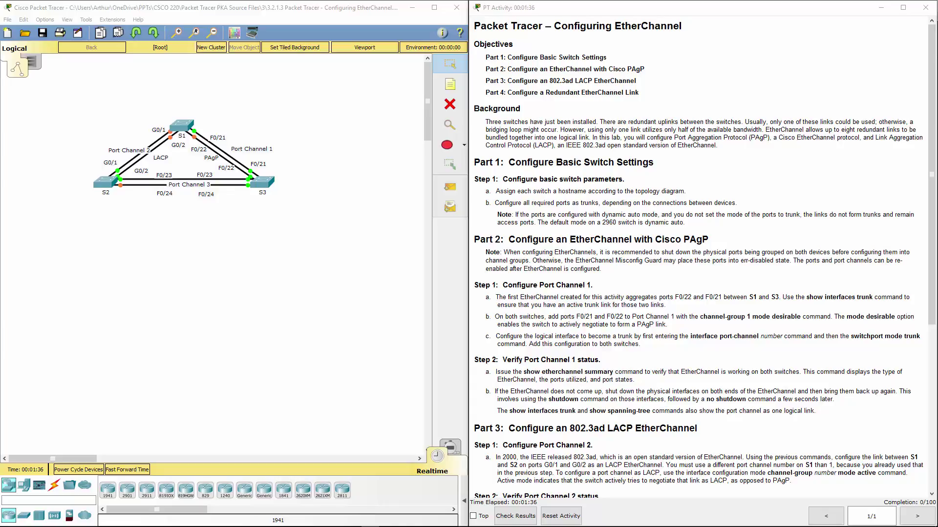
Step: Open the command line of switch S1, enter global configuration mode and set its hostname to S1
{"action": "left_click", "coordinate": [578, 232]}
{"action": "left_click_drag", "start_coordinate": [500, 191], "coordinate": [720, 191]}
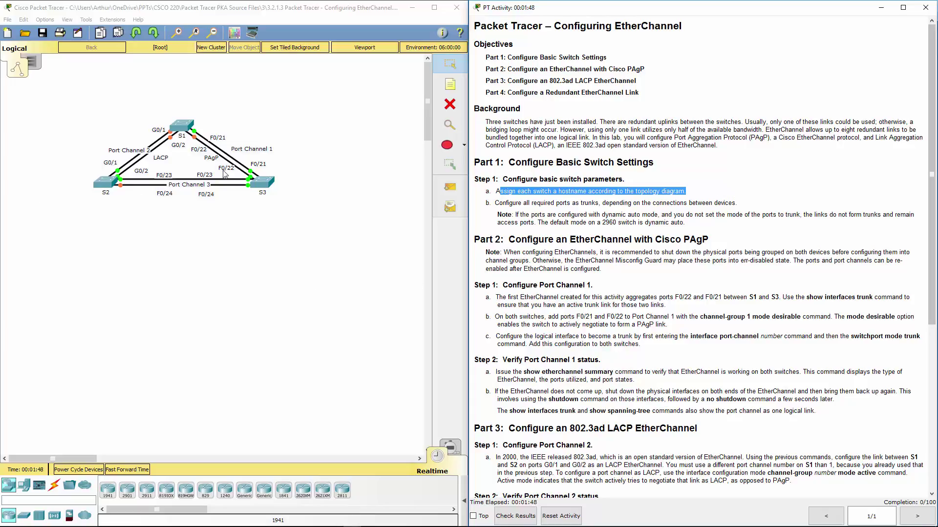
{"action": "left_click", "coordinate": [187, 129]}
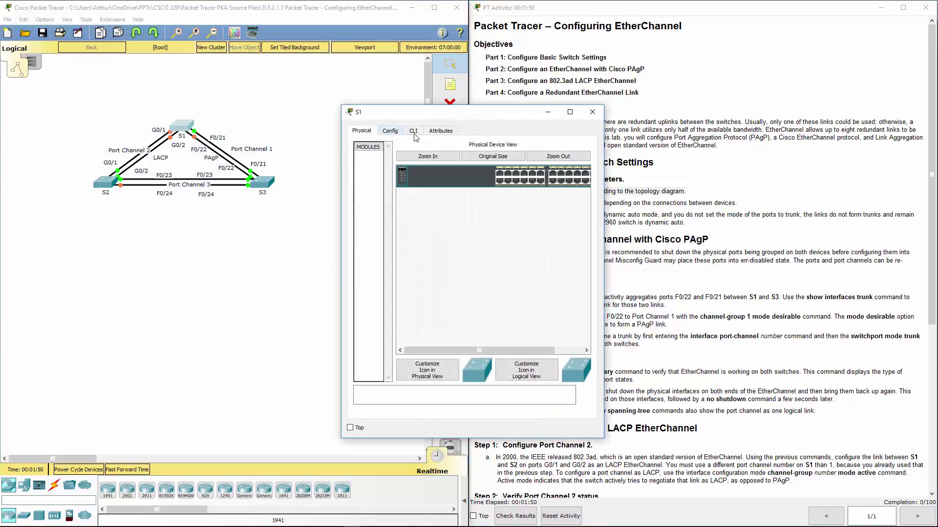
{"action": "left_click", "coordinate": [415, 134]}
{"action": "key", "text": "Return"}
{"action": "key", "text": "Return"}
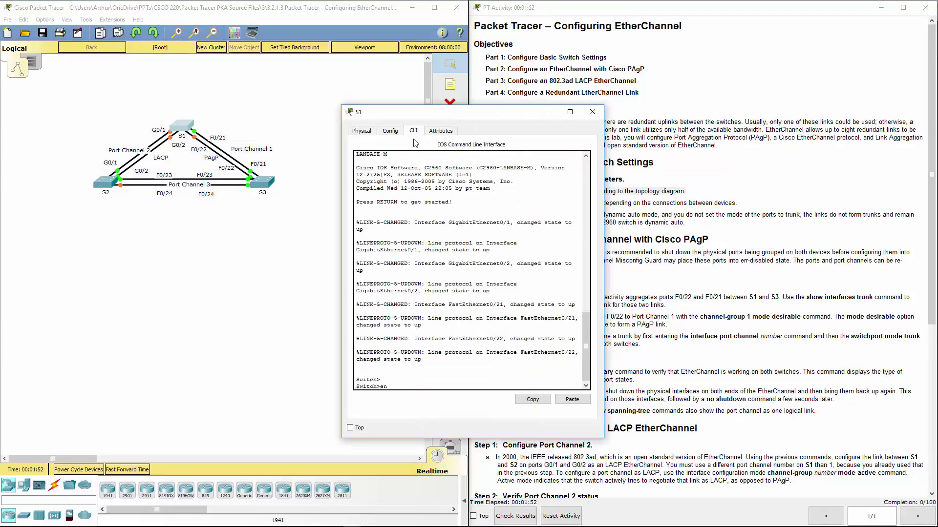
{"action": "type", "text": "en"}
{"action": "key", "text": "Return"}
{"action": "type", "text": "config"}
{"action": "key", "text": "Return"}
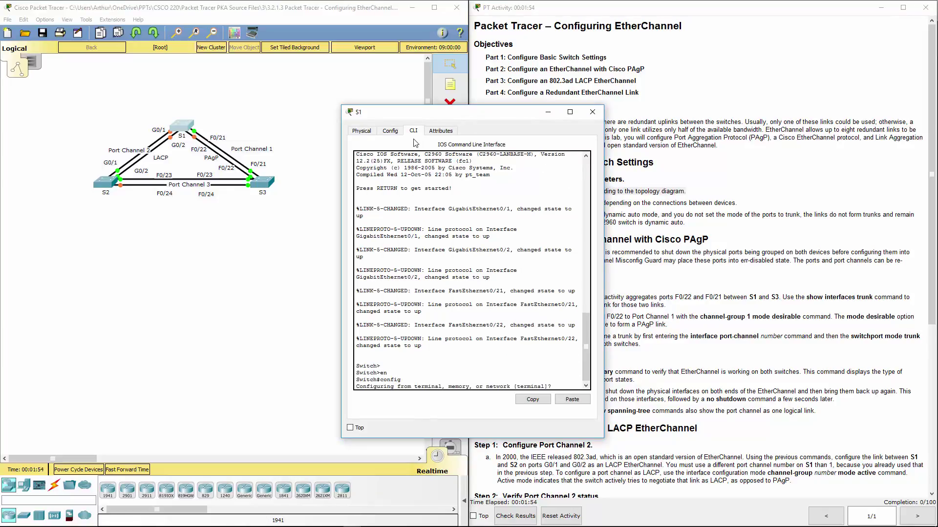
{"action": "type", "text": "t"}
{"action": "key", "text": "Return"}
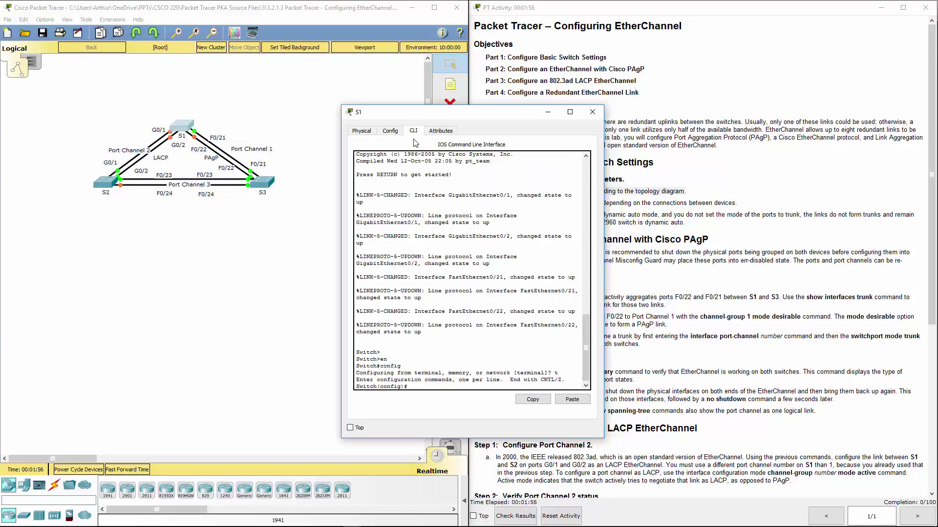
{"action": "type", "text": "hostname S1"}
{"action": "key", "text": "Return"}
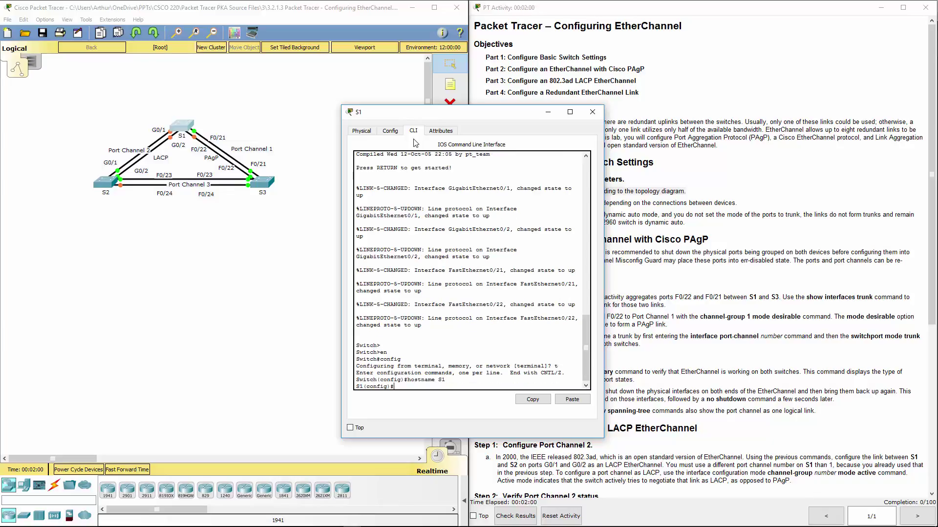
{"action": "left_click", "coordinate": [593, 112]}
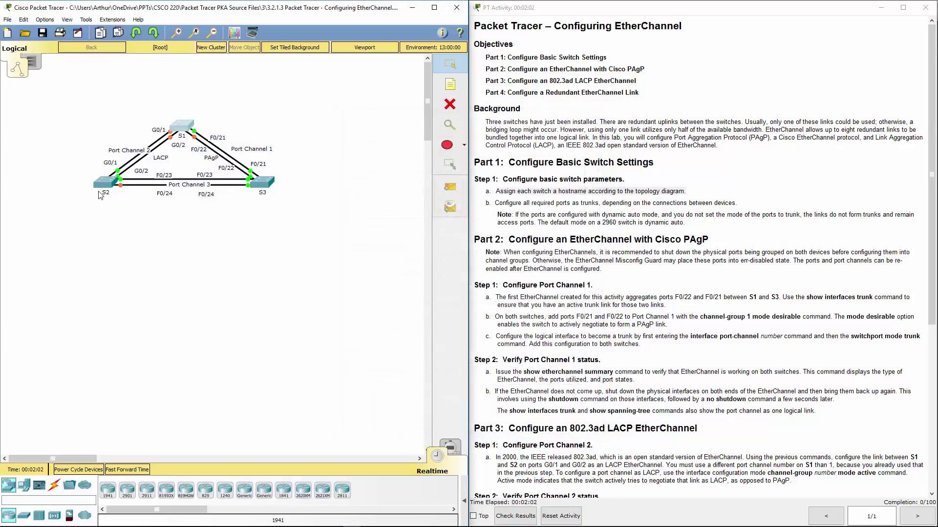
Step: Open the command line of switch S2, enter global configuration mode and set its hostname to S2
{"action": "left_click", "coordinate": [105, 183]}
{"action": "left_click", "coordinate": [413, 131]}
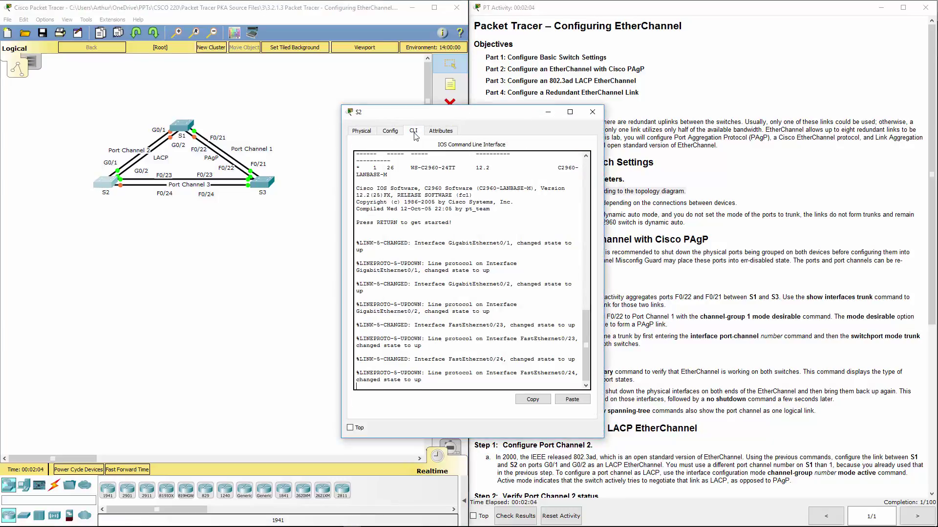
{"action": "type", "text": "en"}
{"action": "key", "text": "Return"}
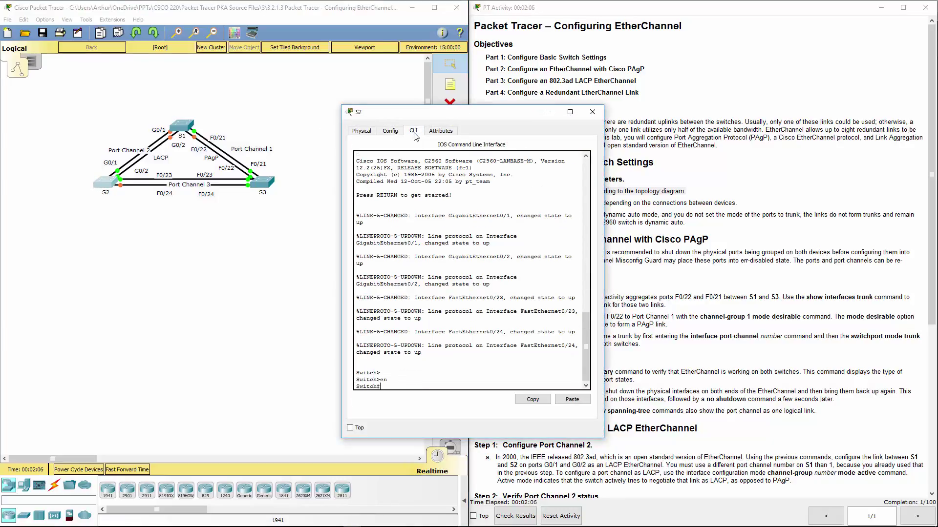
{"action": "type", "text": "config t"}
{"action": "key", "text": "Return"}
{"action": "type", "text": "hostname S"}
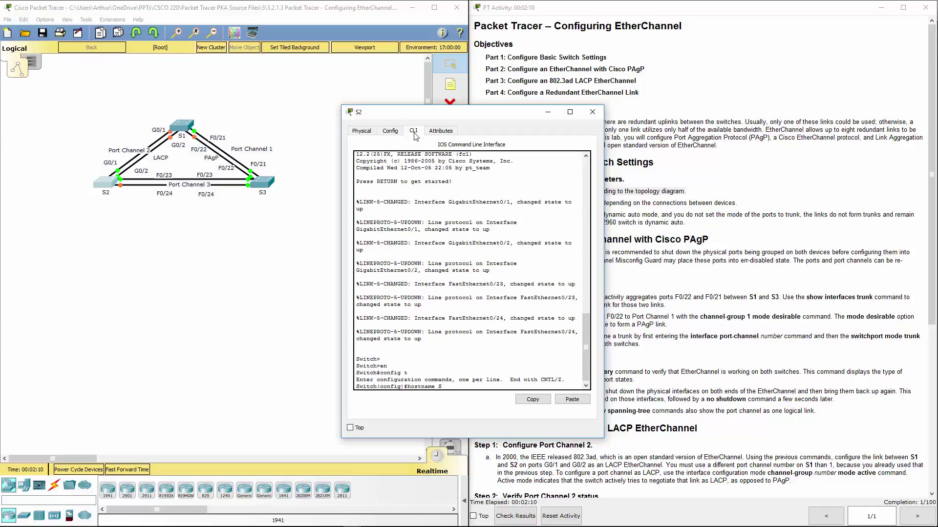
{"action": "type", "text": "2"}
{"action": "key", "text": "Return"}
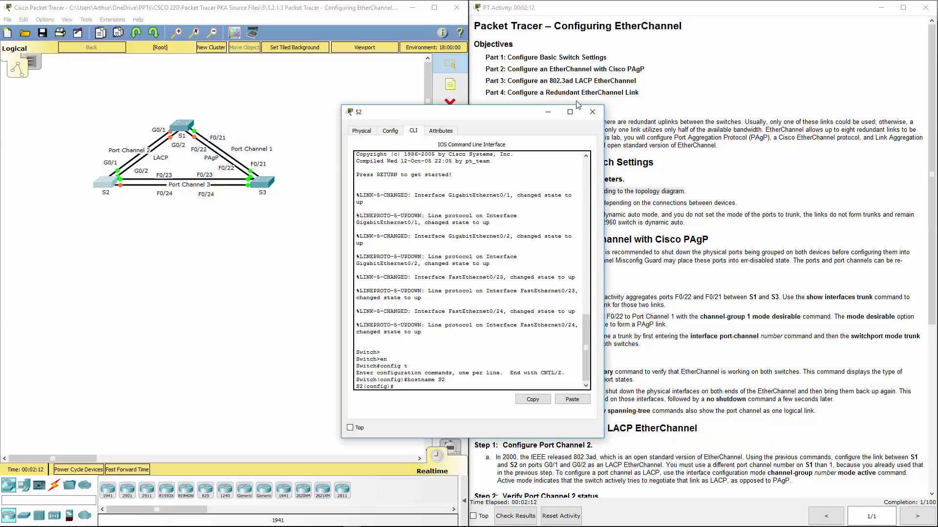
{"action": "left_click", "coordinate": [591, 112]}
Step: Open the command line of switch S3, enter global configuration mode and set its hostname to S3
{"action": "left_click", "coordinate": [261, 182]}
{"action": "left_click", "coordinate": [414, 131]}
{"action": "key", "text": "Return"}
{"action": "key", "text": "Return"}
{"action": "type", "text": "enm"}
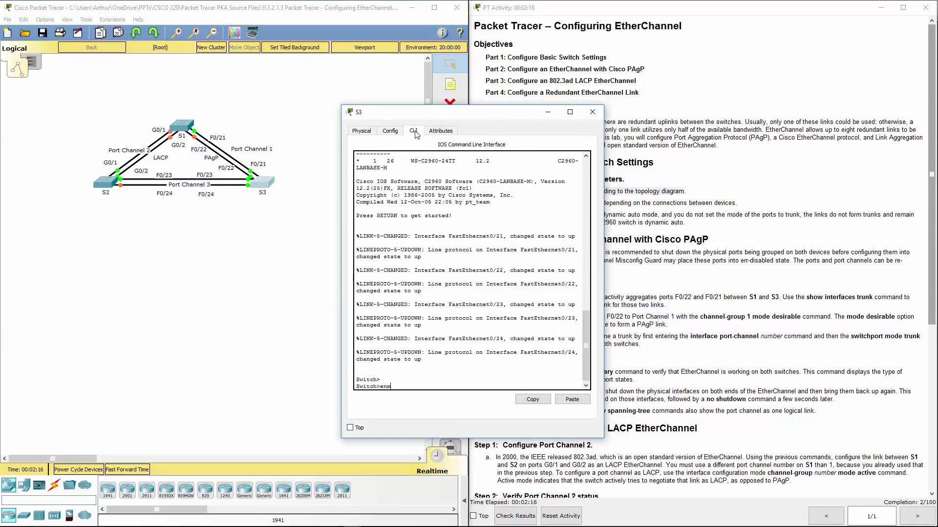
{"action": "key", "text": "Return"}
{"action": "type", "text": "conf"}
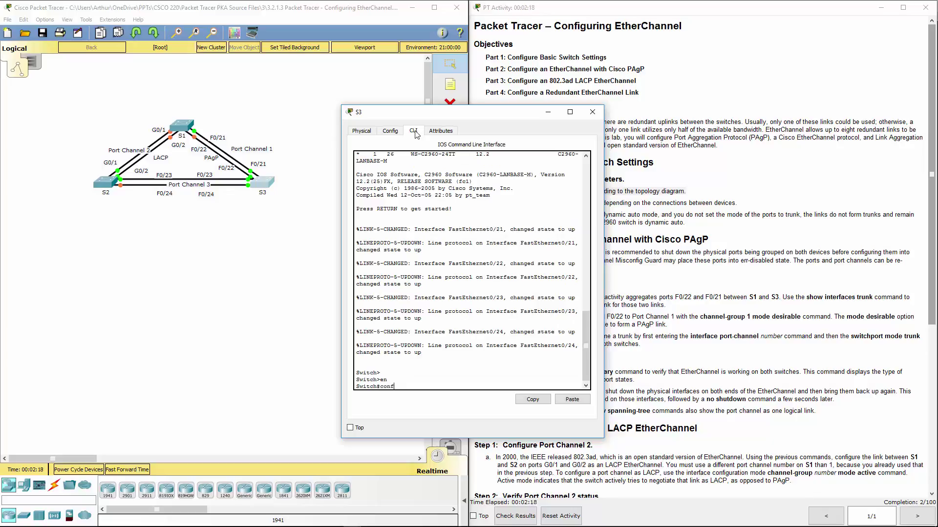
{"action": "type", "text": " t"}
{"action": "key", "text": "Return"}
{"action": "type", "text": "hostn"}
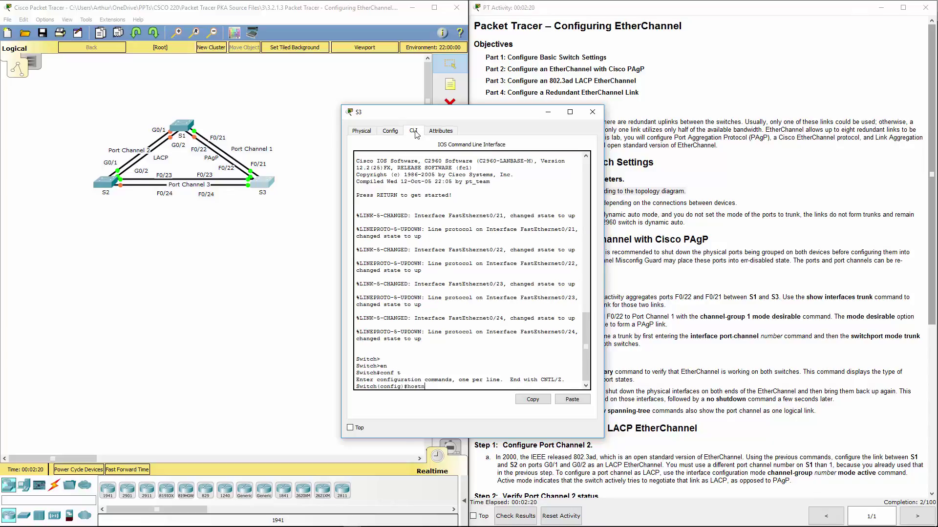
{"action": "type", "text": "ame S3"}
{"action": "key", "text": "Return"}
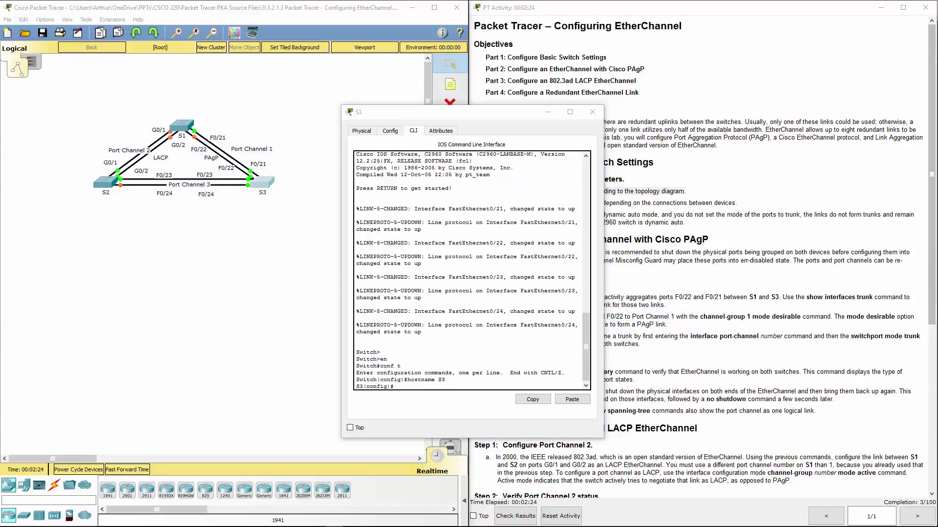
{"action": "left_click", "coordinate": [592, 112]}
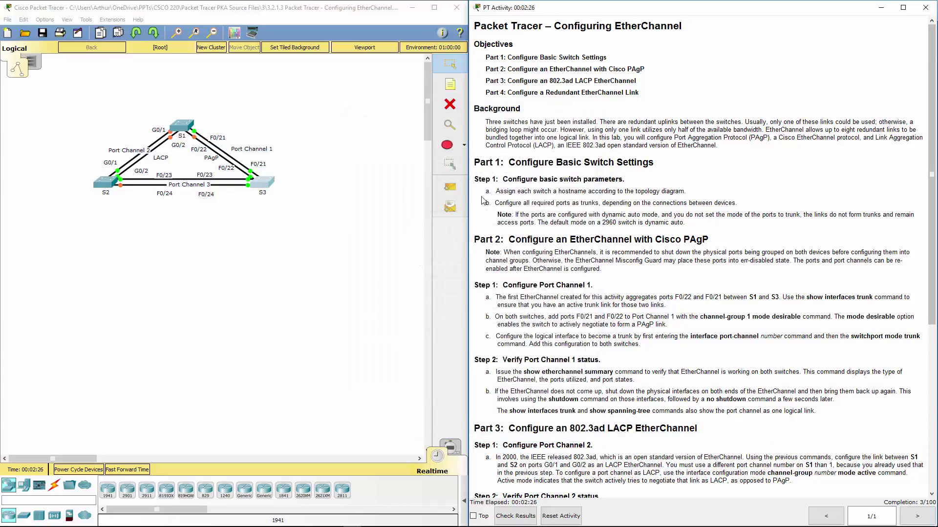
Step: On switch S1, configure the interface range g0/1-2 with switchport mode trunk
{"action": "left_click_drag", "start_coordinate": [506, 202], "coordinate": [741, 196]}
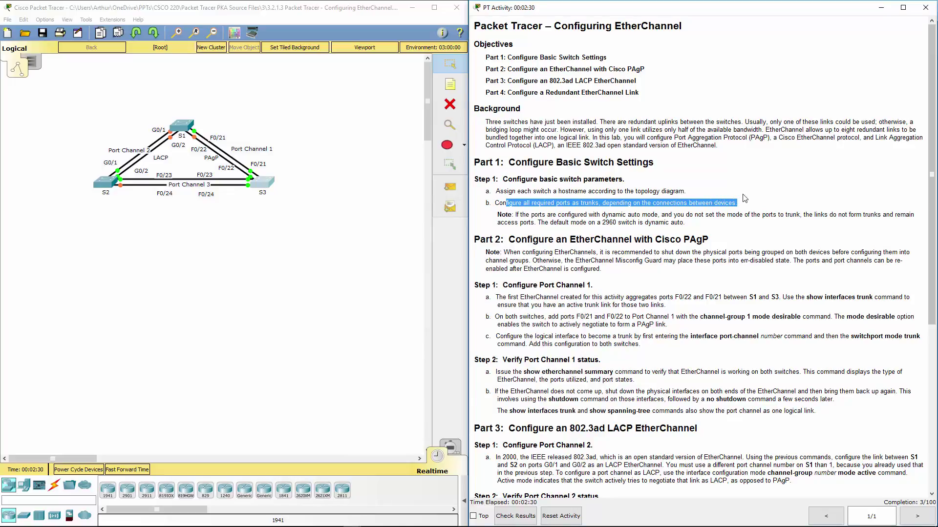
{"action": "left_click", "coordinate": [306, 242]}
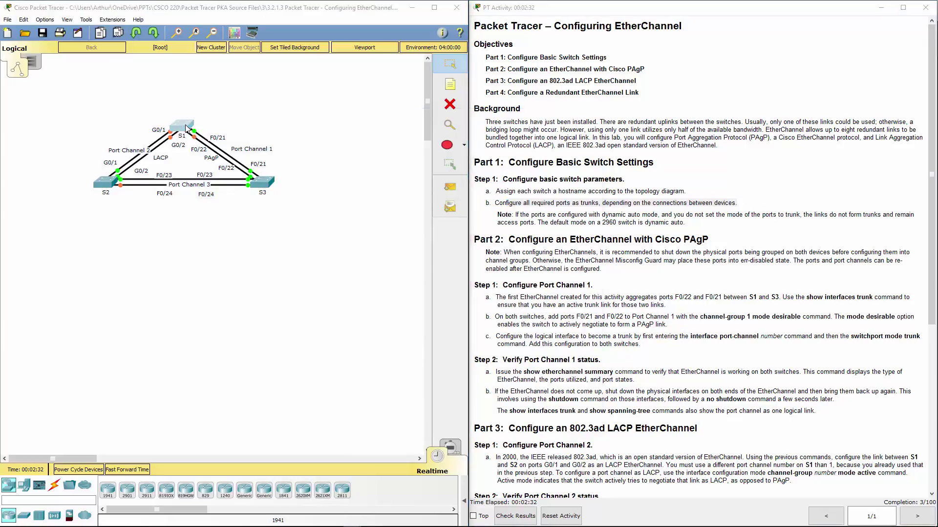
{"action": "left_click", "coordinate": [187, 128]}
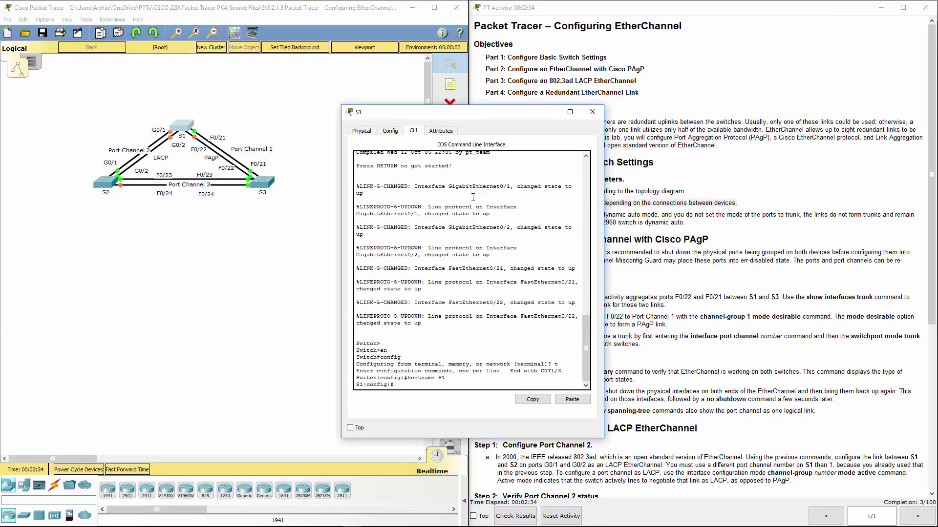
{"action": "type", "text": "int range g0/1-2"}
{"action": "key", "text": "Return"}
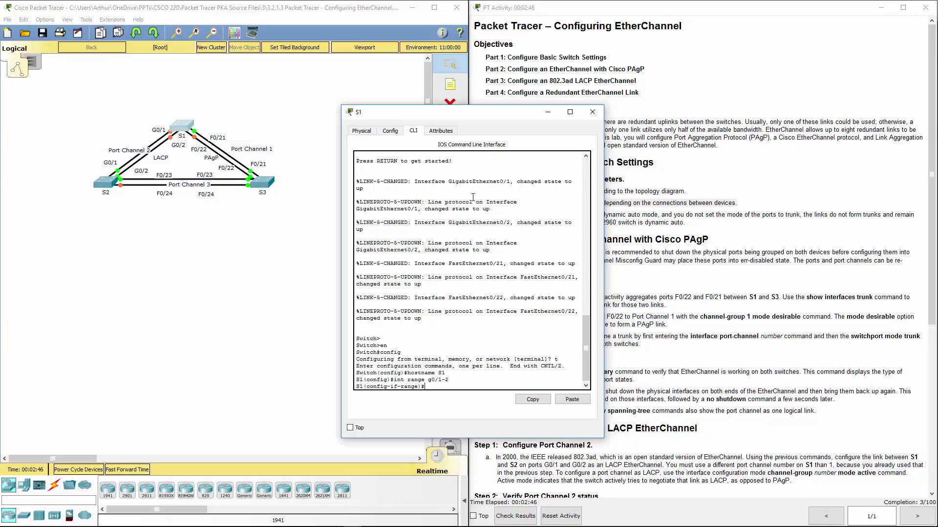
{"action": "type", "text": "sw"}
{"action": "key", "text": "Tab"}
{"action": "type", "text": "mode trunk"}
{"action": "key", "text": "Return"}
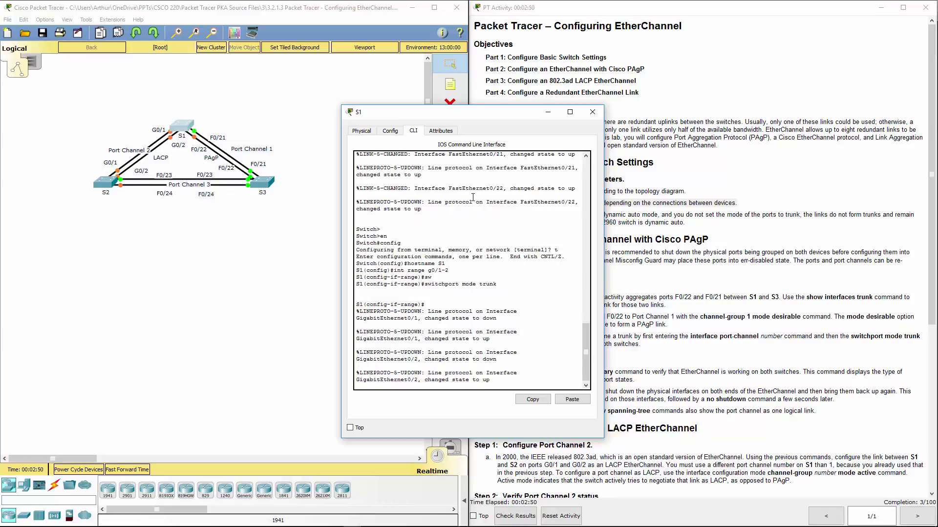
Step: Exit interface range configuration on S1 back to global configuration mode
{"action": "left_click", "coordinate": [776, 255]}
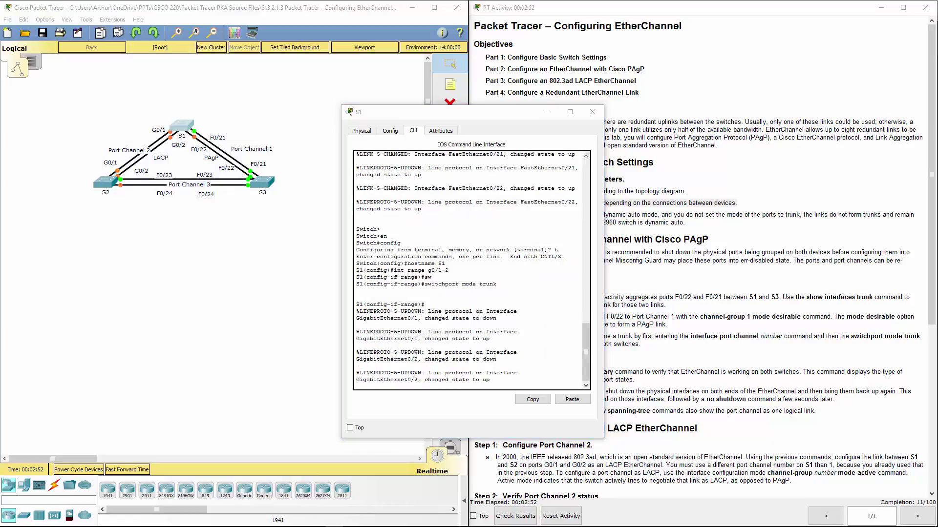
{"action": "left_click", "coordinate": [526, 373]}
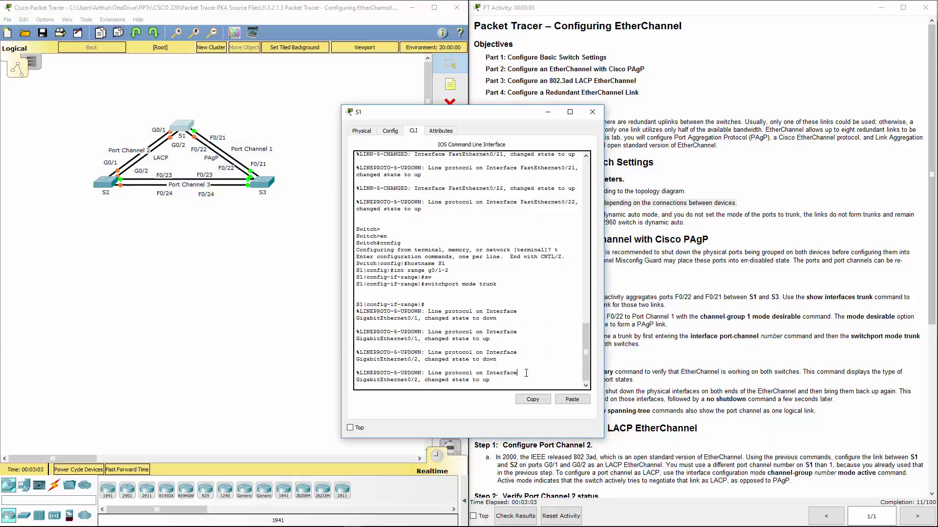
{"action": "key", "text": "Return"}
{"action": "key", "text": "Return"}
{"action": "type", "text": "exiu"}
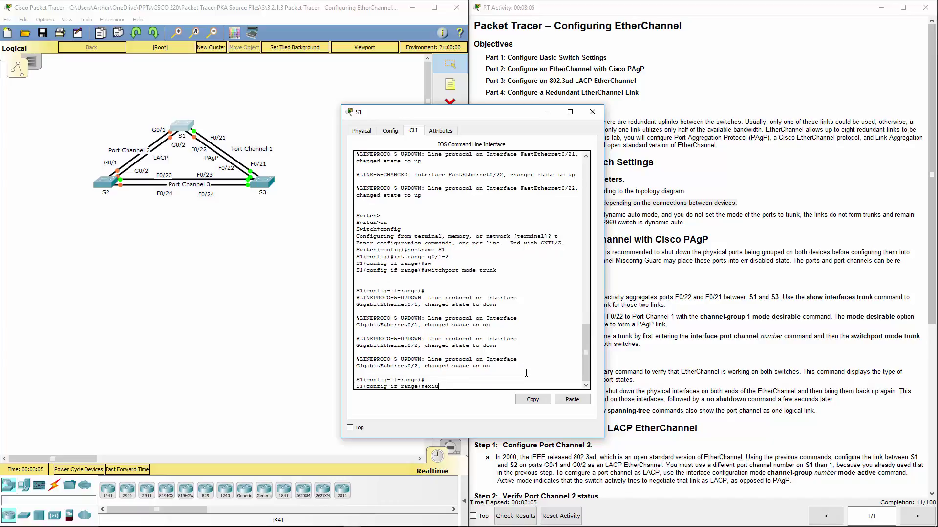
{"action": "key", "text": "BackSpace"}
{"action": "type", "text": "t"}
{"action": "key", "text": "Return"}
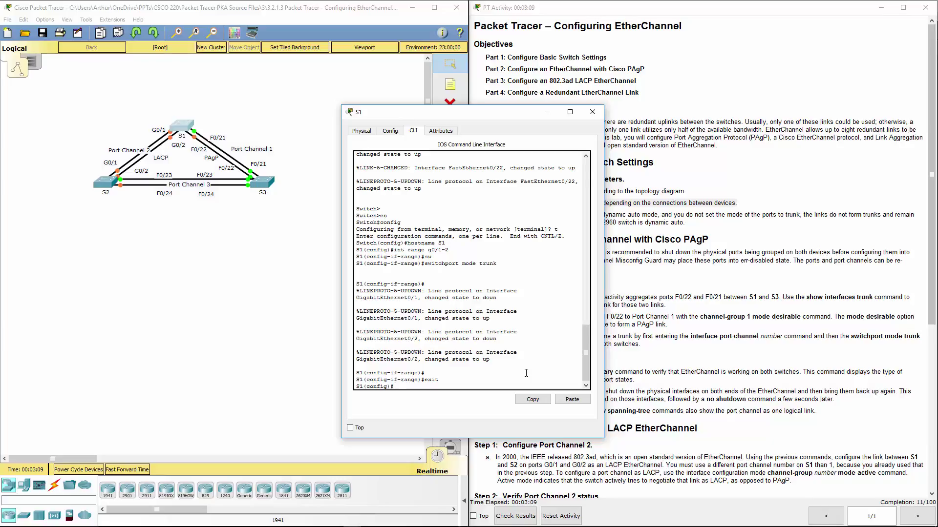
Step: Configure S1's interface range f0/21-22 with switchport mode trunk and close the switch's window
{"action": "type", "text": "int range"}
{"action": "type", "text": "f0/21-22"}
{"action": "key", "text": "Return"}
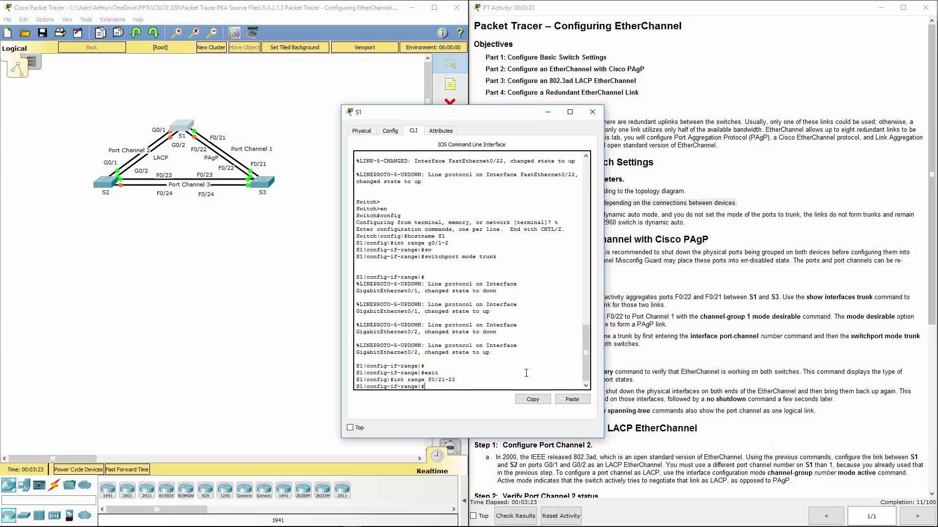
{"action": "type", "text": "sw"}
{"action": "key", "text": "Tab"}
{"action": "type", "text": "mo"}
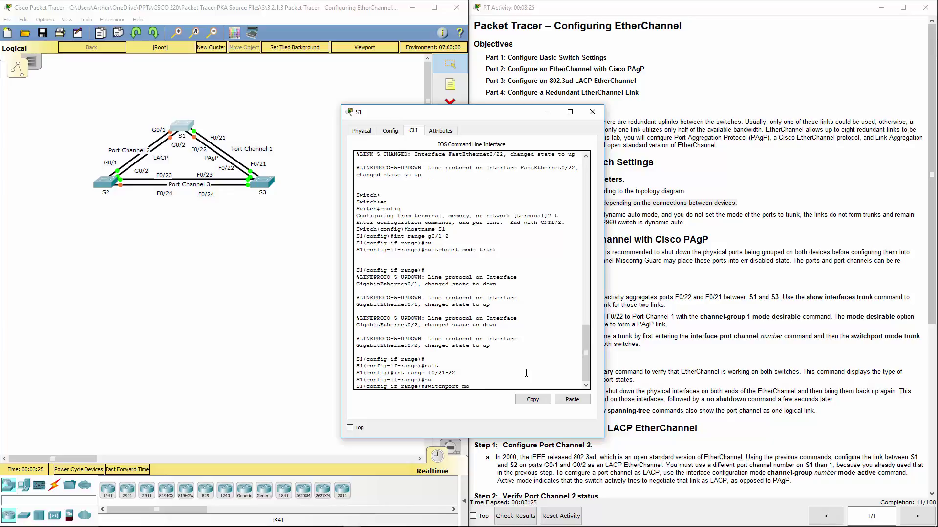
{"action": "type", "text": "de trunk"}
{"action": "key", "text": "Return"}
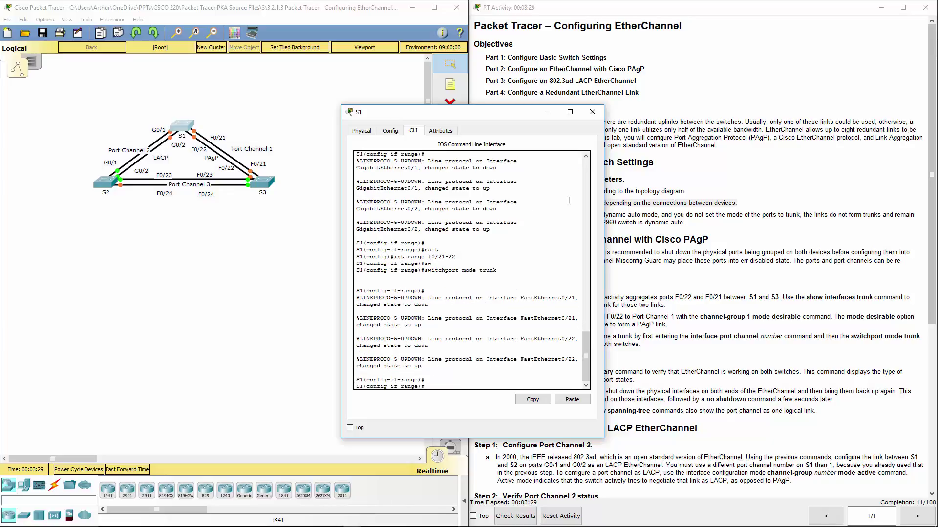
{"action": "left_click", "coordinate": [593, 112]}
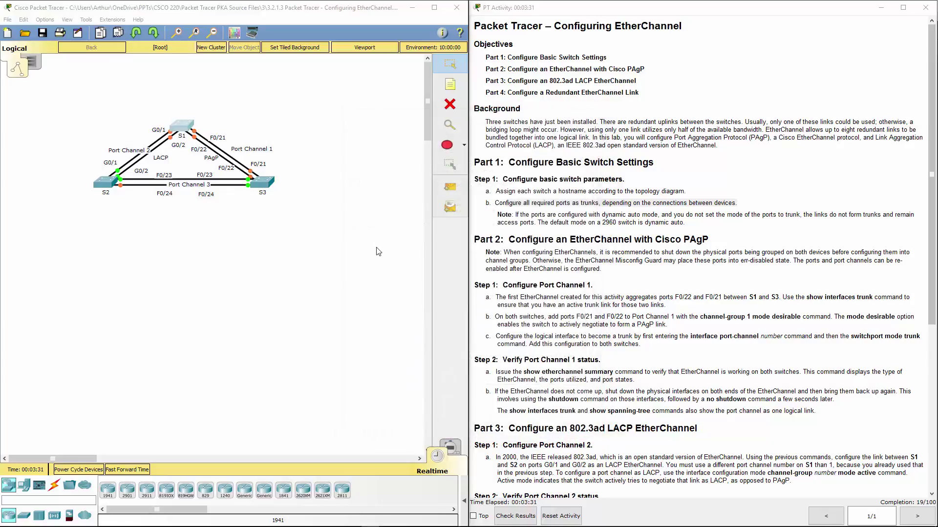
Step: On switch S2, configure the interface range g0/1-2 with switchport mode trunk
{"action": "left_click", "coordinate": [107, 187]}
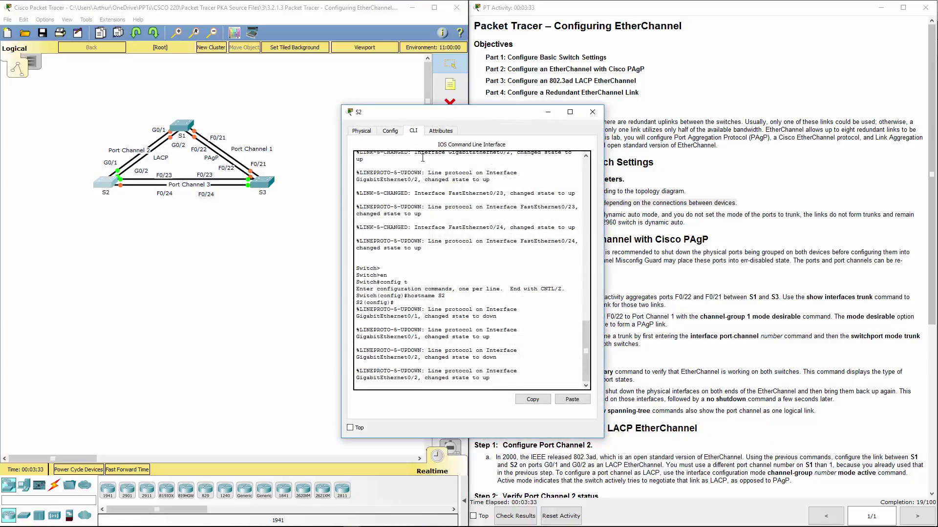
{"action": "key", "text": "Return"}
{"action": "key", "text": "Return"}
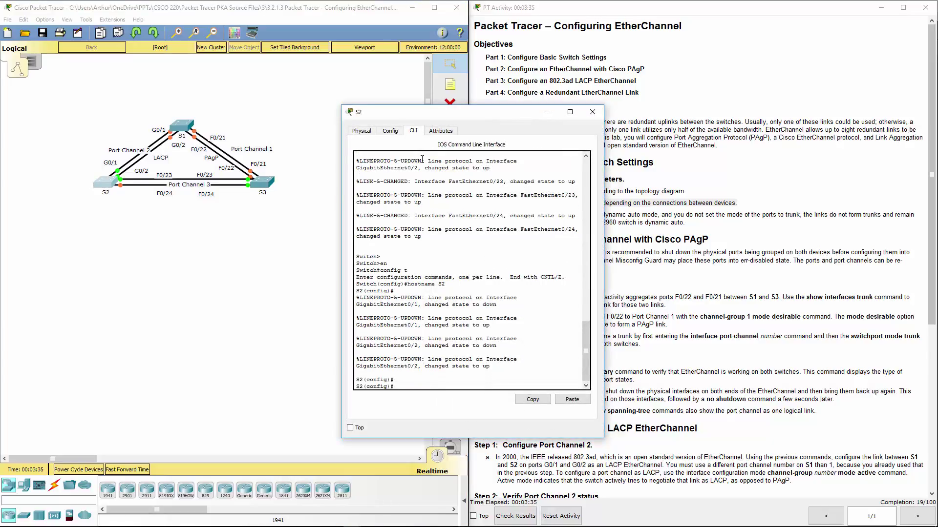
{"action": "left_click_drag", "start_coordinate": [383, 314], "coordinate": [511, 365]}
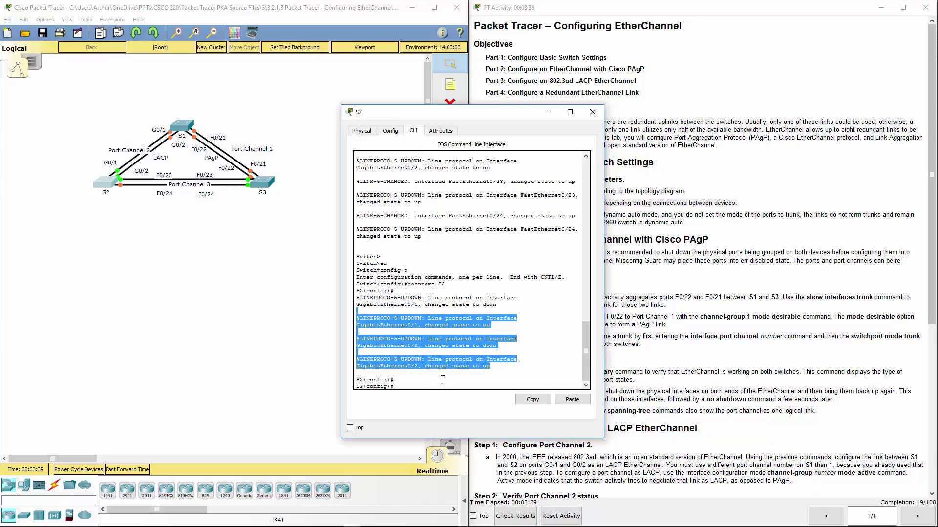
{"action": "left_click", "coordinate": [408, 385]}
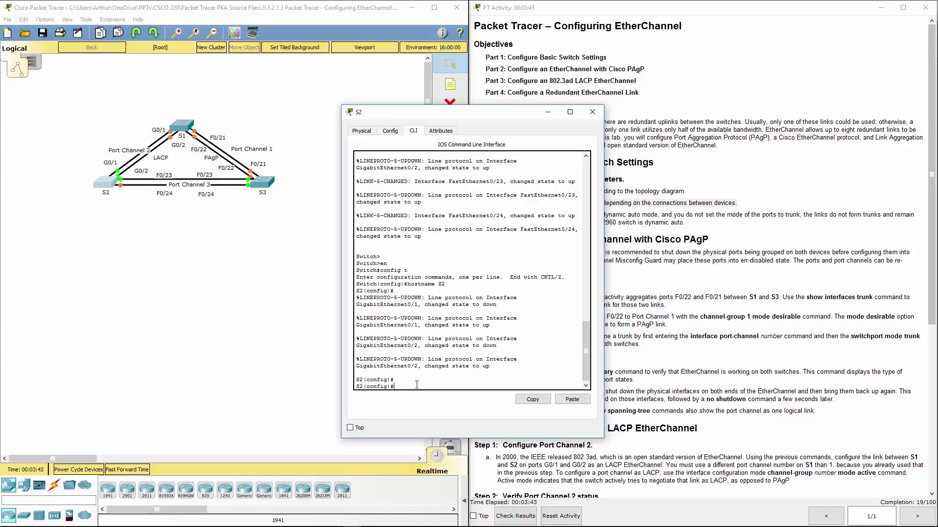
{"action": "type", "text": "int range g0/1-2"}
{"action": "key", "text": "Return"}
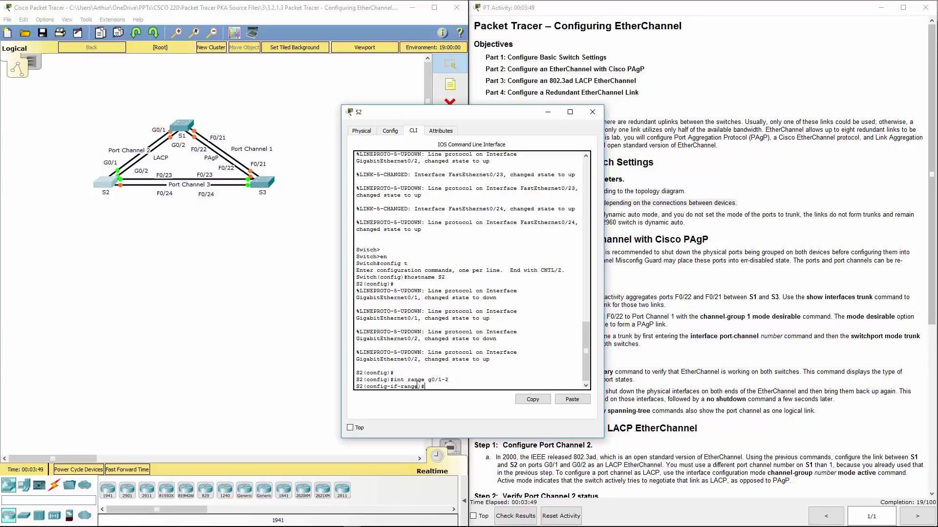
{"action": "type", "text": "sw"}
{"action": "key", "text": "Tab"}
{"action": "type", "text": "mode a"}
{"action": "type", "text": "ru"}
{"action": "key", "text": "Tab"}
{"action": "key", "text": "Return"}
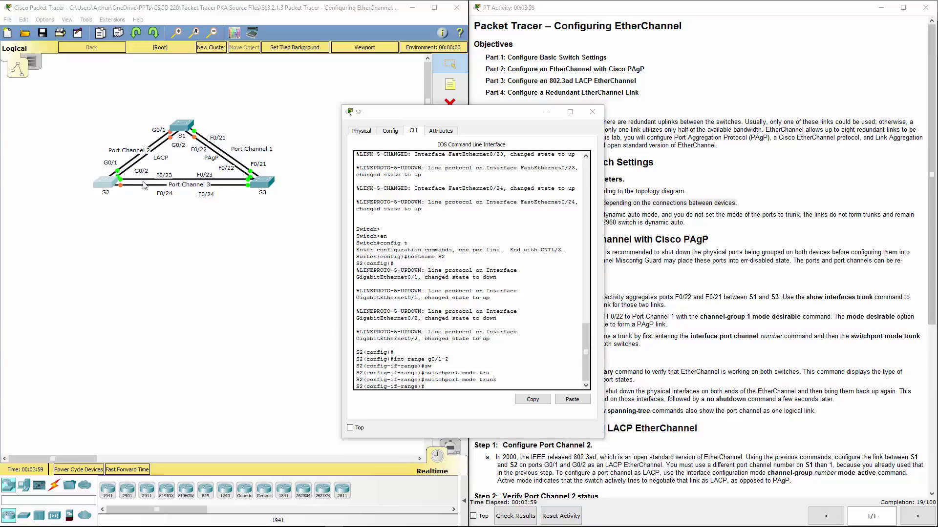
Step: On switch S2, configure the interface range fa0/23-24 with switchport mode trunk and close the switch's window
{"action": "left_click", "coordinate": [432, 317]}
{"action": "type", "text": "e"}
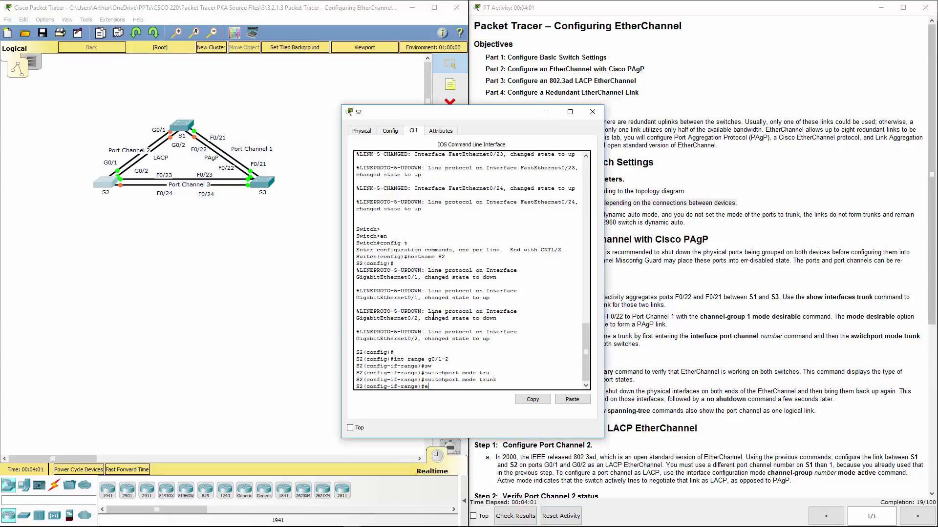
{"action": "type", "text": "xit"}
{"action": "key", "text": "Return"}
{"action": "type", "text": "int range"}
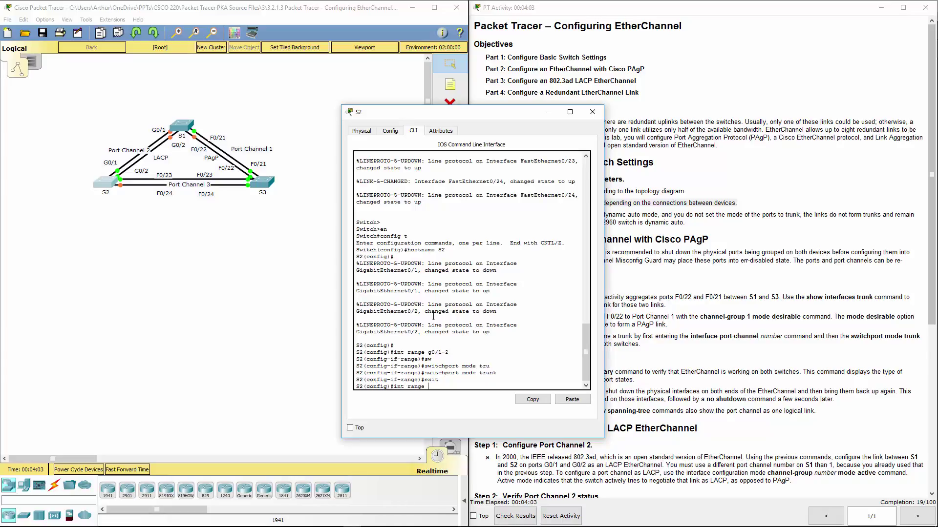
{"action": "type", "text": " fa0/23-24"}
{"action": "key", "text": "Return"}
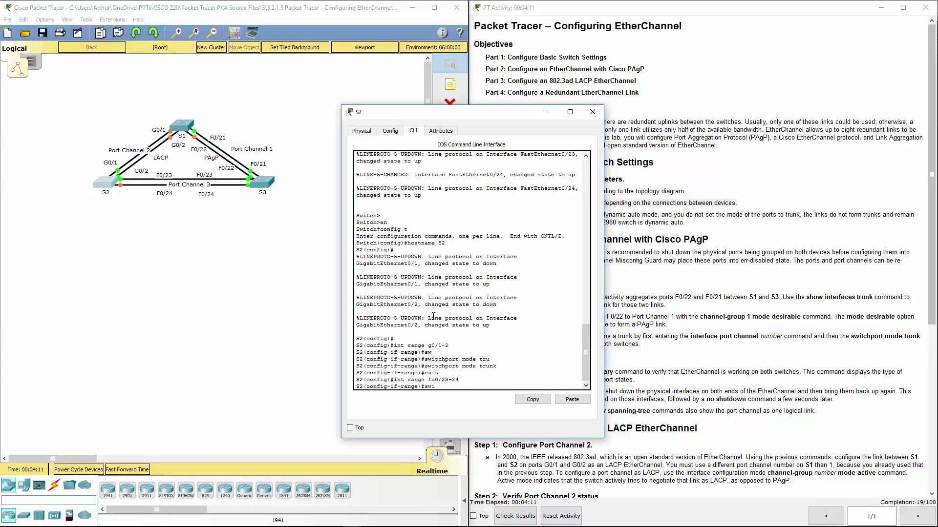
{"action": "type", "text": "swi"}
{"action": "key", "text": "Tab"}
{"action": "type", "text": "mode t"}
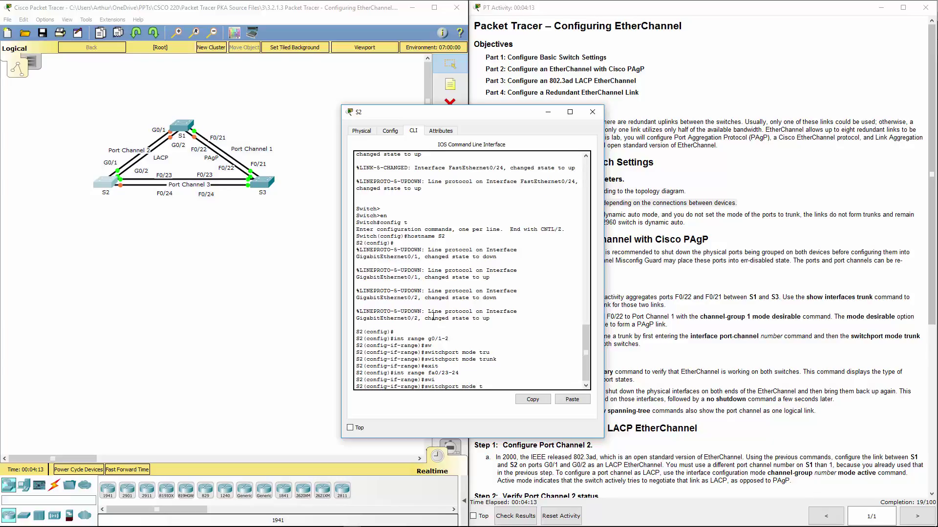
{"action": "type", "text": "r"}
{"action": "key", "text": "Tab"}
{"action": "key", "text": "Return"}
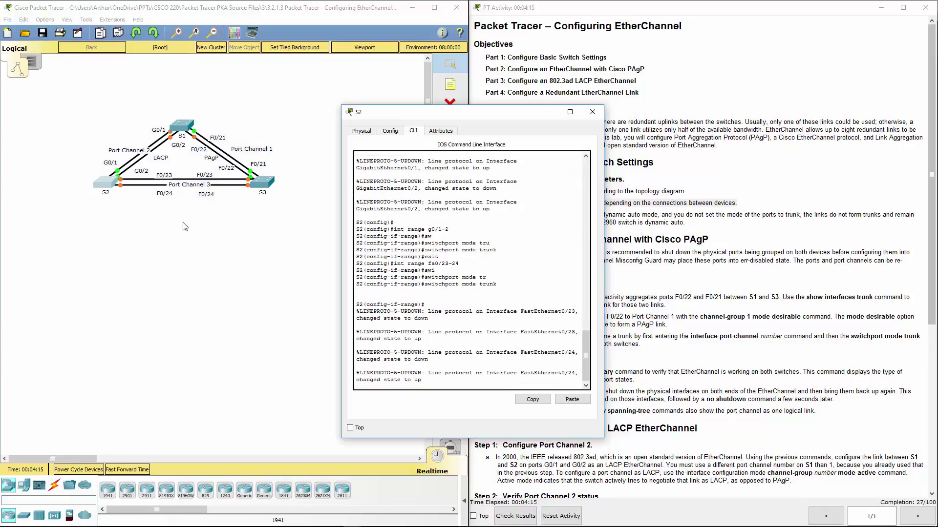
{"action": "left_click", "coordinate": [591, 112]}
Step: On switch S3, configure the interface range fa0/21-24 with switchport mode trunk and close the switch's window
{"action": "left_click", "coordinate": [261, 182]}
{"action": "key", "text": "Return"}
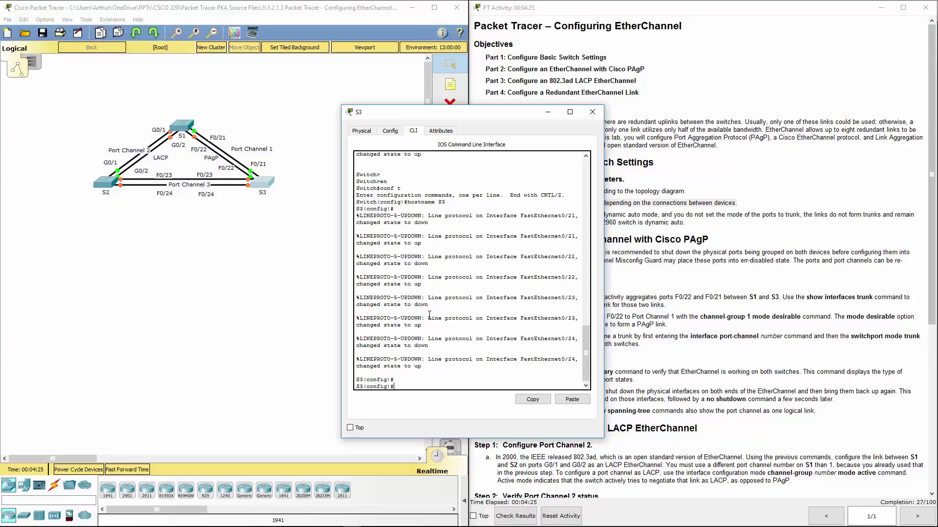
{"action": "type", "text": "int range fa0/21-2"}
{"action": "key", "text": "Return"}
{"action": "type", "text": "sw"}
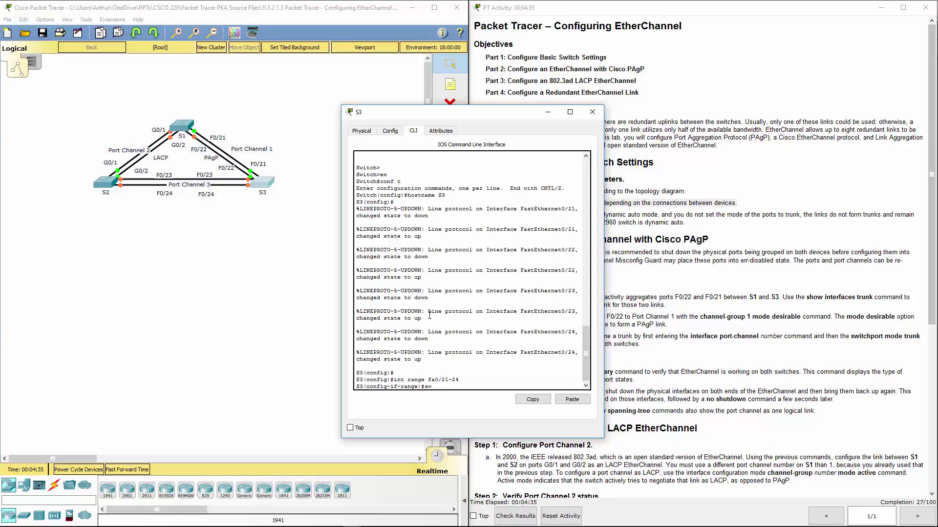
{"action": "key", "text": "Tab"}
{"action": "type", "text": "mo"}
{"action": "key", "text": "Tab"}
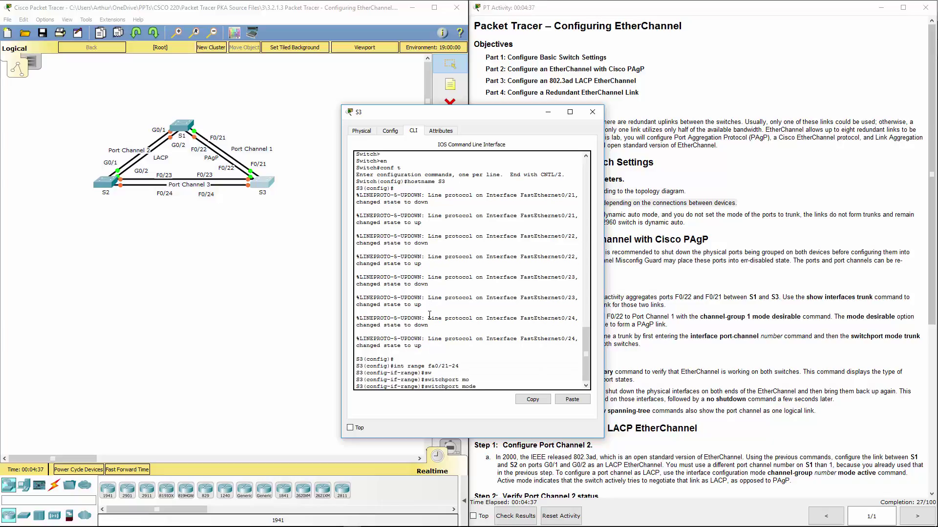
{"action": "type", "text": "tr"}
{"action": "key", "text": "Tab"}
{"action": "key", "text": "Return"}
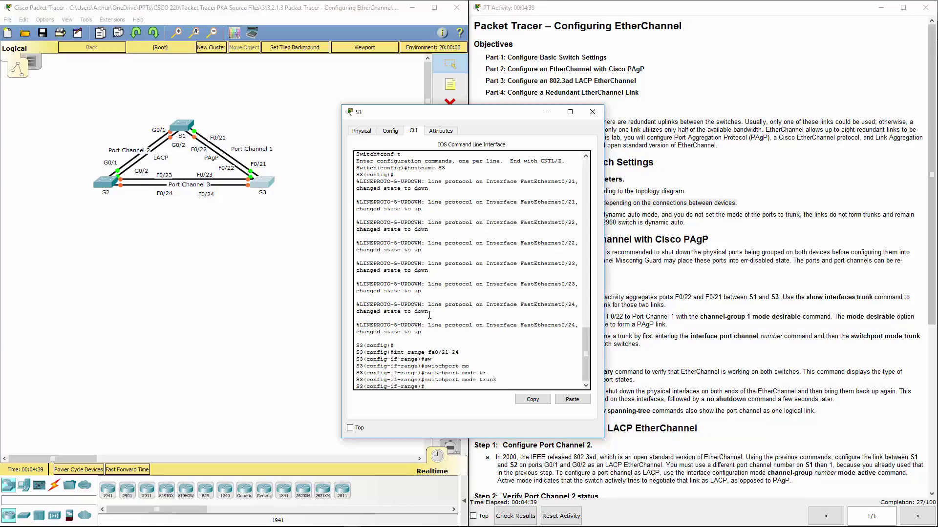
{"action": "left_click", "coordinate": [592, 112]}
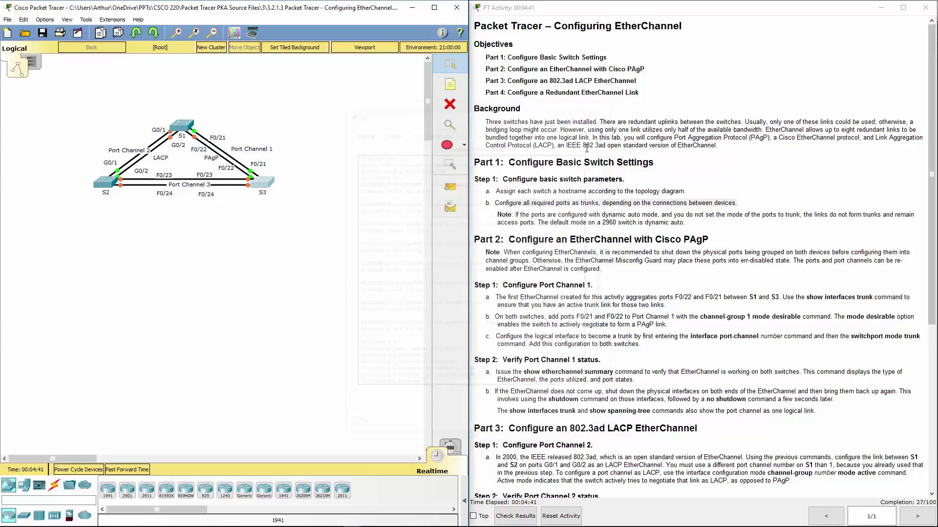
Step: Review the trunk and Port Channel 1 instructions, and return switch S1 to global configuration mode
{"action": "left_click_drag", "start_coordinate": [499, 202], "coordinate": [741, 214]}
{"action": "scroll", "coordinate": [698, 233], "scroll_direction": "down", "scroll_amount": 3}
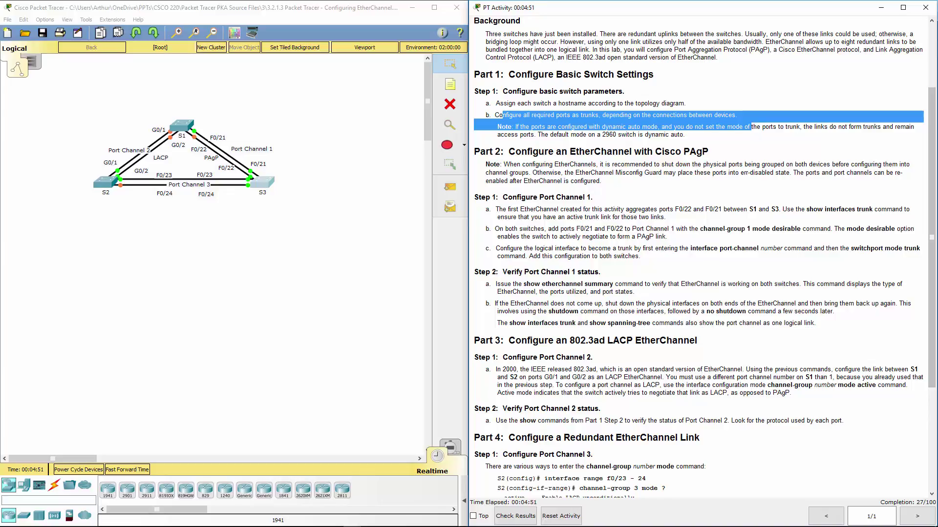
{"action": "key", "text": "alt+Tab"}
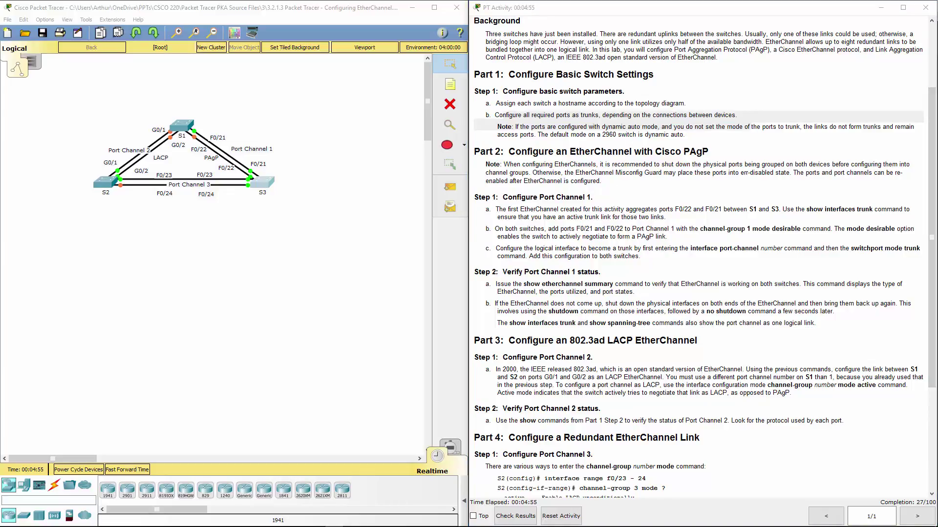
{"action": "left_click", "coordinate": [182, 125]}
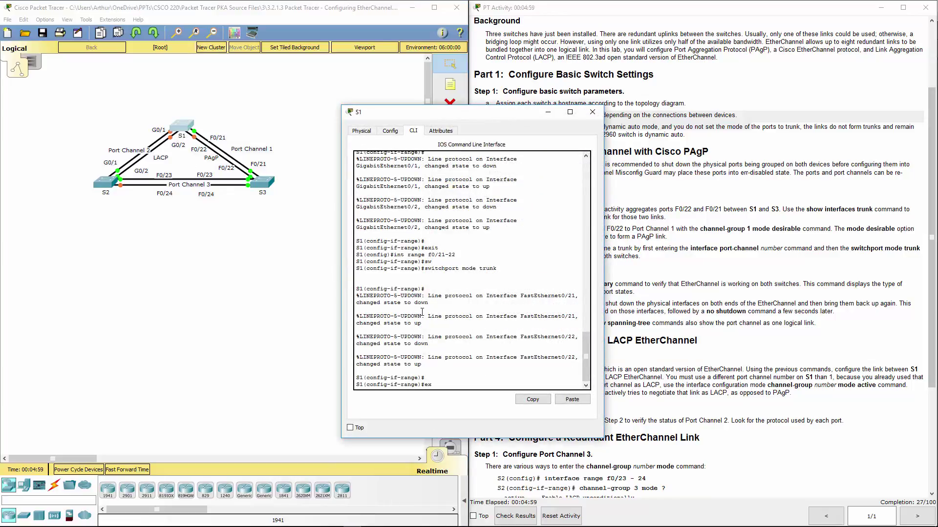
{"action": "type", "text": "exit"}
{"action": "key", "text": "Return"}
{"action": "key", "text": "Return"}
{"action": "key", "text": "Return"}
{"action": "key", "text": "Return"}
{"action": "key", "text": "Return"}
Step: Run do show inter trunk on S1, examine the trunk port entries, and close the switch's window
{"action": "type", "text": "do sh"}
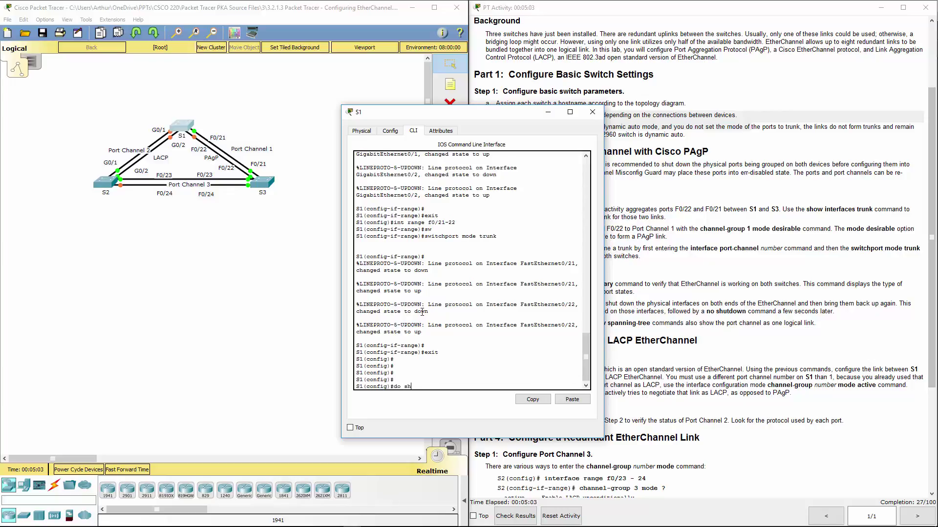
{"action": "type", "text": "ow inter trunk"}
{"action": "key", "text": "Return"}
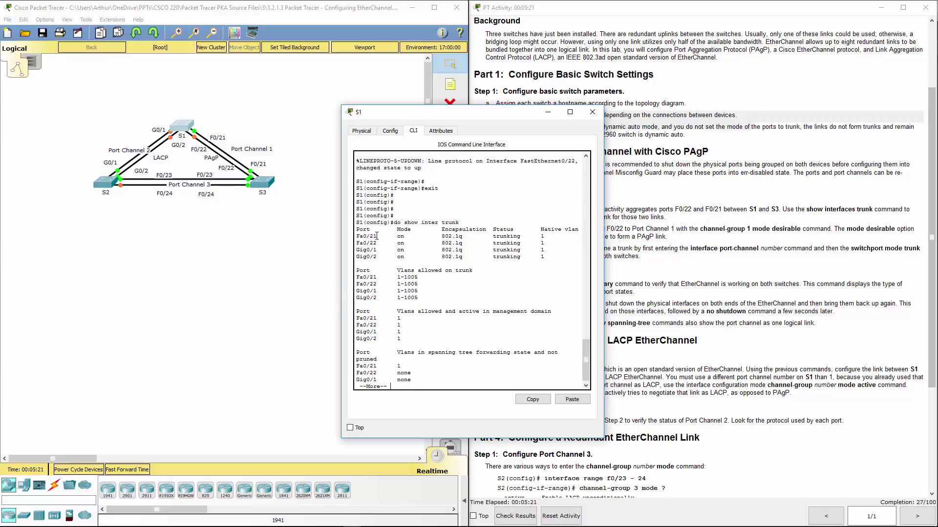
{"action": "left_click_drag", "start_coordinate": [358, 233], "coordinate": [548, 259]}
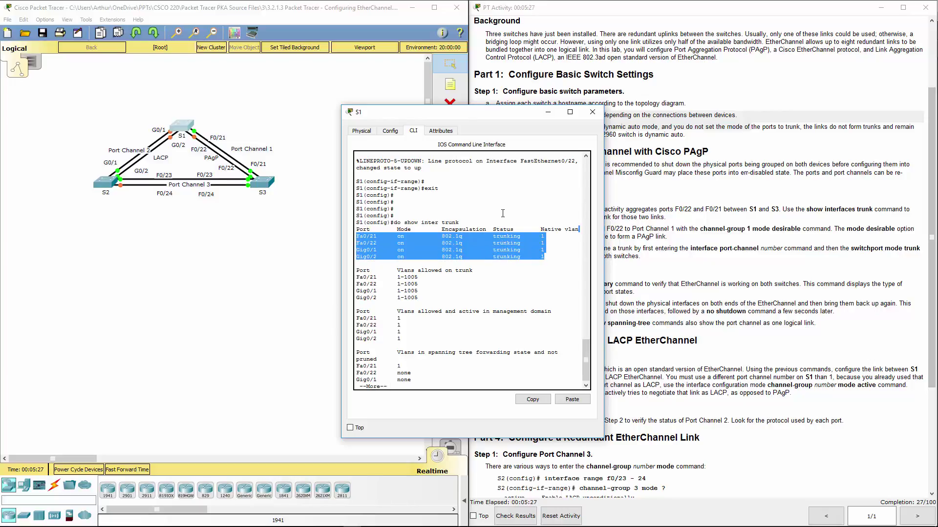
{"action": "left_click", "coordinate": [470, 281]}
{"action": "key", "text": "q"}
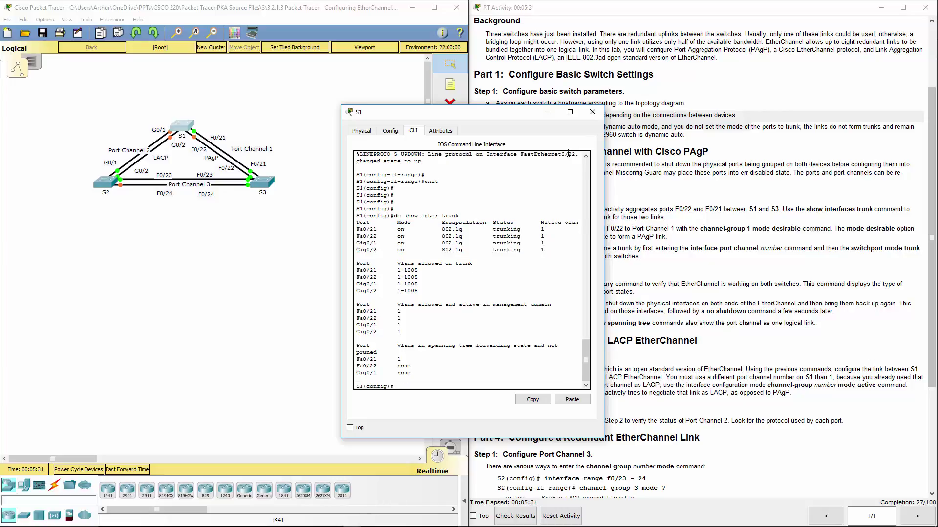
{"action": "left_click", "coordinate": [592, 112]}
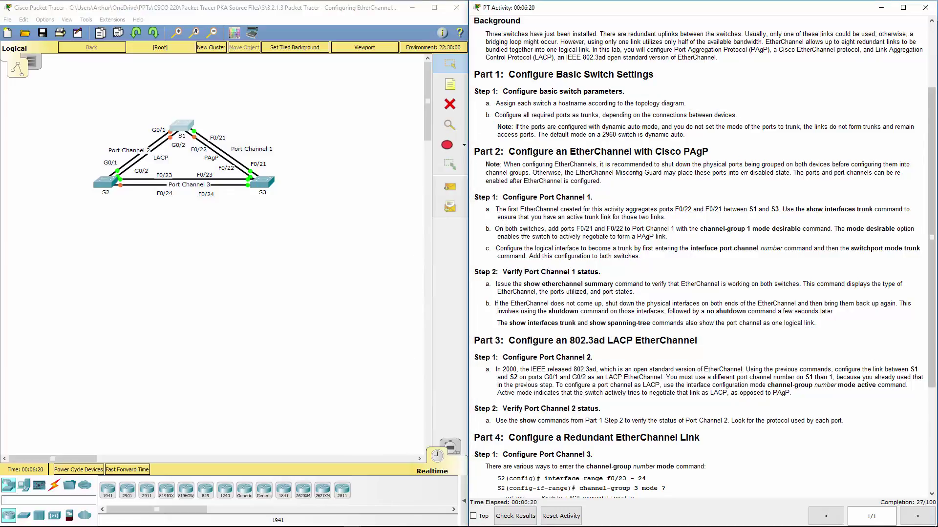
Step: Review the channel-group instruction and shut down the interface range fa0/21-22 on switch S1
{"action": "left_click_drag", "start_coordinate": [500, 229], "coordinate": [695, 239]}
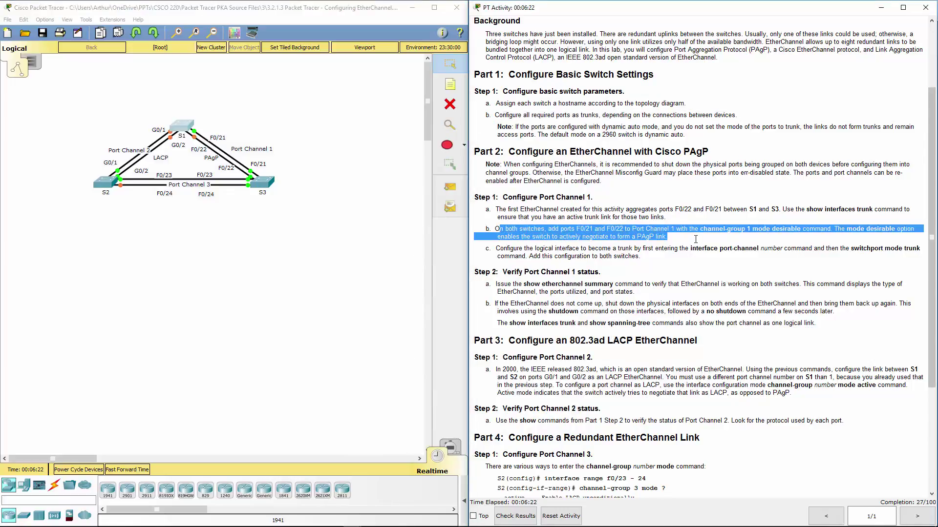
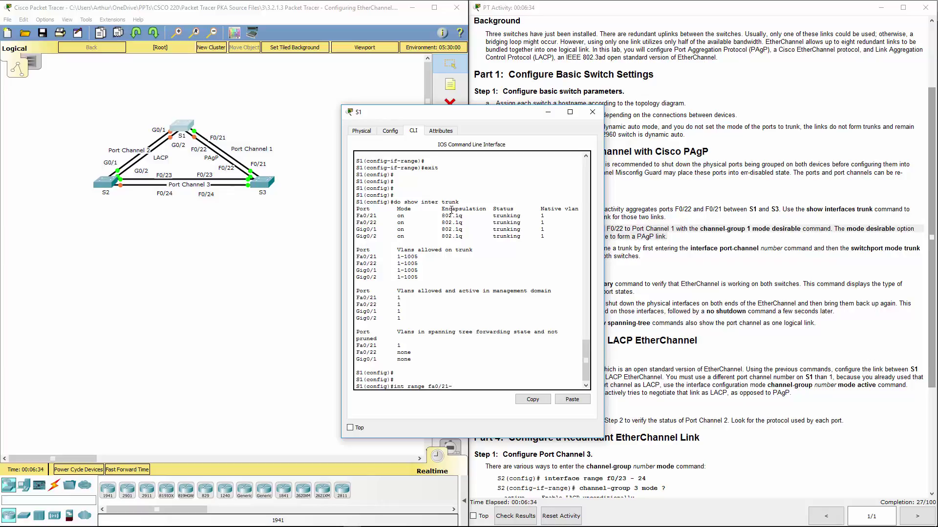
{"action": "type", "text": "22"}
{"action": "key", "text": "Return"}
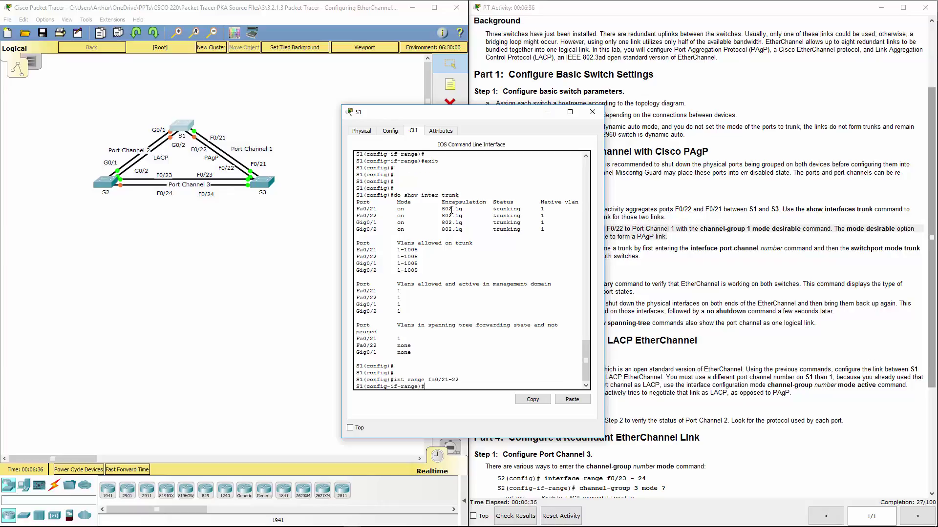
{"action": "type", "text": "su"}
{"action": "key", "text": "Return"}
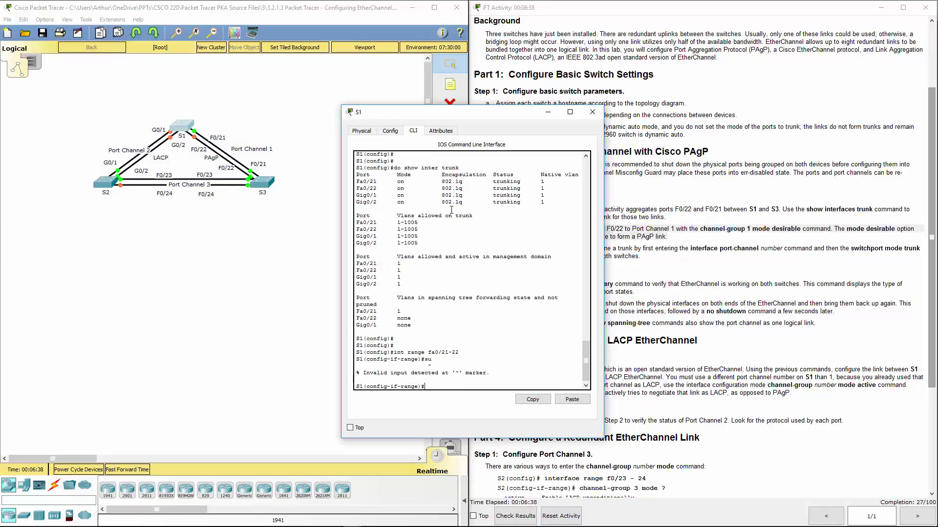
{"action": "type", "text": "sh"}
{"action": "key", "text": "Return"}
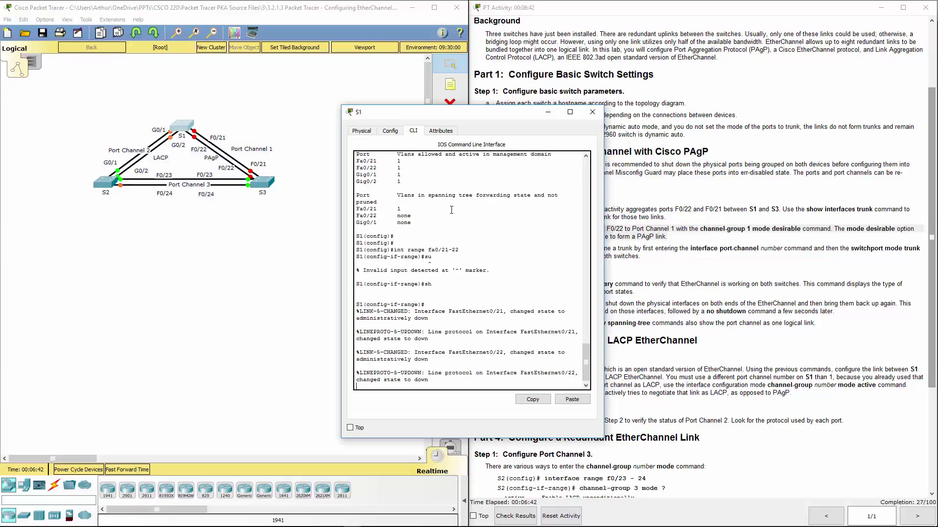
Step: Add S1's interface range fa0/21-22 to channel group 1 in desirable mode, checking the available channel commands
{"action": "type", "text": "chan"}
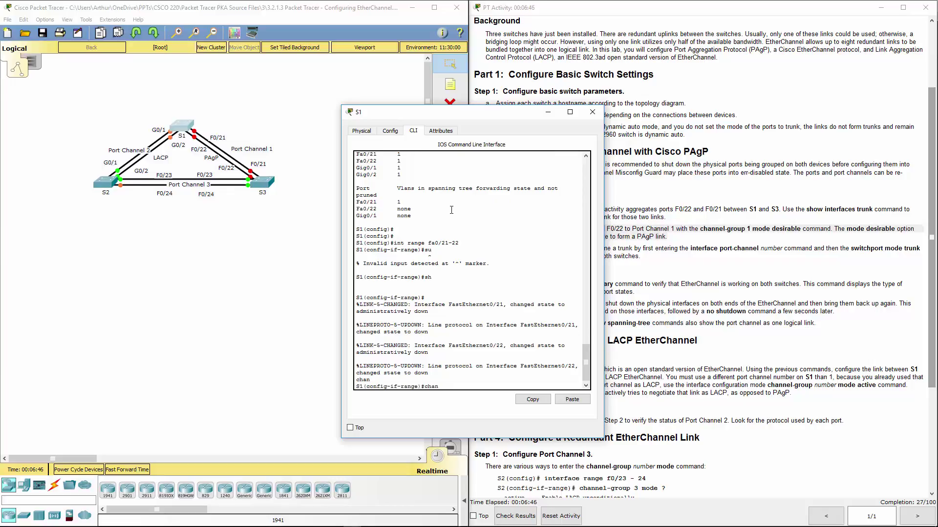
{"action": "type", "text": "n"}
{"action": "key", "text": "Tab"}
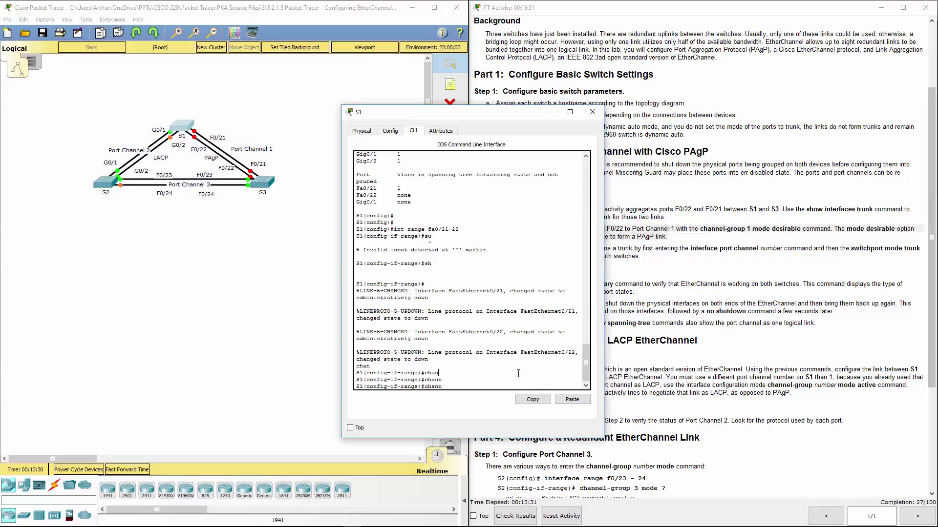
{"action": "key", "text": "BackSpace"}
{"action": "key", "text": "BackSpace"}
{"action": "key", "text": "BackSpace"}
{"action": "key", "text": "BackSpace"}
{"action": "type", "text": "c?"}
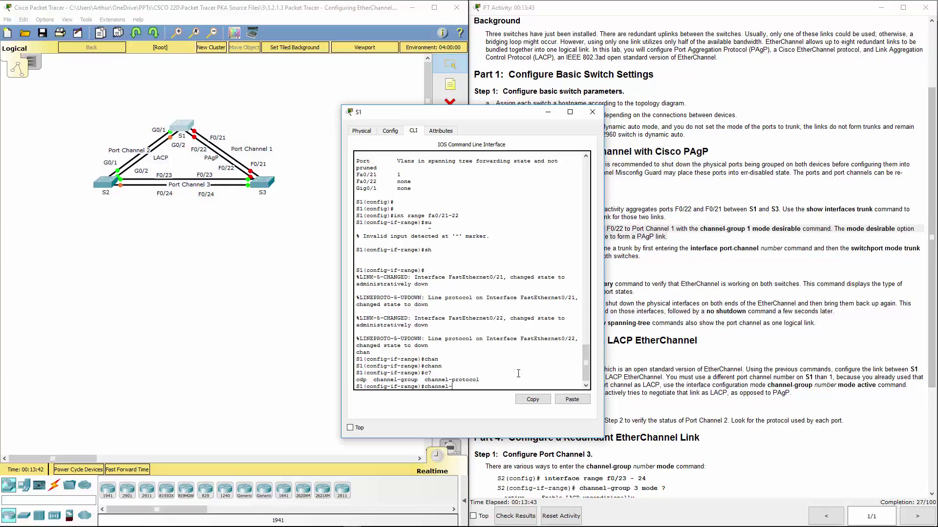
{"action": "type", "text": "gr"}
{"action": "key", "text": "Tab"}
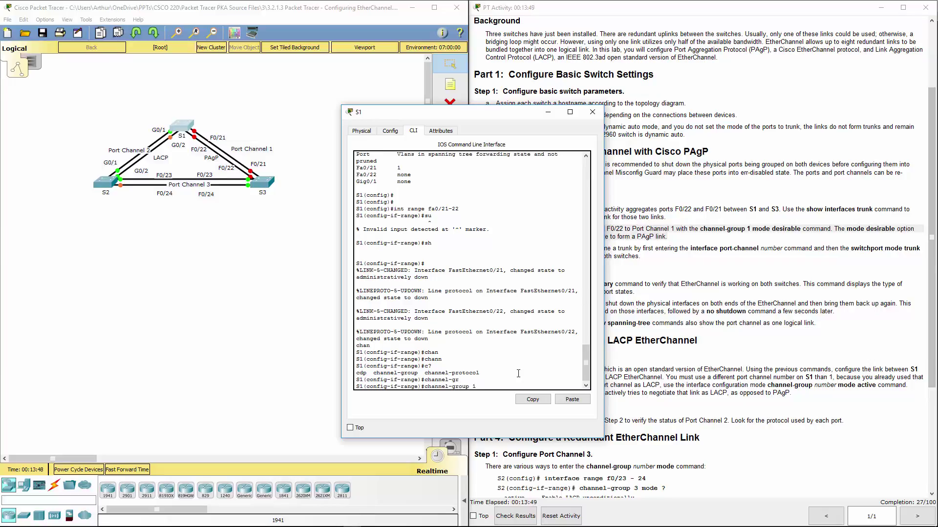
{"action": "type", "text": "1 mode des"}
{"action": "key", "text": "Return"}
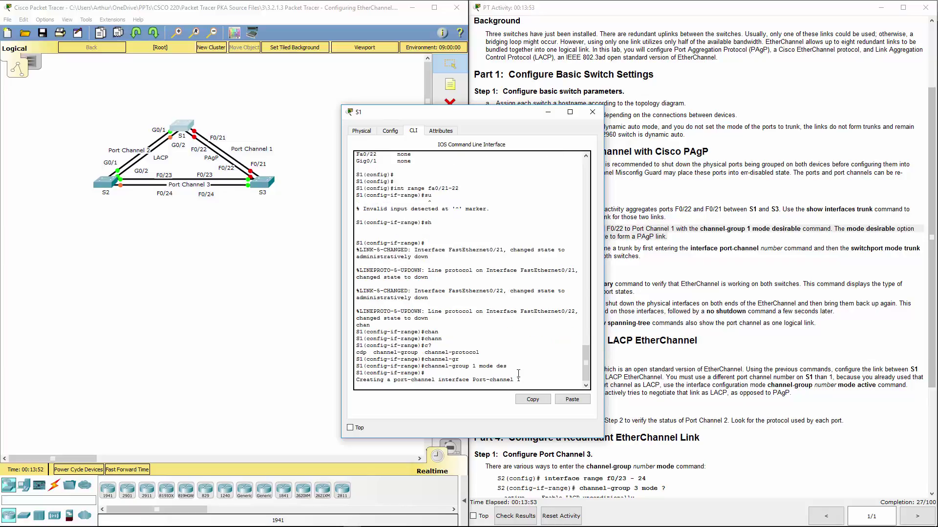
Step: Re-enable S1's interface range fa0/21-22 with no shut and close the switch's window
{"action": "type", "text": "no shut"}
{"action": "key", "text": "Return"}
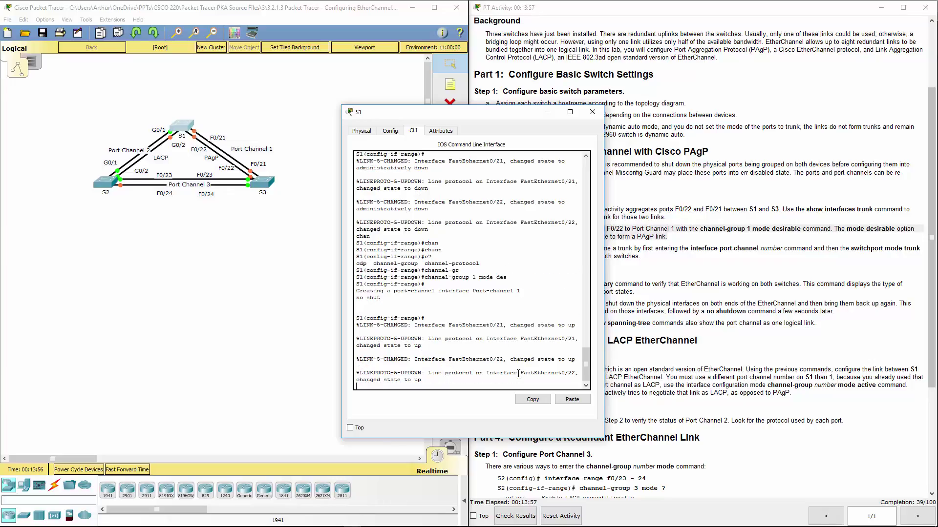
{"action": "left_click", "coordinate": [593, 113]}
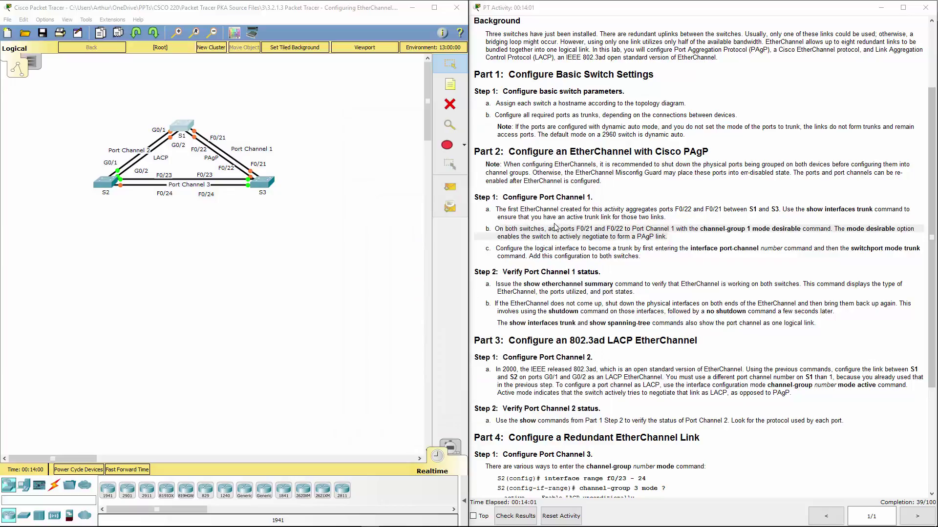
Step: Highlight the channel-group 1 mode desirable instruction and enter interface range fa0/21-22 configuration on switch S3
{"action": "left_click_drag", "start_coordinate": [707, 228], "coordinate": [786, 225]}
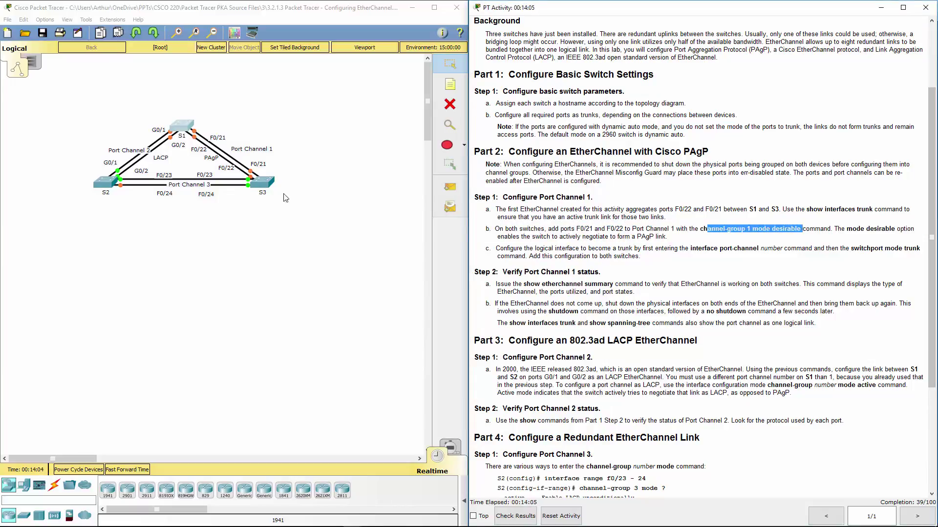
{"action": "left_click", "coordinate": [265, 186]}
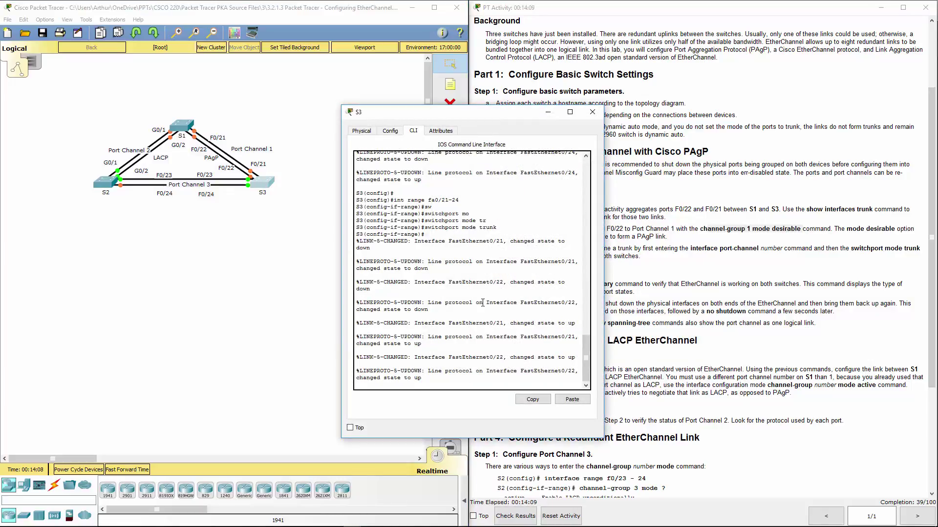
{"action": "key", "text": "Return"}
{"action": "key", "text": "Return"}
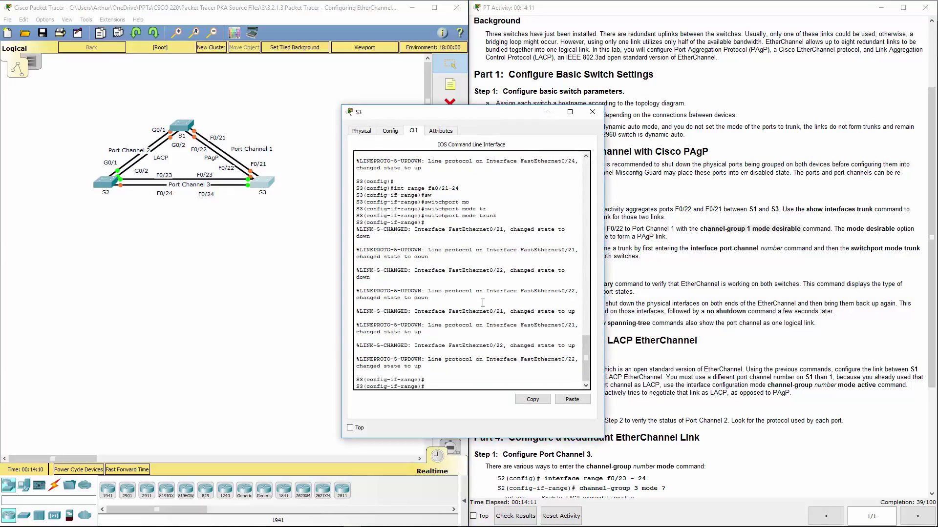
{"action": "type", "text": "int range fa0/21/22"}
{"action": "key", "text": "Return"}
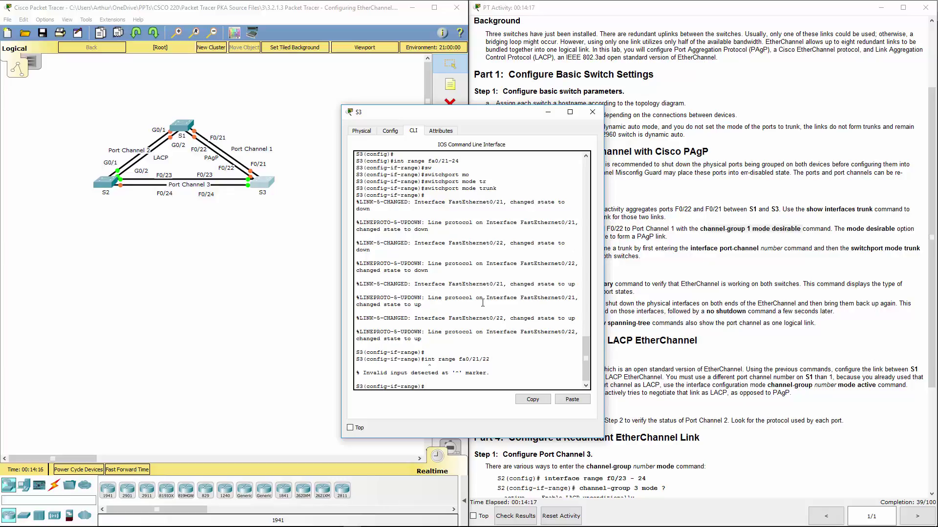
{"action": "key", "text": "Up"}
{"action": "type", "text": "-"}
{"action": "key", "text": "Return"}
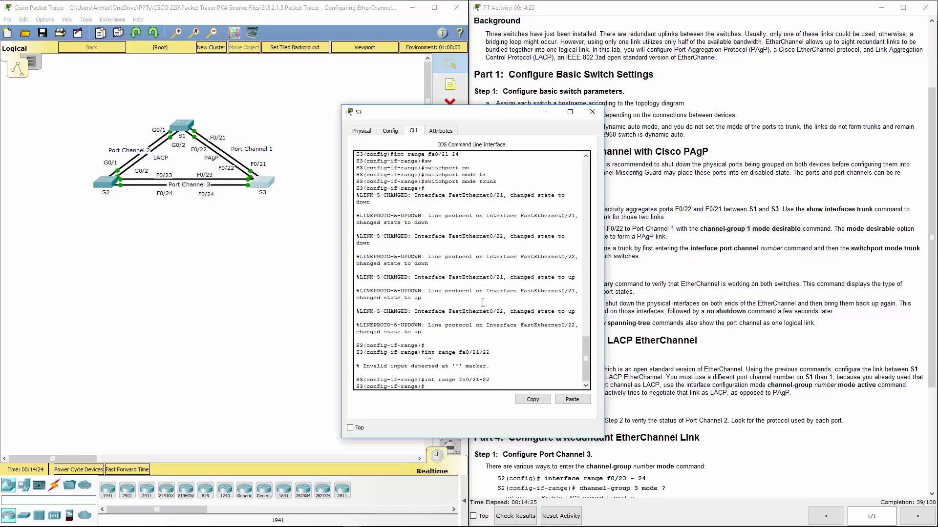
Step: Shut down the interface range fa0/21-22 on switch S3
{"action": "type", "text": "shu"}
{"action": "key", "text": "Return"}
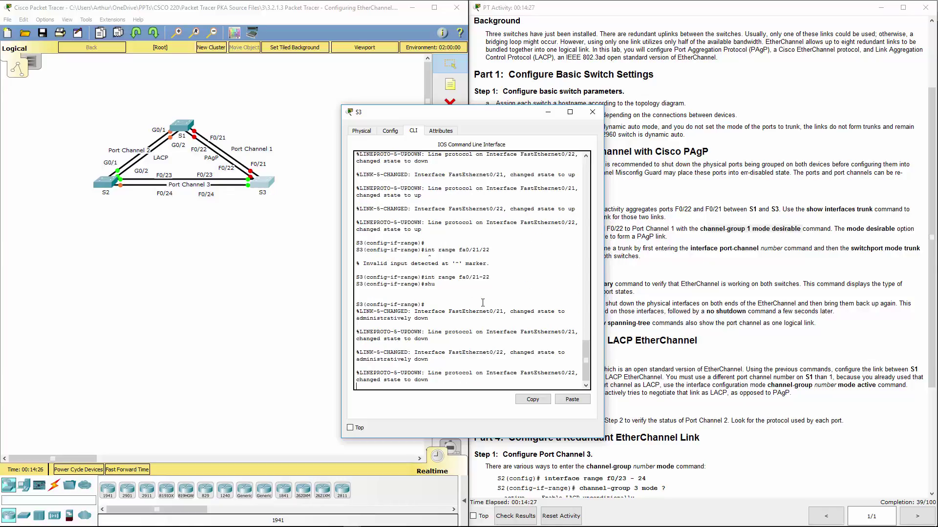
{"action": "key", "text": "Return"}
{"action": "key", "text": "Return"}
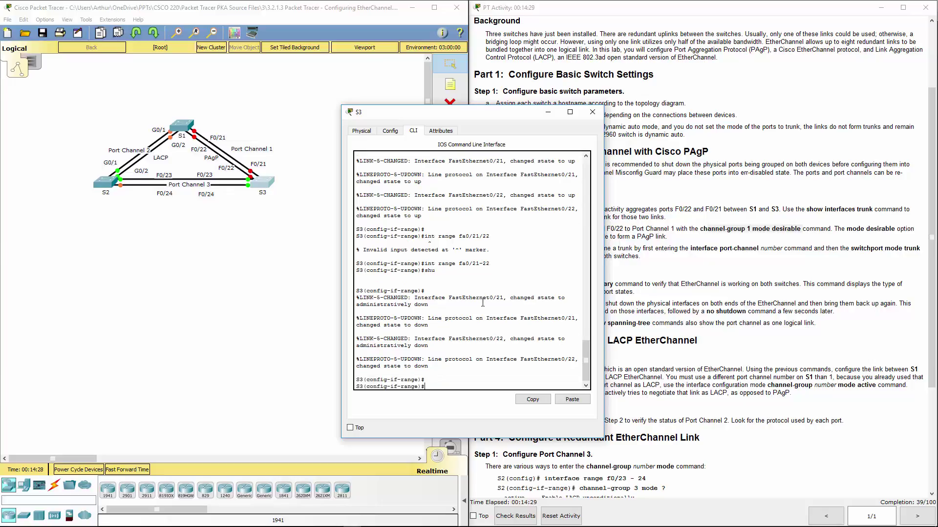
Step: Add S3's interface range fa0/21-22 to channel group 1 in desirable mode, re-enable the ports, and close the switch's window
{"action": "type", "text": "channel-gr"}
{"action": "key", "text": "Tab"}
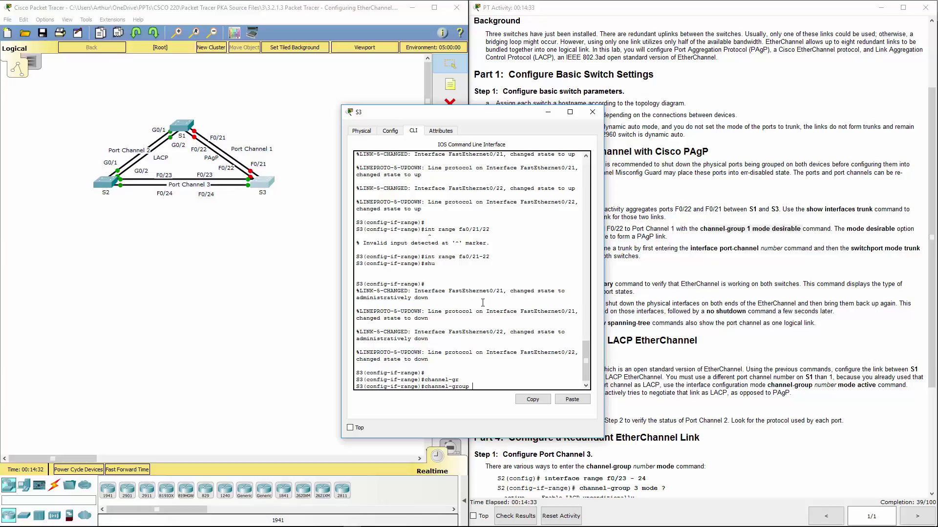
{"action": "type", "text": "1 mode des"}
{"action": "key", "text": "Return"}
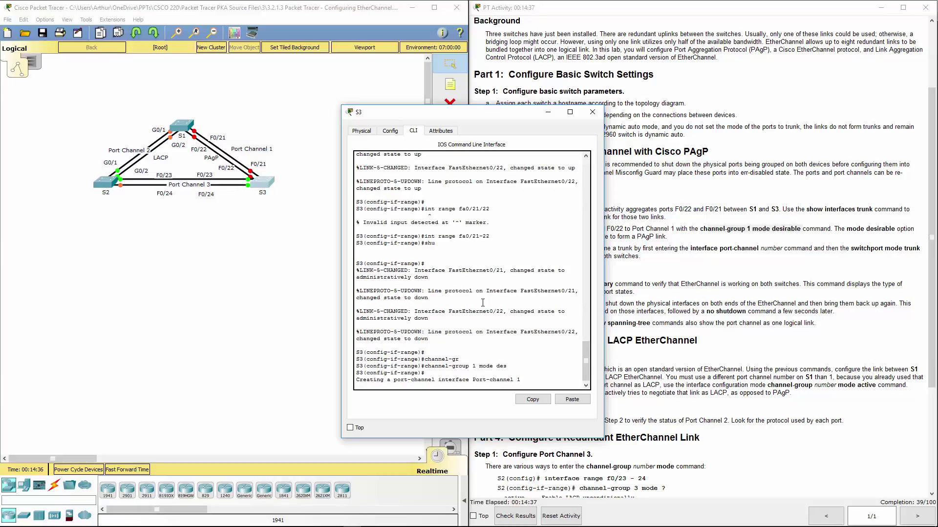
{"action": "type", "text": "no shu"}
{"action": "key", "text": "Return"}
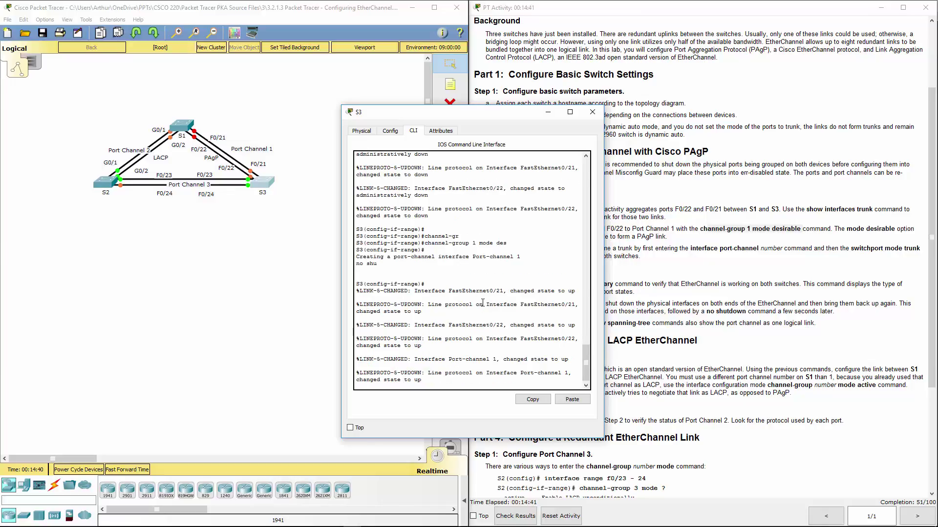
{"action": "left_click", "coordinate": [600, 115]}
Step: Review the note on negotiating a PAgP link and issue no shut on S1's interface range fa0/21-22
{"action": "left_click_drag", "start_coordinate": [500, 235], "coordinate": [672, 238]}
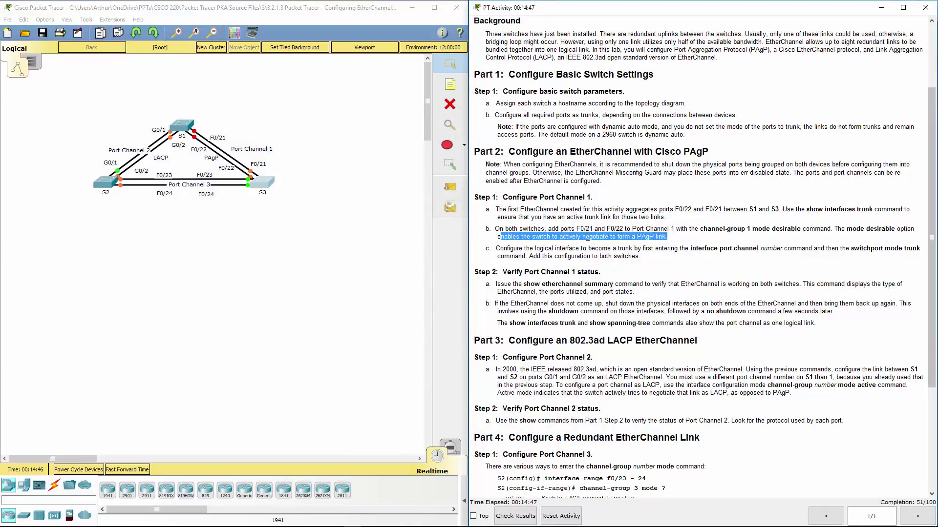
{"action": "double_click", "coordinate": [620, 237]}
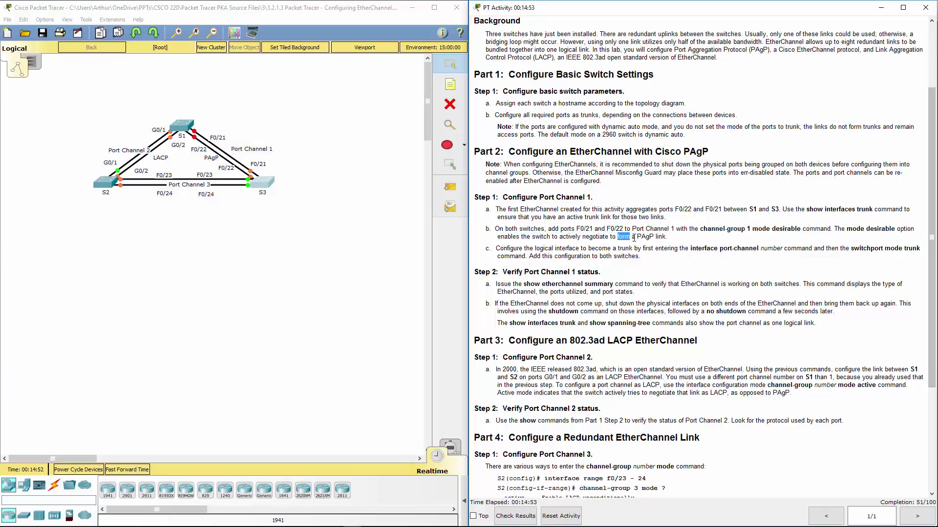
{"action": "left_click", "coordinate": [179, 126]}
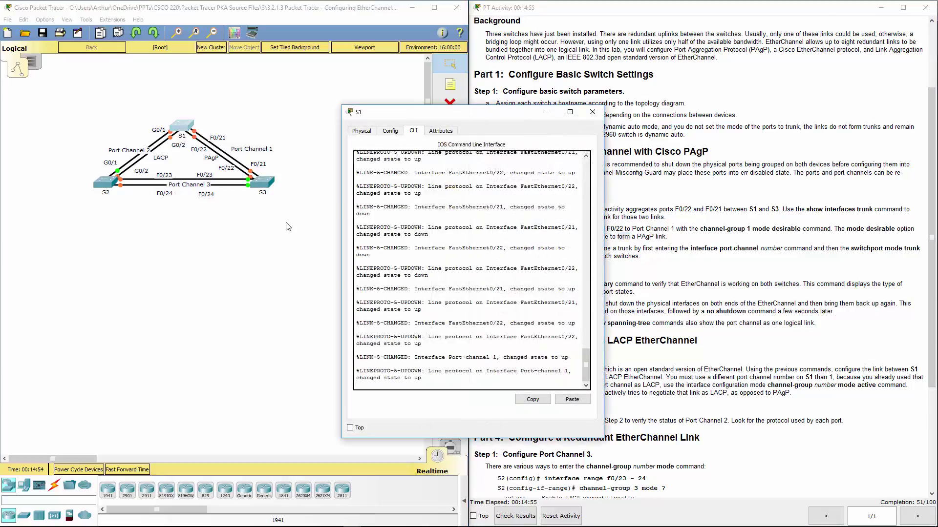
{"action": "key", "text": "Return"}
{"action": "key", "text": "Return"}
{"action": "type", "text": "no"}
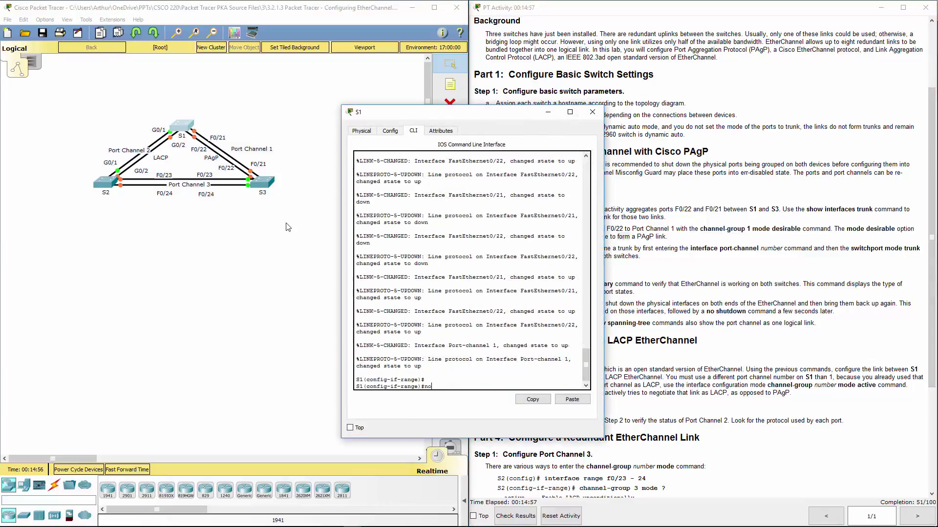
{"action": "type", "text": " shut"}
{"action": "key", "text": "Return"}
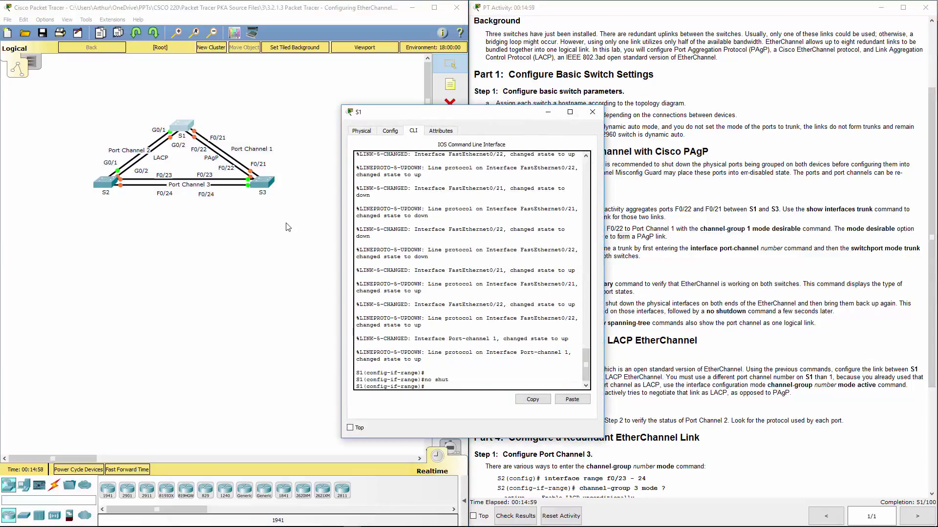
{"action": "left_click", "coordinate": [592, 112]}
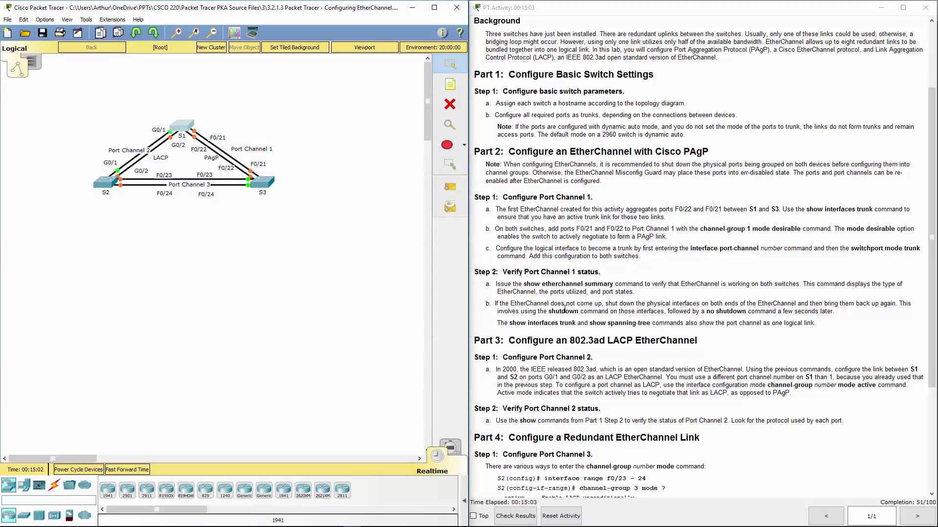
Step: Review the instruction for trunking the logical interface and enter interface port-channel 1 configuration on switch S1
{"action": "left_click_drag", "start_coordinate": [503, 248], "coordinate": [703, 255]}
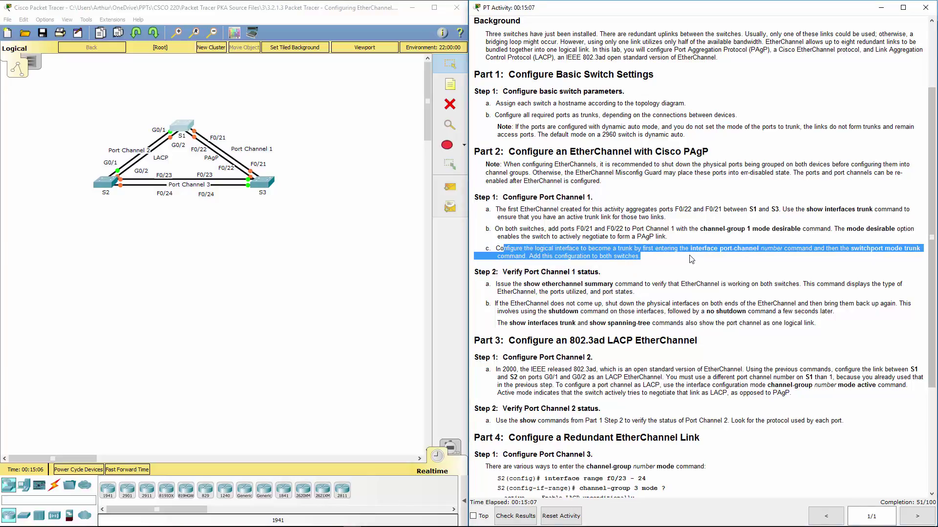
{"action": "left_click", "coordinate": [692, 260]}
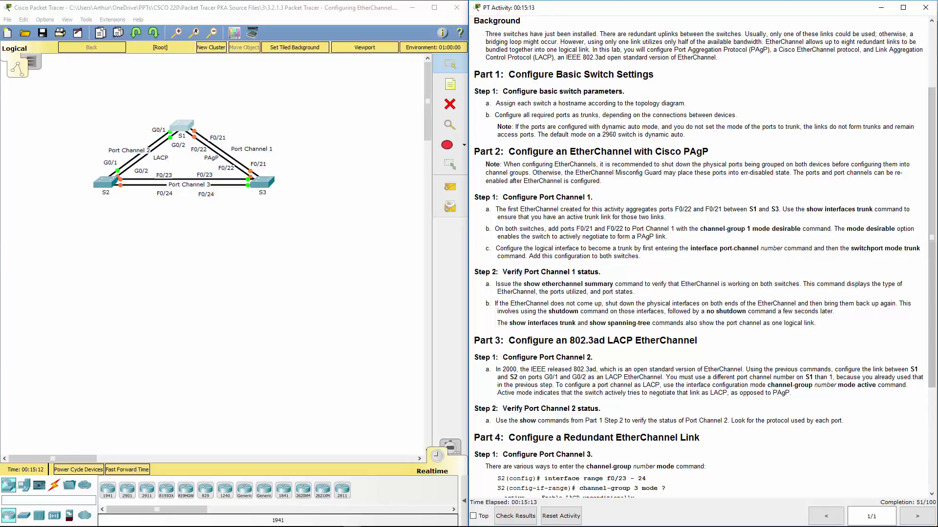
{"action": "left_click", "coordinate": [247, 182]}
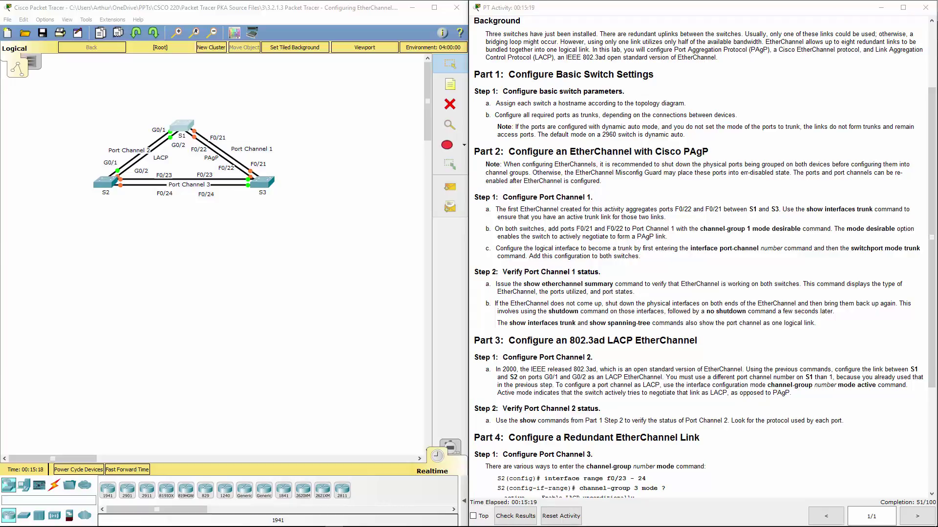
{"action": "left_click", "coordinate": [190, 125]}
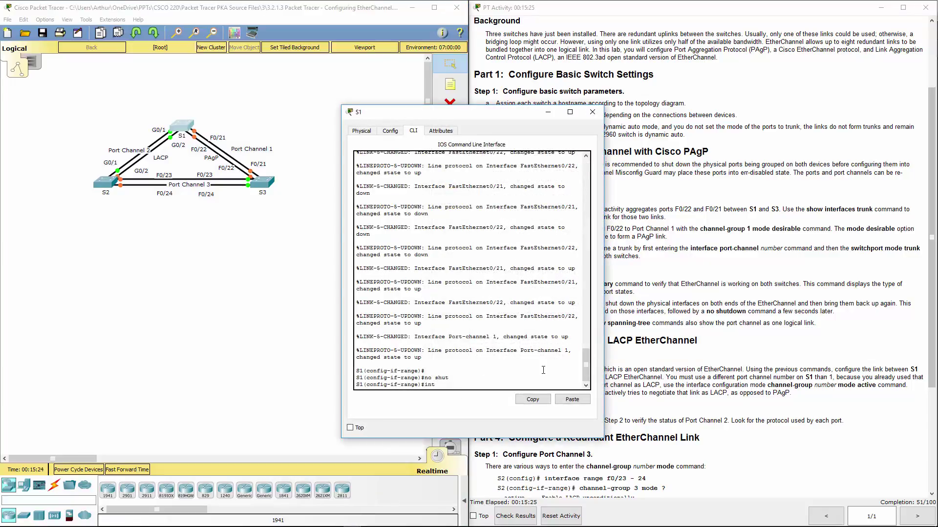
{"action": "type", "text": "int port-ch"}
{"action": "key", "text": "Tab"}
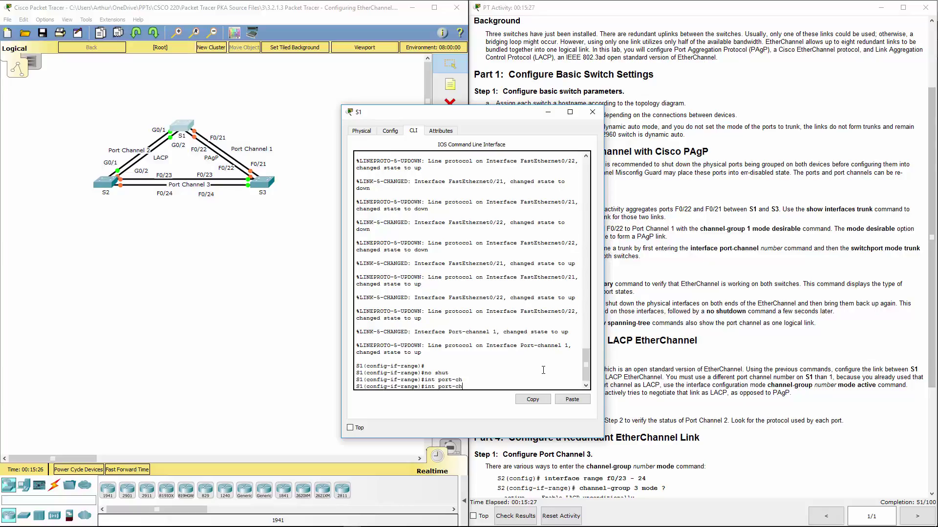
{"action": "type", "text": "annel 1"}
{"action": "key", "text": "Return"}
Step: Set S1's port-channel 1 to switchport mode trunk and close the switch's window
{"action": "type", "text": "sw"}
{"action": "key", "text": "Tab"}
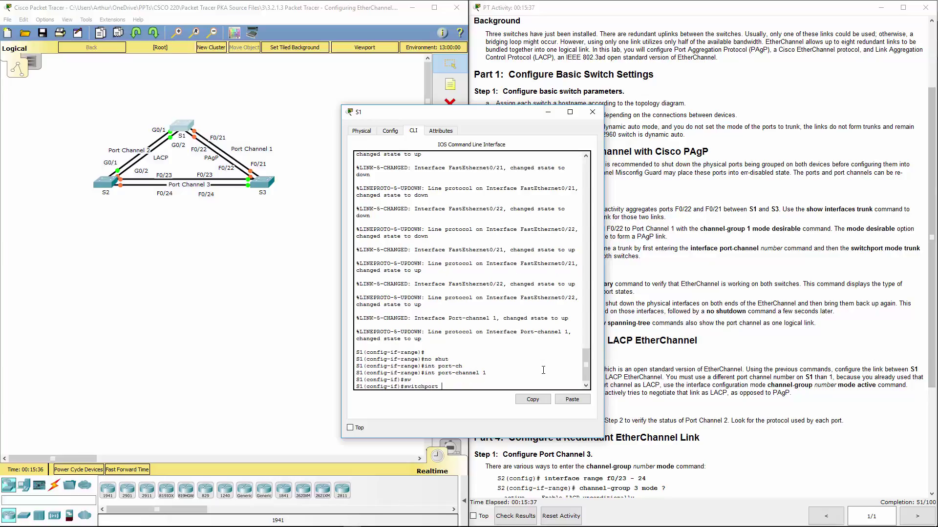
{"action": "type", "text": "mode"}
{"action": "key", "text": "Tab"}
{"action": "type", "text": "tru"}
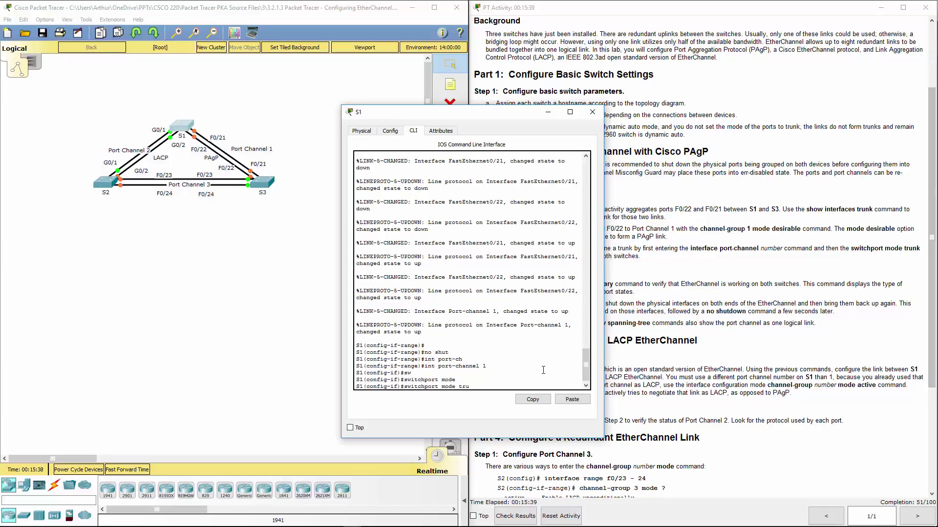
{"action": "key", "text": "Tab"}
{"action": "key", "text": "Return"}
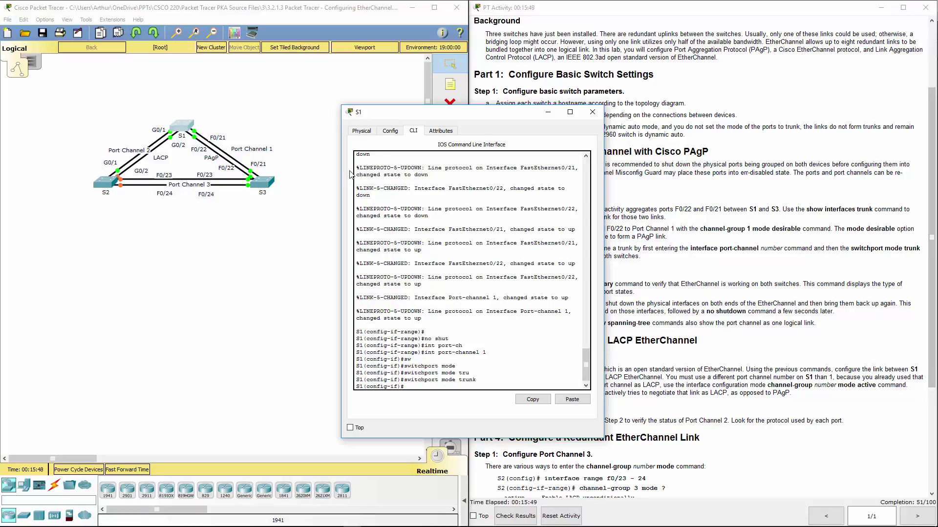
{"action": "left_click", "coordinate": [593, 112]}
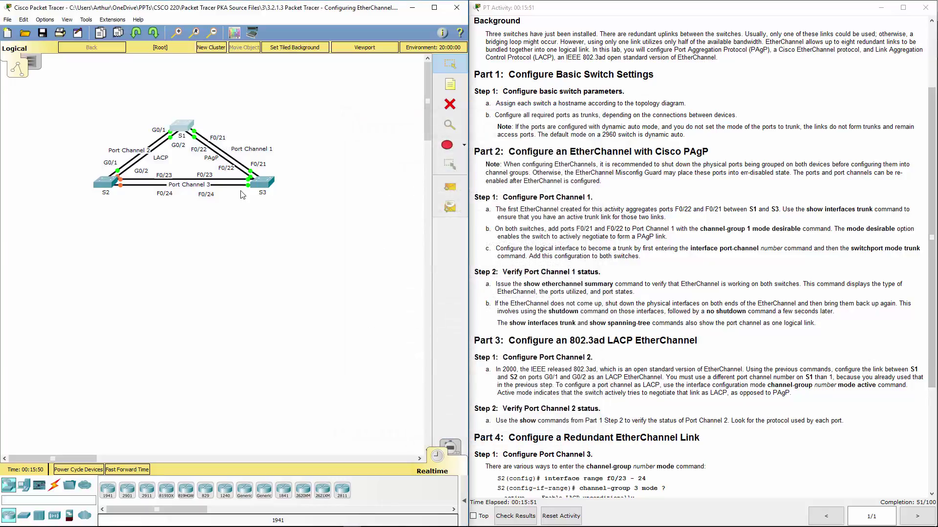
Step: Open switch S3's command line and enter interface port-channel 1 configuration
{"action": "left_click", "coordinate": [262, 182]}
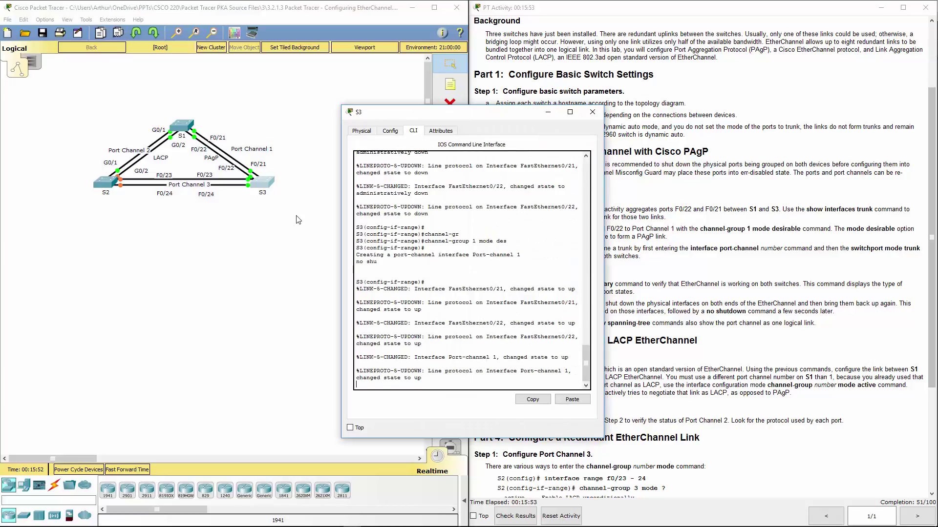
{"action": "key", "text": "Return"}
{"action": "key", "text": "Return"}
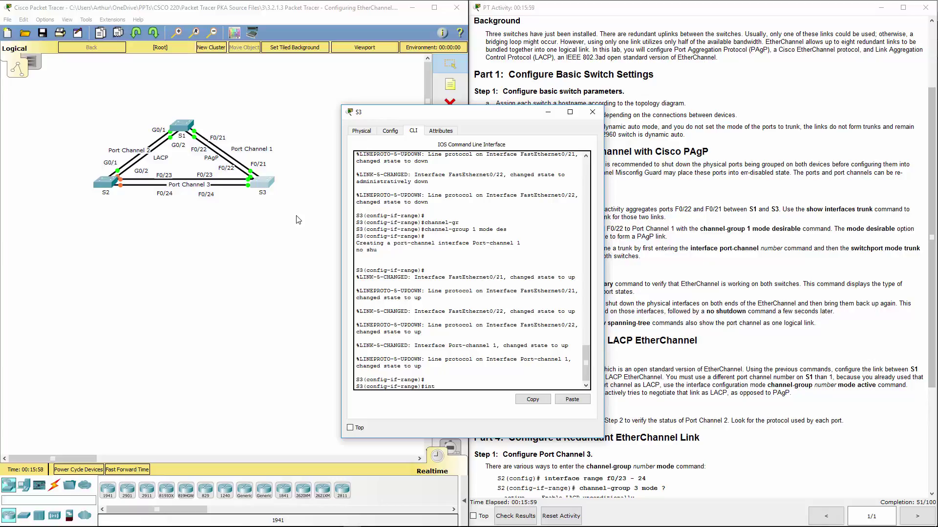
{"action": "type", "text": "int port-channel 1"}
{"action": "key", "text": "Return"}
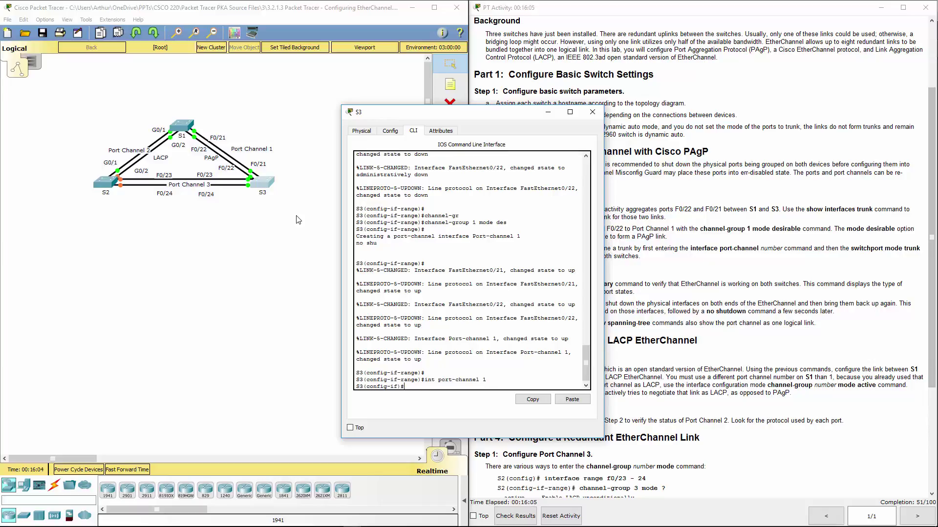
Step: Set S3's port-channel 1 to switchport mode trunk and close the switch's window
{"action": "type", "text": "sw"}
{"action": "key", "text": "Tab"}
{"action": "type", "text": "mode"}
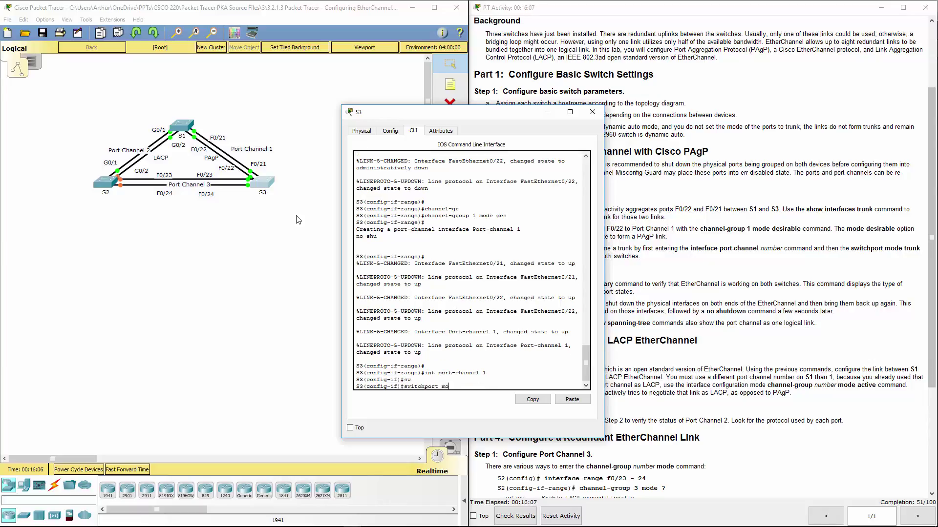
{"action": "key", "text": "Tab"}
{"action": "type", "text": "tr"}
{"action": "key", "text": "Tab"}
{"action": "key", "text": "Return"}
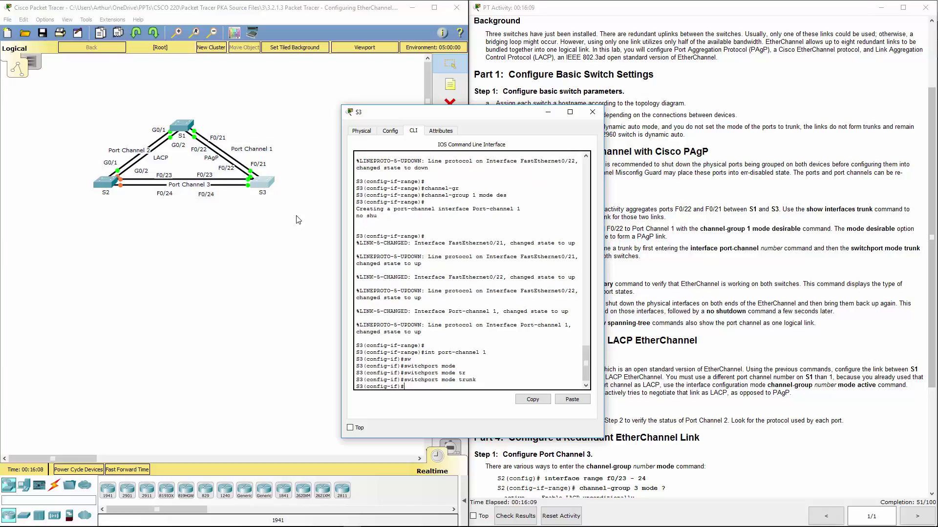
{"action": "left_click", "coordinate": [593, 112]}
Step: Recheck the instruction for trunking the logical interface on both switches and read on to the Port Channel 1 verification steps
{"action": "left_click_drag", "start_coordinate": [530, 249], "coordinate": [641, 256]}
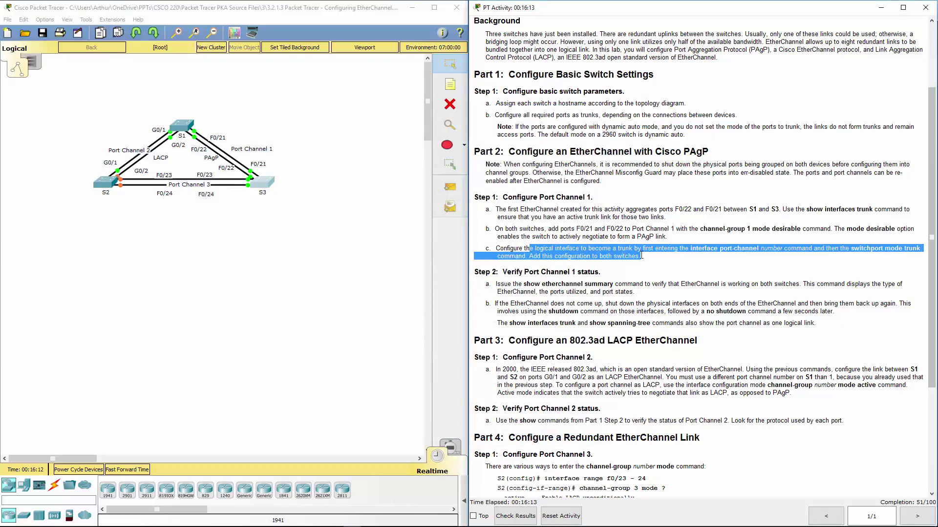
{"action": "left_click", "coordinate": [664, 252]}
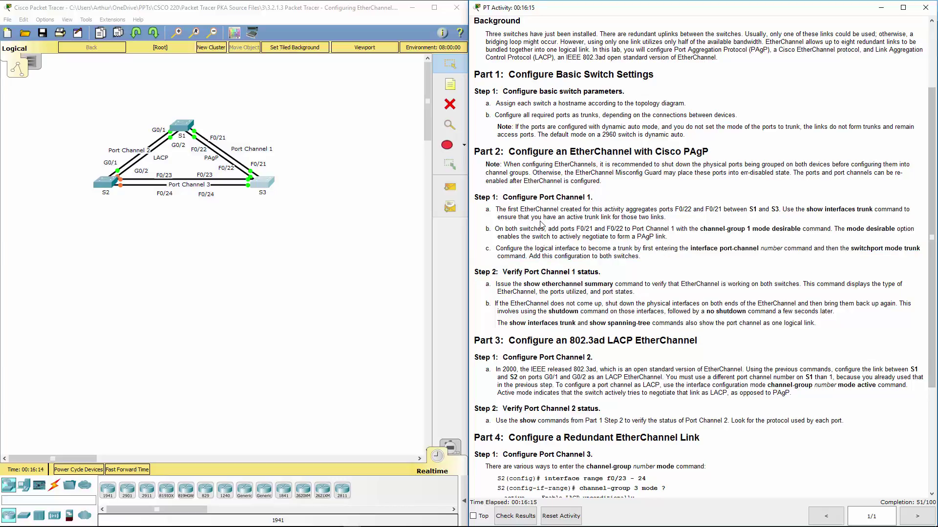
{"action": "scroll", "coordinate": [554, 228], "scroll_direction": "down", "scroll_amount": 1}
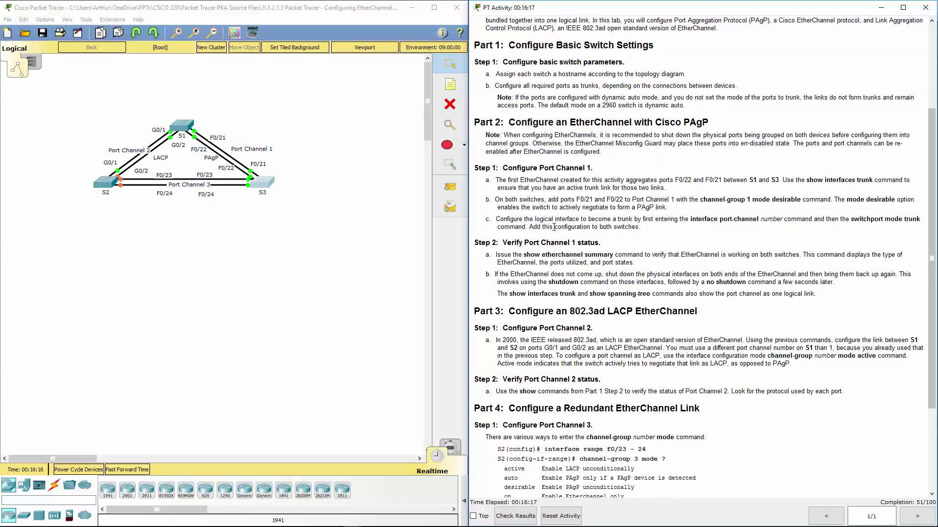
{"action": "scroll", "coordinate": [554, 228], "scroll_direction": "down", "scroll_amount": 1}
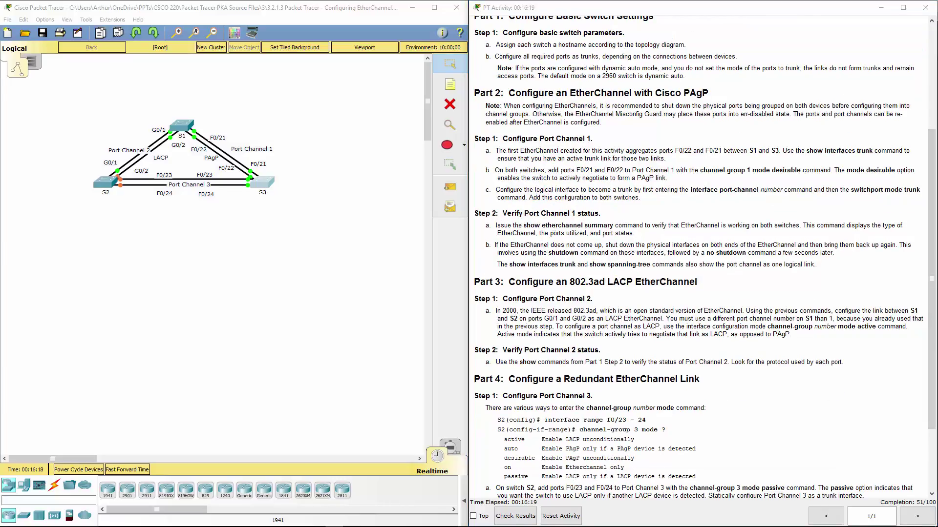
Step: Display the EtherChannel summary on switch S1 from configuration mode with do show etherchannel sum
{"action": "left_click", "coordinate": [174, 128]}
{"action": "key", "text": "Return"}
{"action": "key", "text": "Return"}
{"action": "key", "text": "Return"}
{"action": "key", "text": "Return"}
{"action": "key", "text": "Return"}
{"action": "key", "text": "Return"}
{"action": "key", "text": "Return"}
{"action": "key", "text": "Return"}
{"action": "key", "text": "Return"}
{"action": "key", "text": "Return"}
{"action": "key", "text": "Return"}
{"action": "key", "text": "Return"}
{"action": "key", "text": "Return"}
{"action": "key", "text": "Return"}
{"action": "key", "text": "Return"}
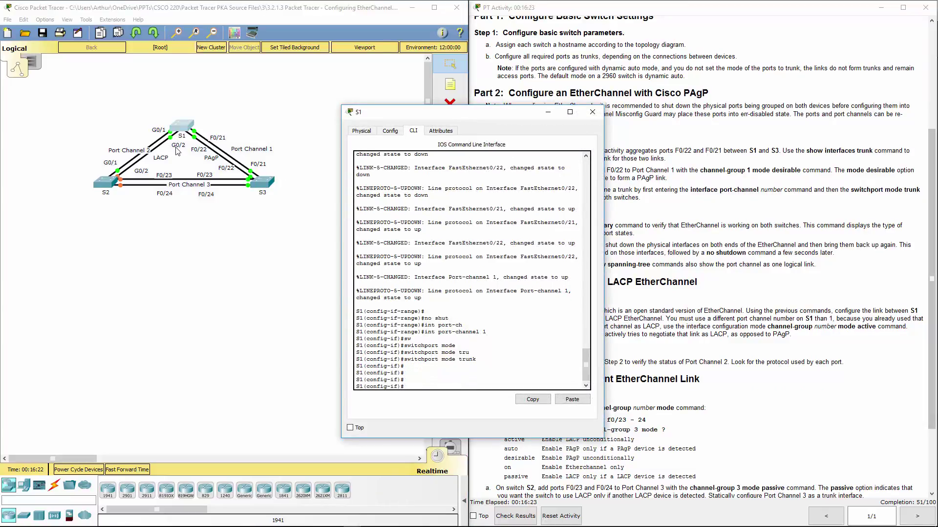
{"action": "key", "text": "Return"}
{"action": "type", "text": "do"}
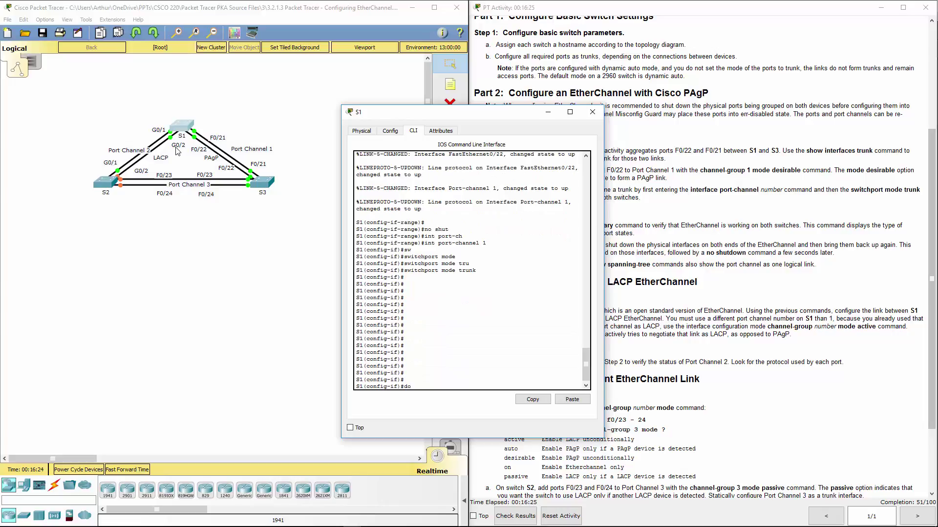
{"action": "type", "text": " show"}
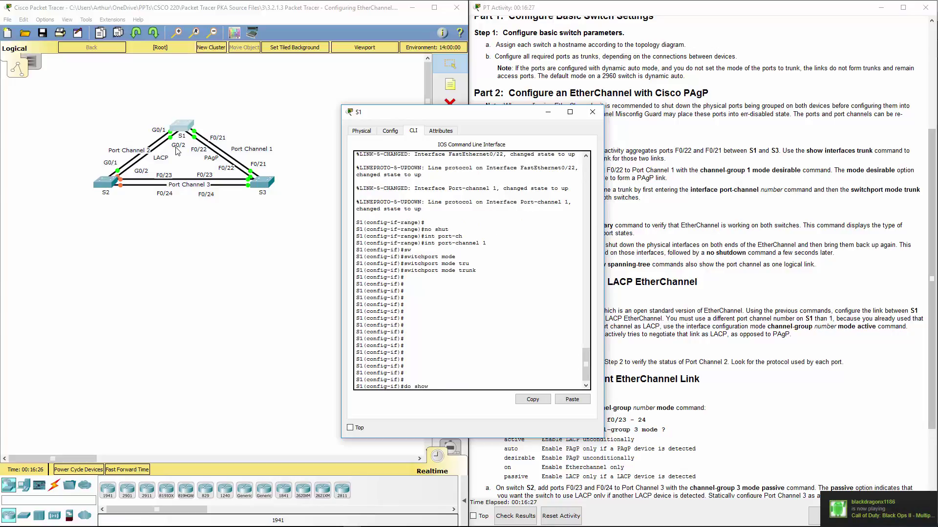
{"action": "type", "text": " etherchann"}
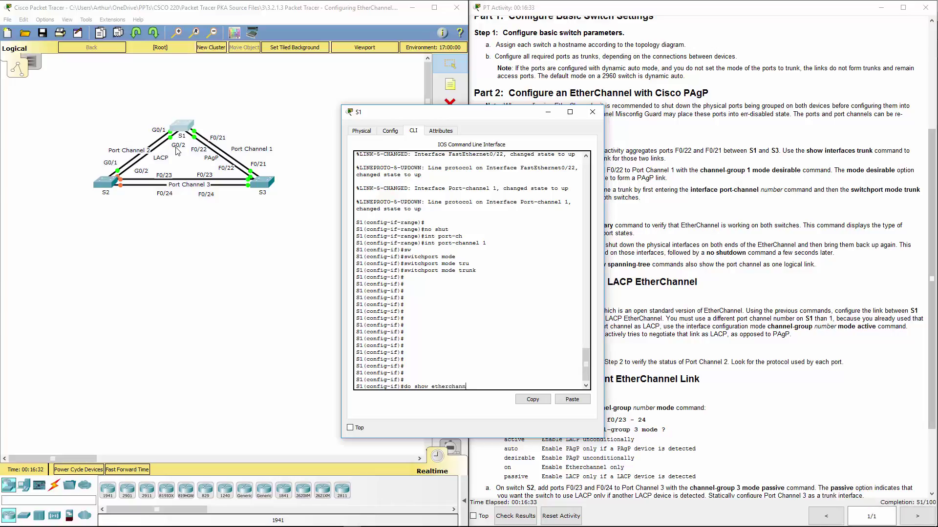
{"action": "type", "text": "el sum"}
{"action": "key", "text": "Return"}
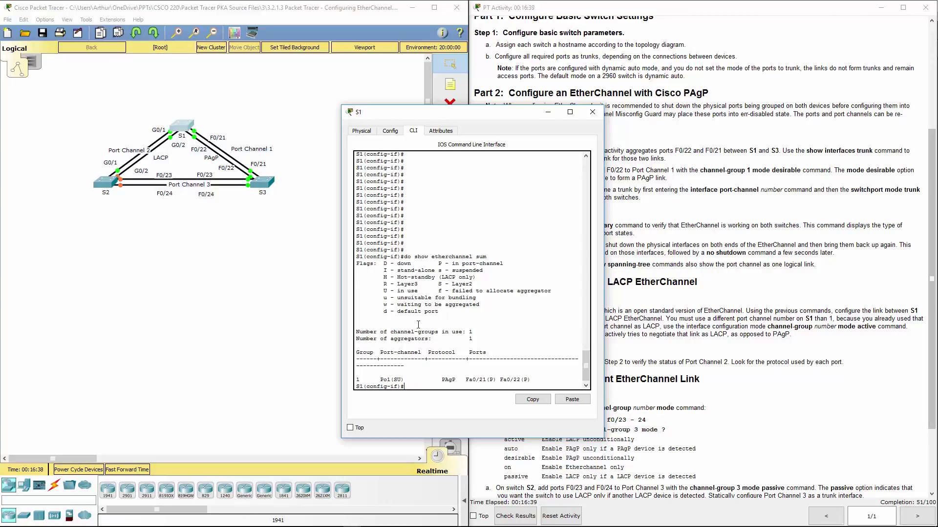
Step: Examine the ports and protocol listed for group 1 in S1's EtherChannel summary
{"action": "left_click_drag", "start_coordinate": [462, 373], "coordinate": [510, 380]}
{"action": "left_click", "coordinate": [454, 376]}
{"action": "double_click", "coordinate": [449, 379]}
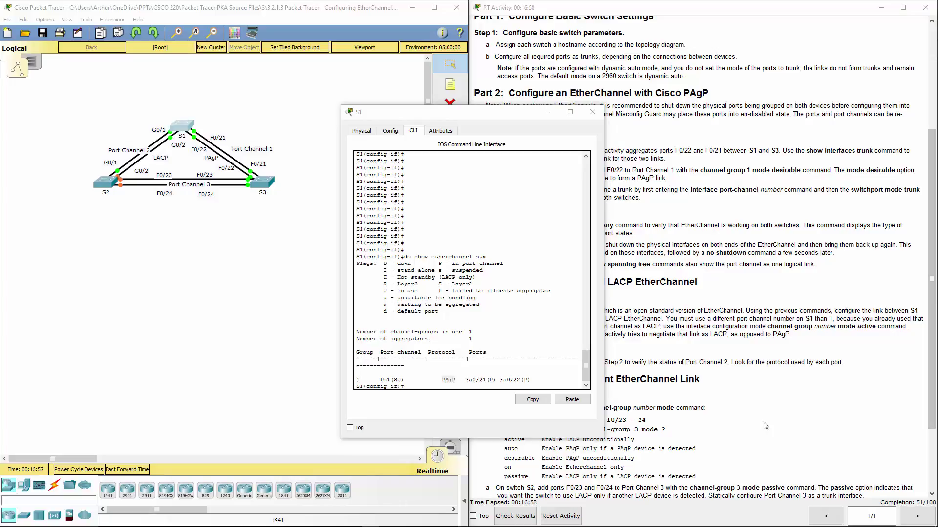
Step: Review the group, port-channel, protocol and ports columns of S1's EtherChannel summary and close the switch's window
{"action": "double_click", "coordinate": [367, 354]}
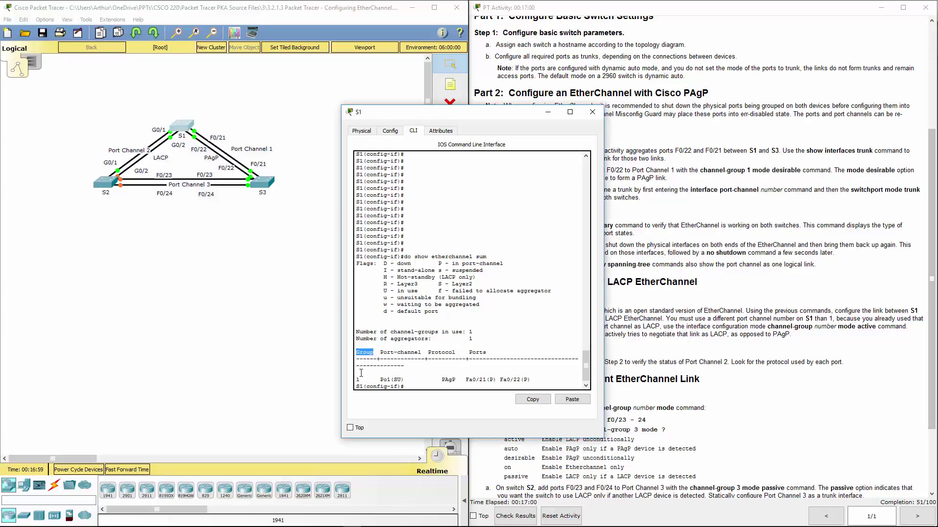
{"action": "left_click_drag", "start_coordinate": [390, 352], "coordinate": [418, 352]}
{"action": "left_click", "coordinate": [404, 352]}
{"action": "double_click", "coordinate": [442, 352]}
{"action": "left_click_drag", "start_coordinate": [469, 381], "coordinate": [509, 375]}
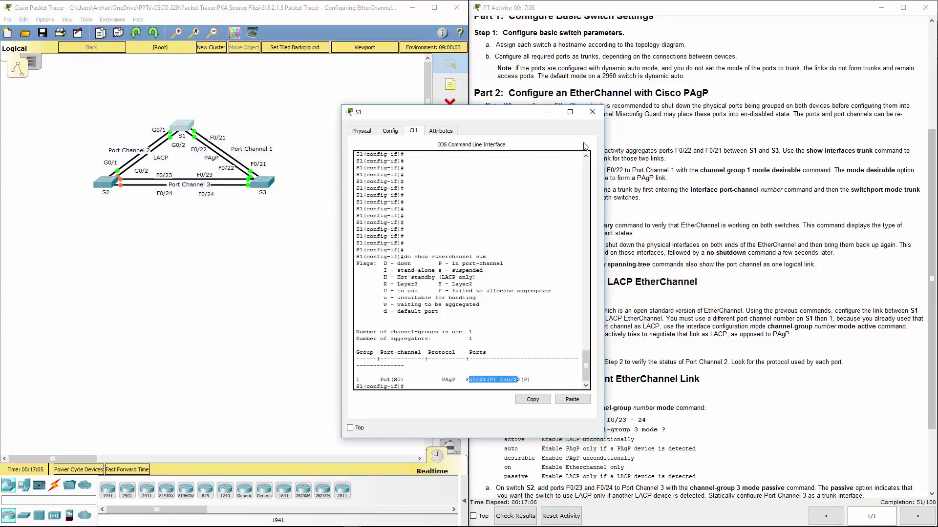
{"action": "left_click", "coordinate": [592, 112]}
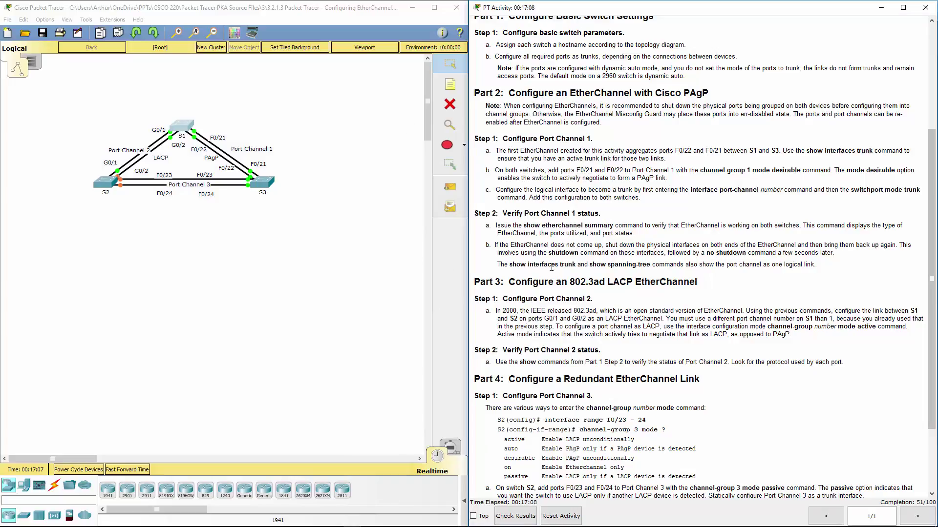
Step: Read the note on the other show commands and the Part 3 instructions for the LACP Port Channel 2
{"action": "left_click_drag", "start_coordinate": [530, 264], "coordinate": [782, 265]}
{"action": "left_click", "coordinate": [637, 292]}
{"action": "scroll", "coordinate": [636, 291], "scroll_direction": "down", "scroll_amount": 3}
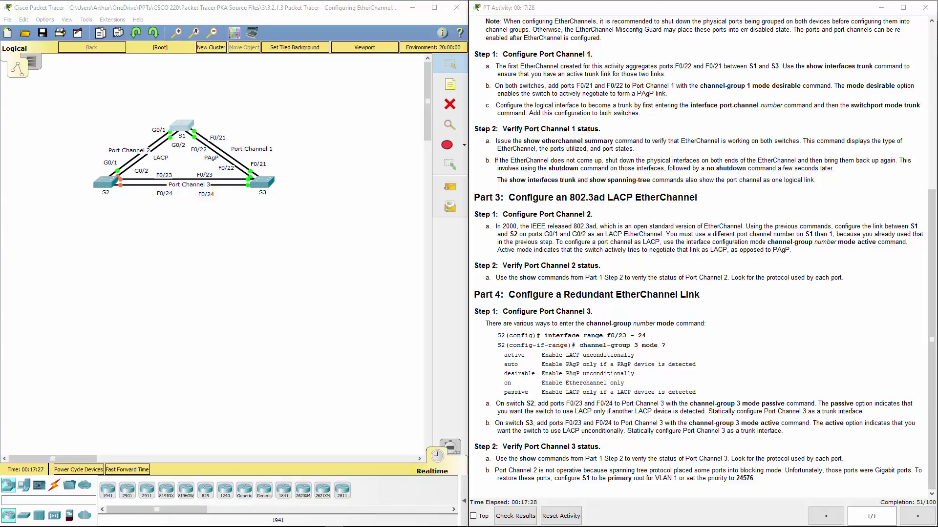
Step: Reopen switch S1's command line and exit from interface configuration to global configuration mode
{"action": "left_click", "coordinate": [181, 128]}
{"action": "left_click_drag", "start_coordinate": [478, 113], "coordinate": [339, 113]}
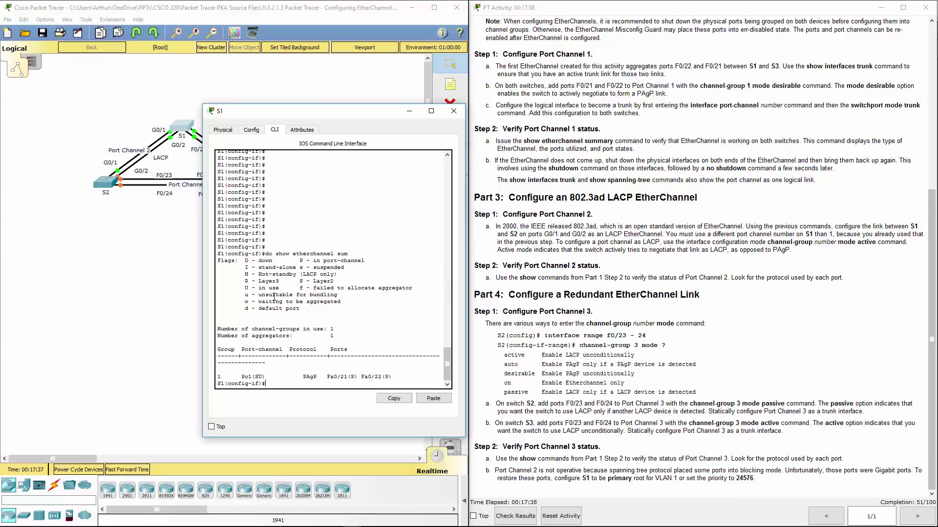
{"action": "key", "text": "Return"}
{"action": "key", "text": "Return"}
{"action": "type", "text": "e"}
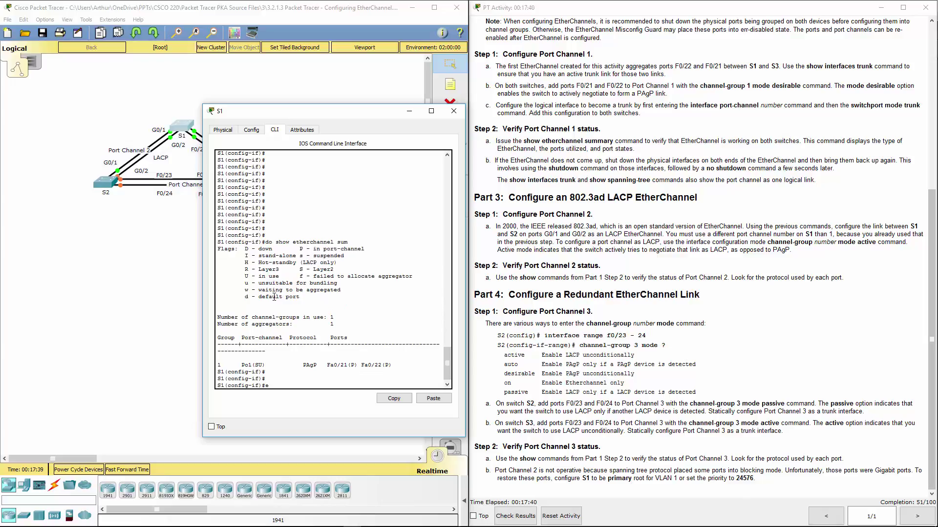
{"action": "type", "text": "xit"}
{"action": "key", "text": "Return"}
{"action": "key", "text": "Return"}
{"action": "key", "text": "Return"}
{"action": "key", "text": "Return"}
{"action": "key", "text": "Return"}
{"action": "key", "text": "Return"}
{"action": "key", "text": "Return"}
{"action": "key", "text": "Return"}
{"action": "key", "text": "Return"}
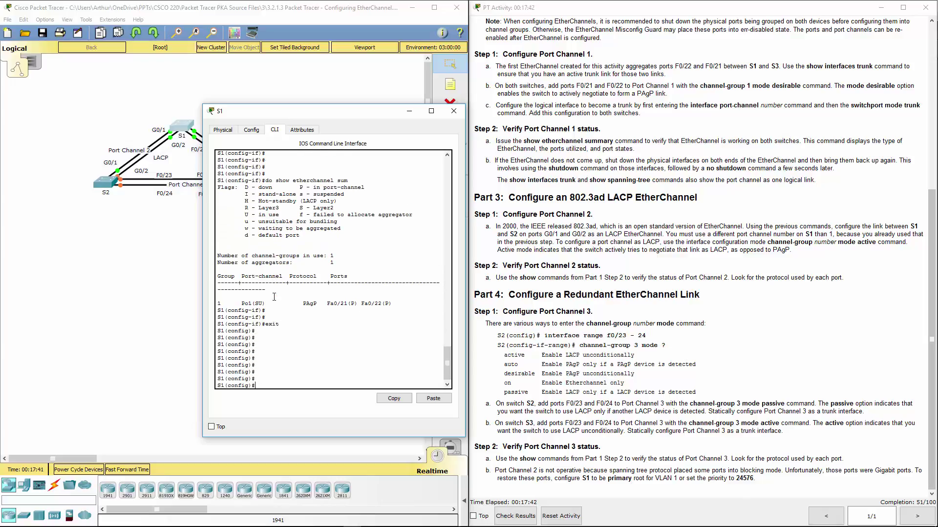
{"action": "key", "text": "Return"}
{"action": "key", "text": "Return"}
{"action": "key", "text": "Return"}
{"action": "key", "text": "Return"}
Step: Select the interface range g0/1-2 on S1 and shut down both ports
{"action": "type", "text": "int"}
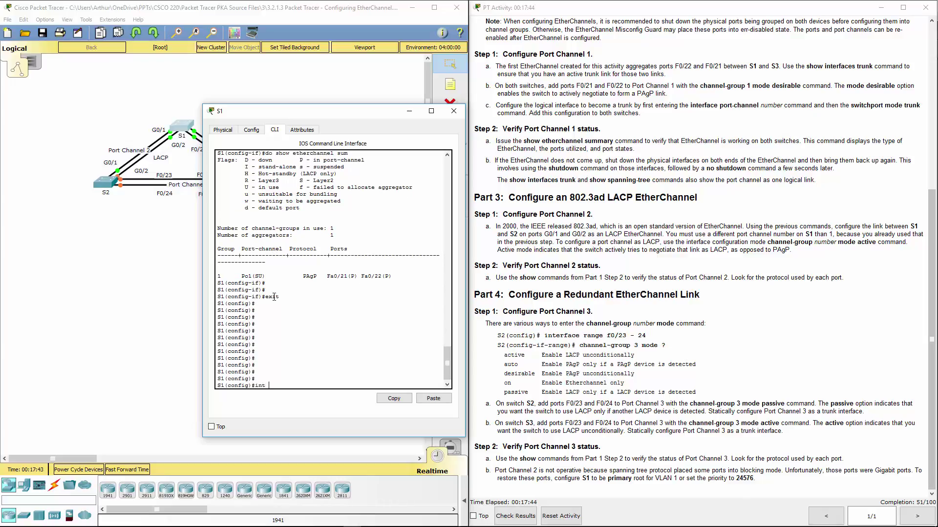
{"action": "type", "text": " range g0/1-2"}
{"action": "key", "text": "Return"}
{"action": "type", "text": "sh"}
{"action": "key", "text": "Return"}
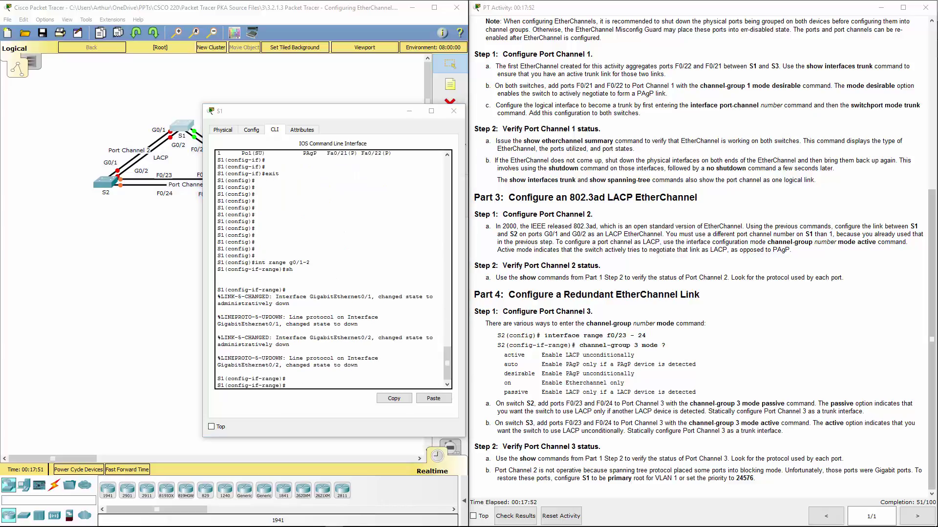
{"action": "left_click", "coordinate": [323, 387]}
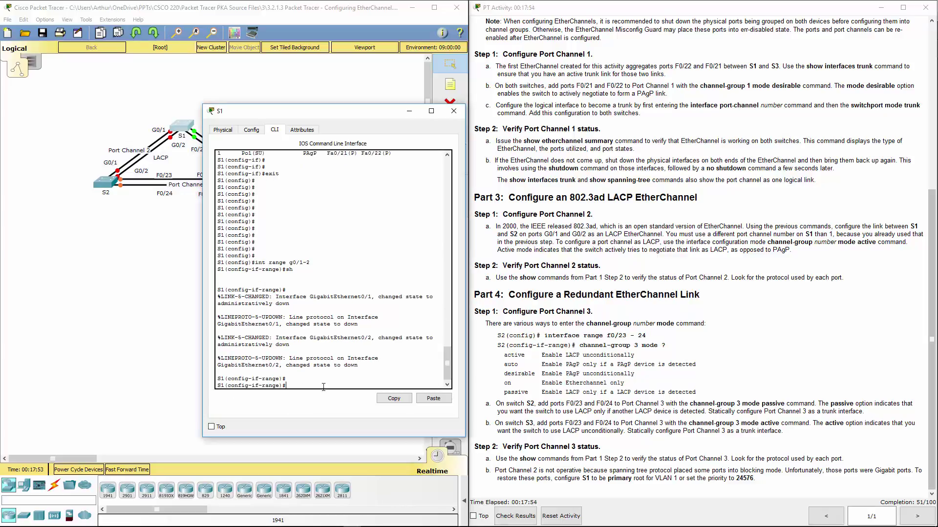
Step: Add S1's g0/1-2 to channel-group 2 in mode active and bring the ports back up with no sh
{"action": "type", "text": "channel-gr"}
{"action": "key", "text": "Tab"}
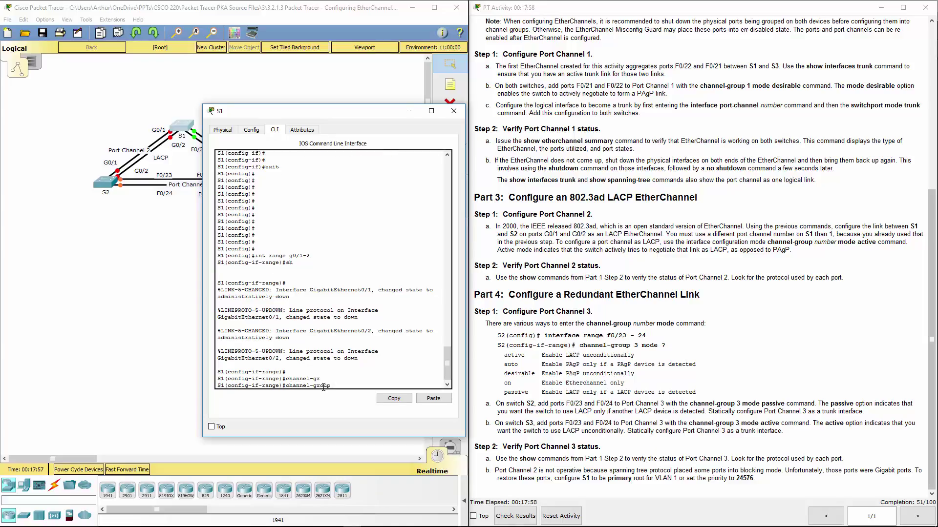
{"action": "type", "text": "2 mode act"}
{"action": "key", "text": "Tab"}
{"action": "key", "text": "Return"}
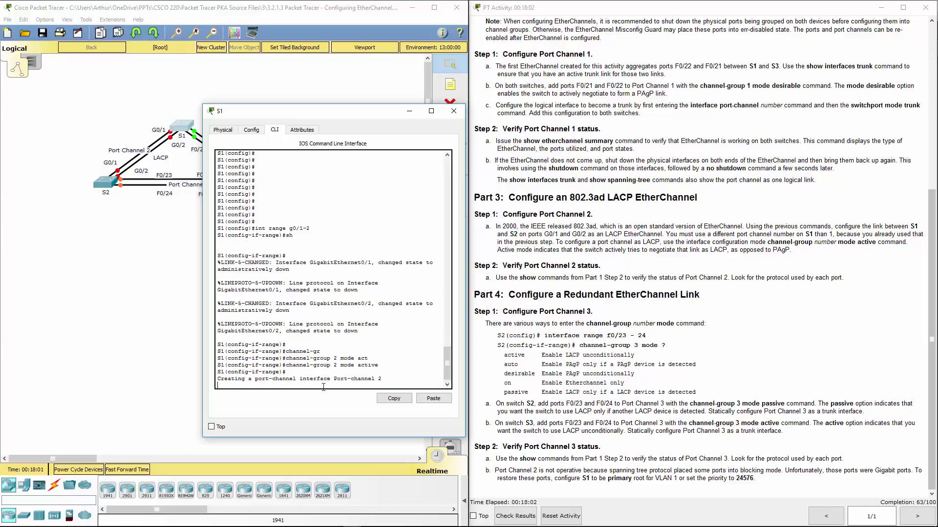
{"action": "type", "text": "no sh"}
{"action": "key", "text": "Return"}
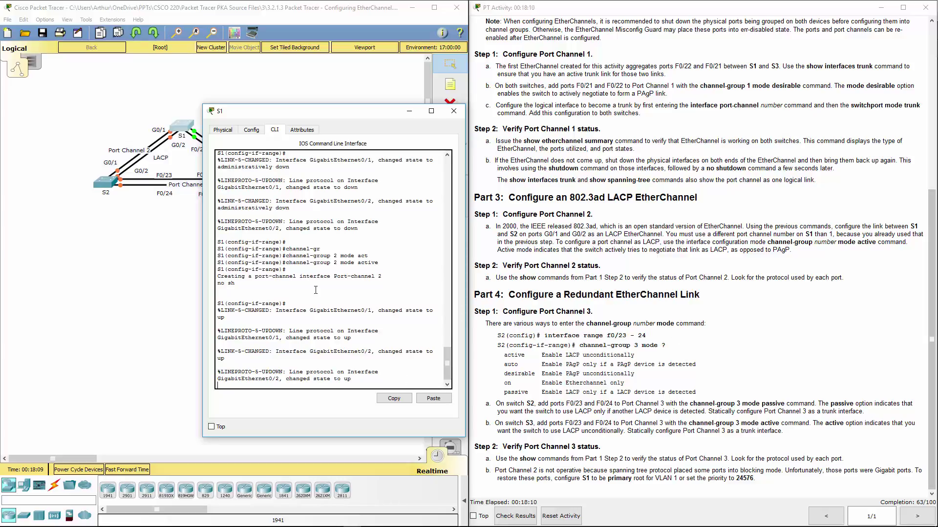
{"action": "key", "text": "Return"}
{"action": "key", "text": "Return"}
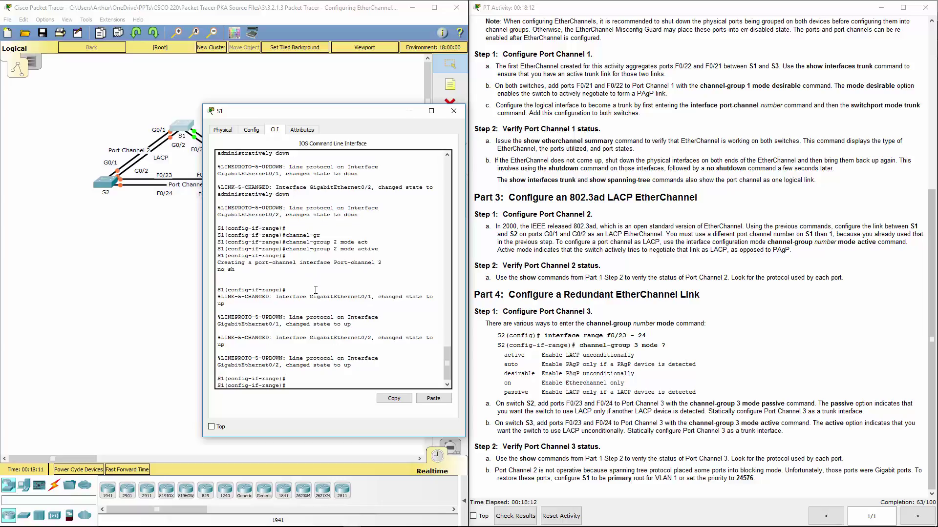
Step: Set S1's port-channel 2 to switchport mode trunk and close the switch's window
{"action": "type", "text": "inter port-channel 2"}
{"action": "key", "text": "Return"}
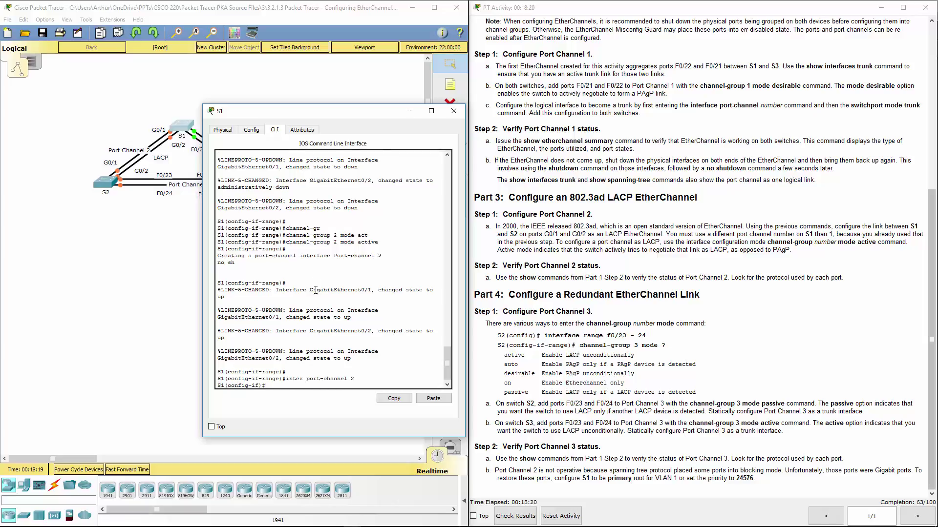
{"action": "type", "text": "sw"}
{"action": "key", "text": "Tab"}
{"action": "type", "text": "mo"}
{"action": "key", "text": "Tab"}
{"action": "type", "text": "t"}
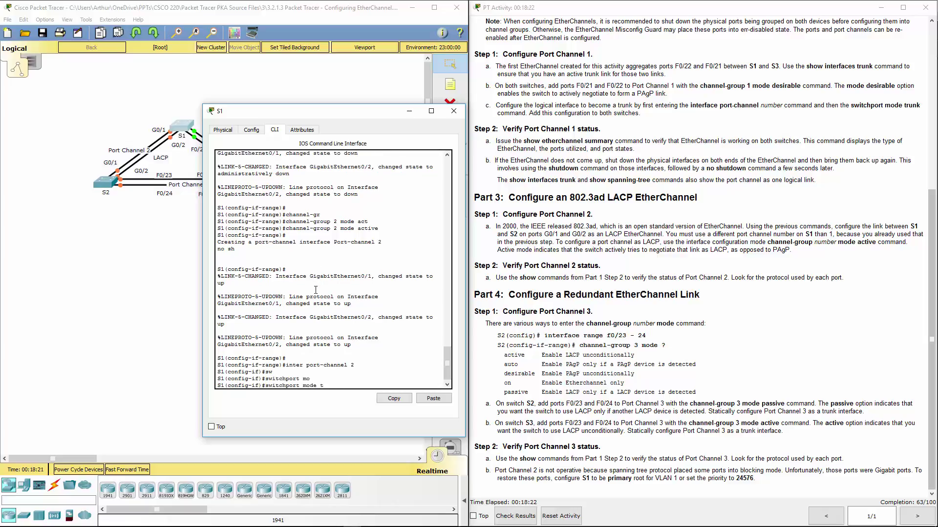
{"action": "type", "text": "r"}
{"action": "key", "text": "Tab"}
{"action": "key", "text": "Return"}
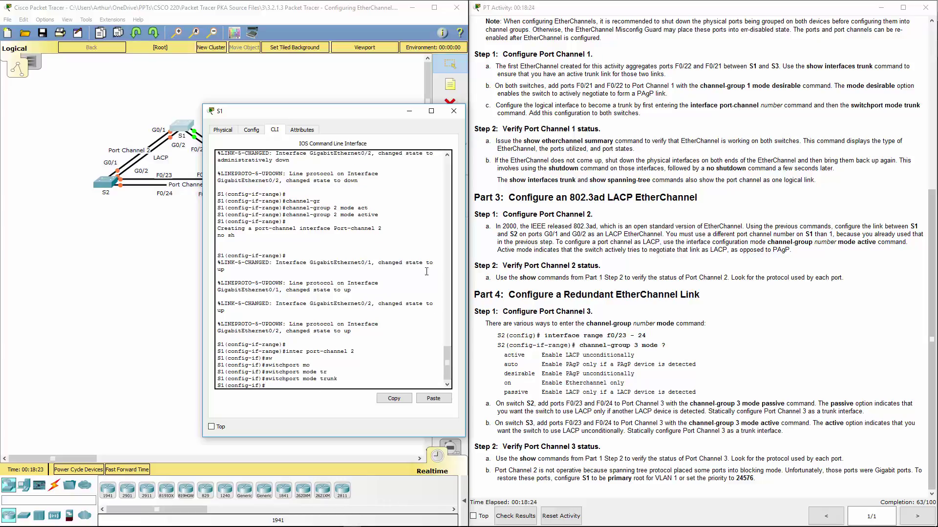
{"action": "left_click", "coordinate": [932, 337]}
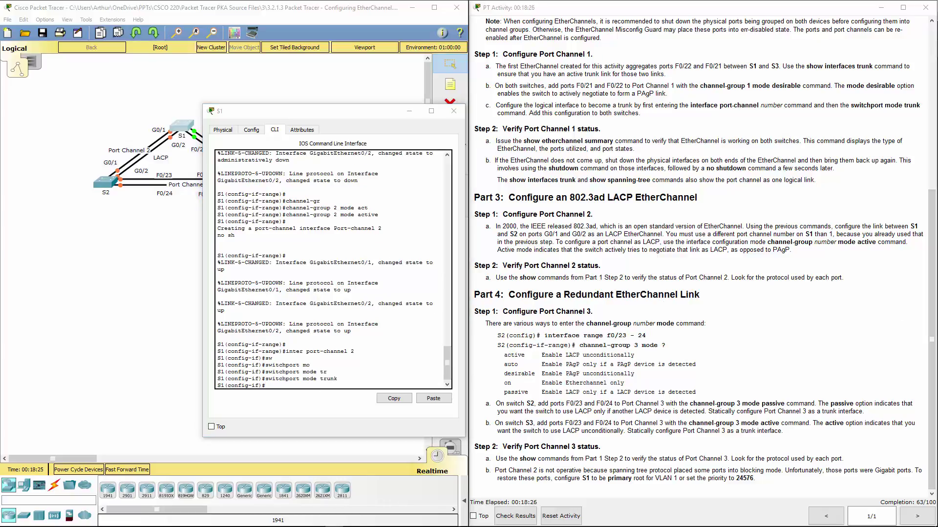
{"action": "left_click", "coordinate": [450, 117]}
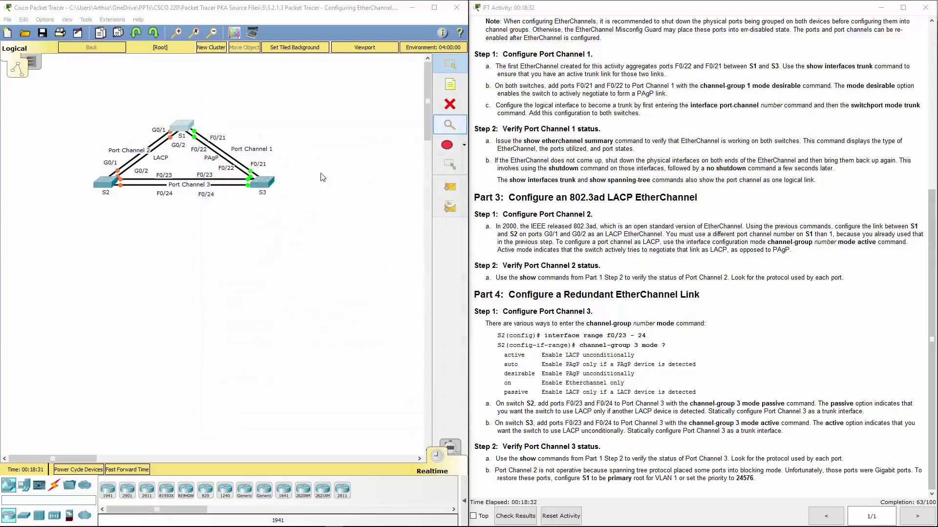
Step: Open switch S2's command line, enable privileged mode and enter global configuration with conf t
{"action": "left_click", "coordinate": [112, 185]}
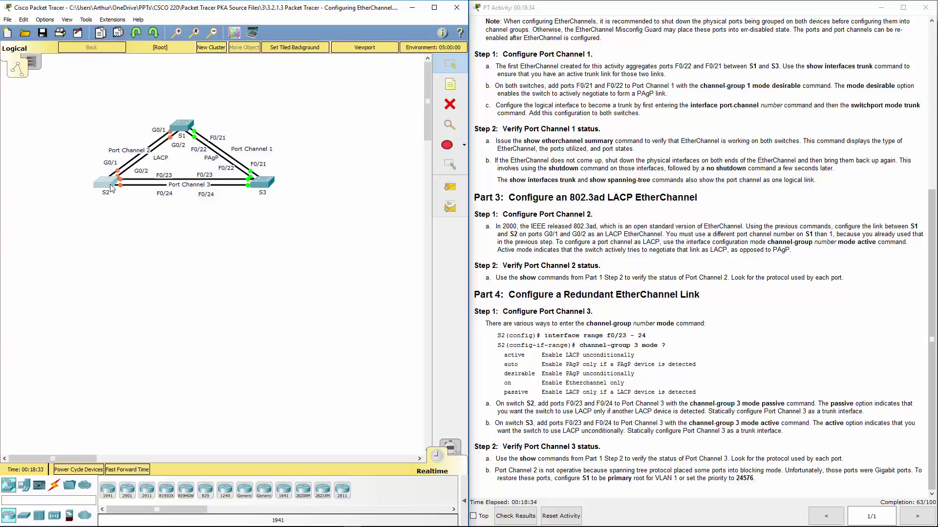
{"action": "key", "text": "Return"}
{"action": "key", "text": "Return"}
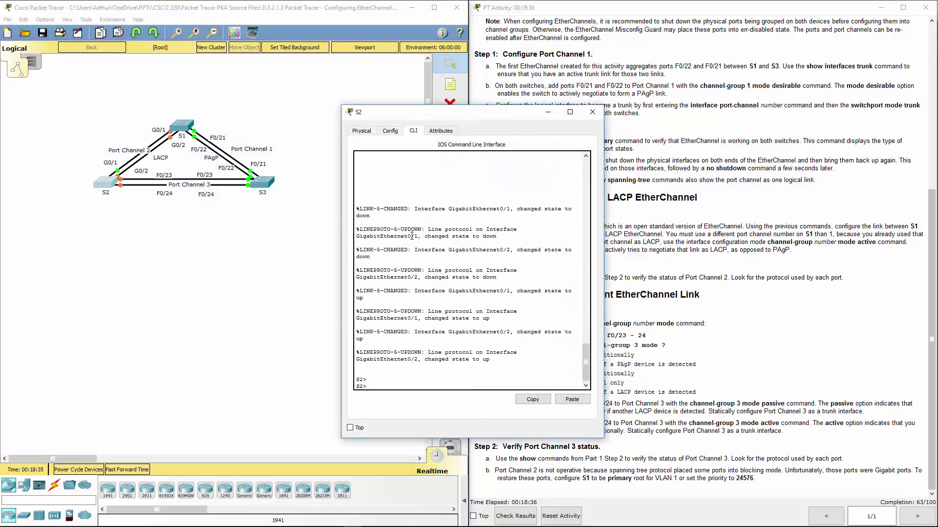
{"action": "type", "text": "en"}
{"action": "key", "text": "Return"}
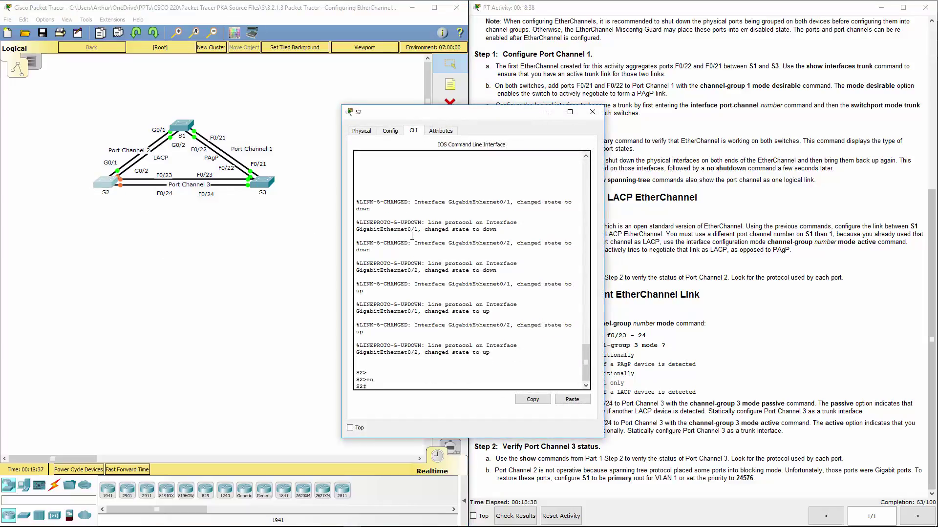
{"action": "type", "text": "conf t"}
{"action": "key", "text": "Return"}
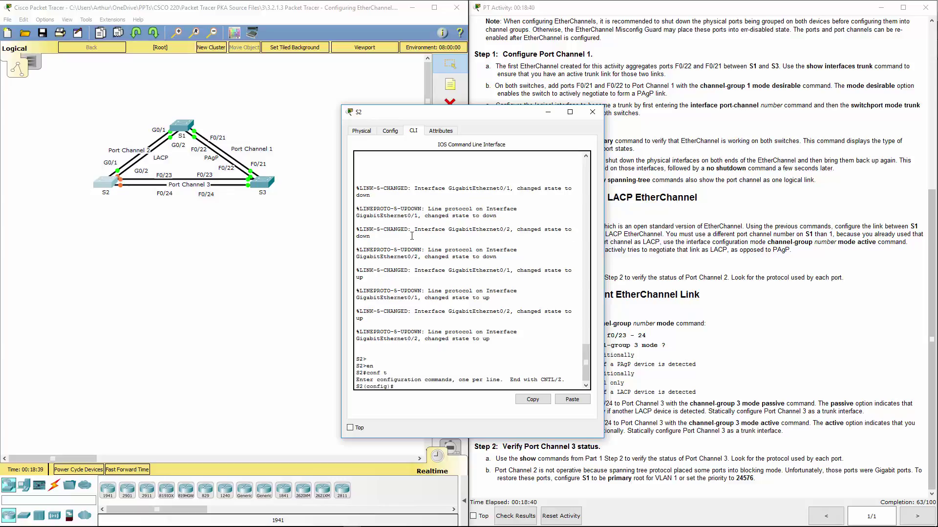
Step: Select the interface range g0/1-2 on S2 and shut down both ports
{"action": "left_click", "coordinate": [883, 240]}
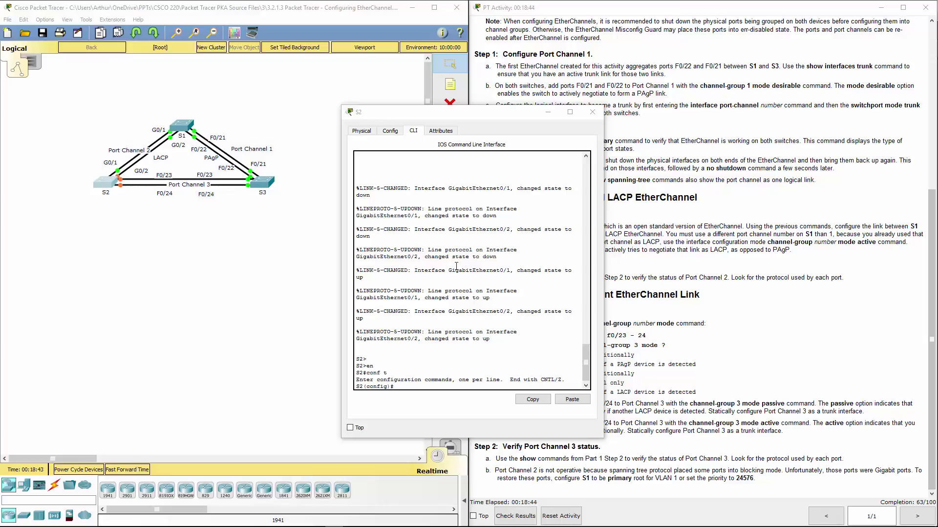
{"action": "left_click", "coordinate": [458, 327]}
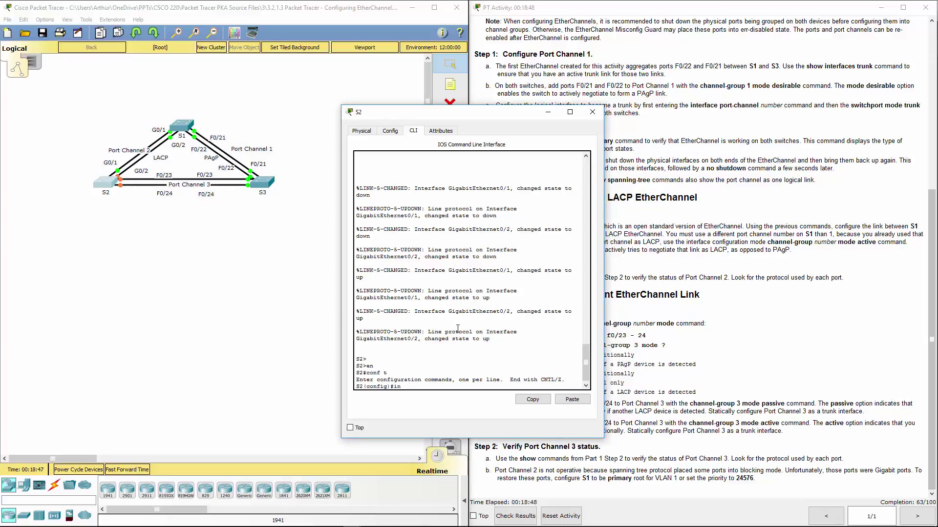
{"action": "type", "text": "g0/1-2"}
{"action": "key", "text": "Return"}
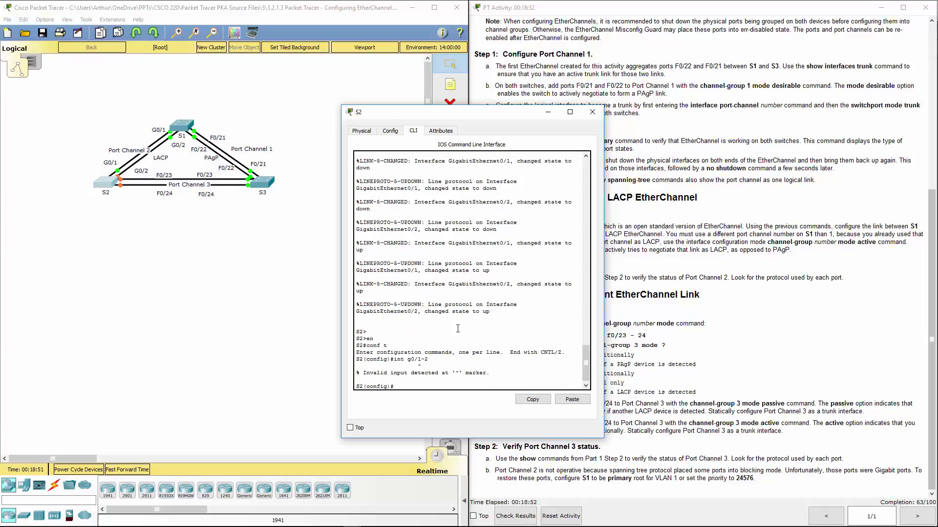
{"action": "key", "text": "Up"}
{"action": "type", "text": "range"}
{"action": "key", "text": "Return"}
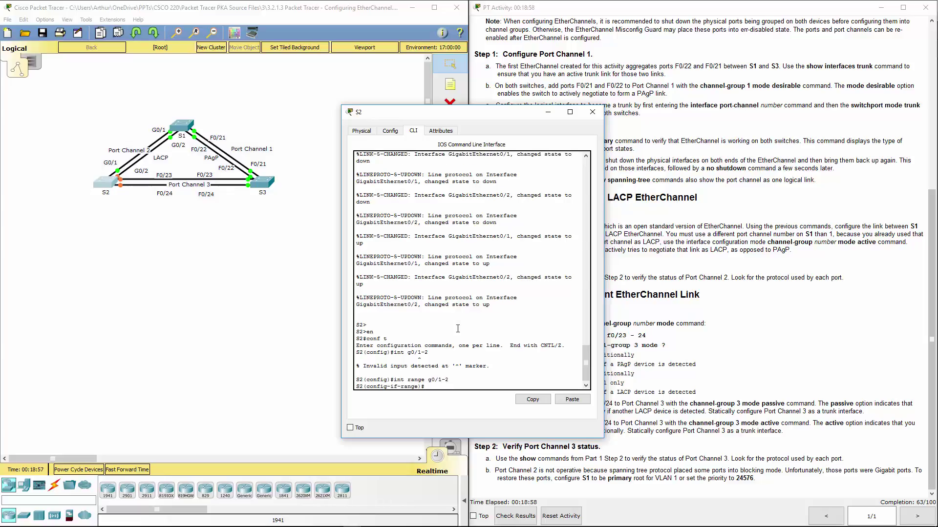
{"action": "type", "text": "sh"}
{"action": "key", "text": "Return"}
{"action": "key", "text": "Return"}
{"action": "key", "text": "Return"}
{"action": "key", "text": "Return"}
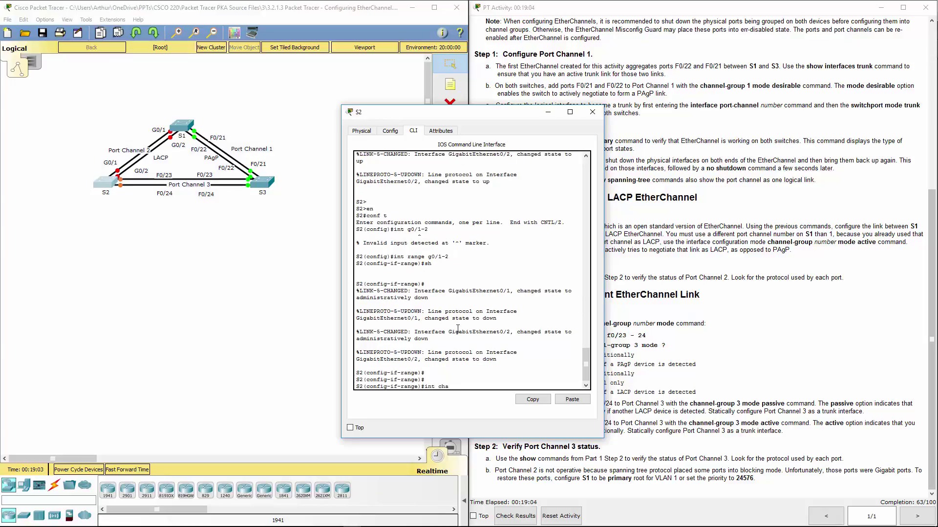
Step: Assign S2's g0/1-2 range to an EtherChannel with channel-group 2 mode active
{"action": "type", "text": "int channel-group 2 mode active"}
{"action": "key", "text": "Return"}
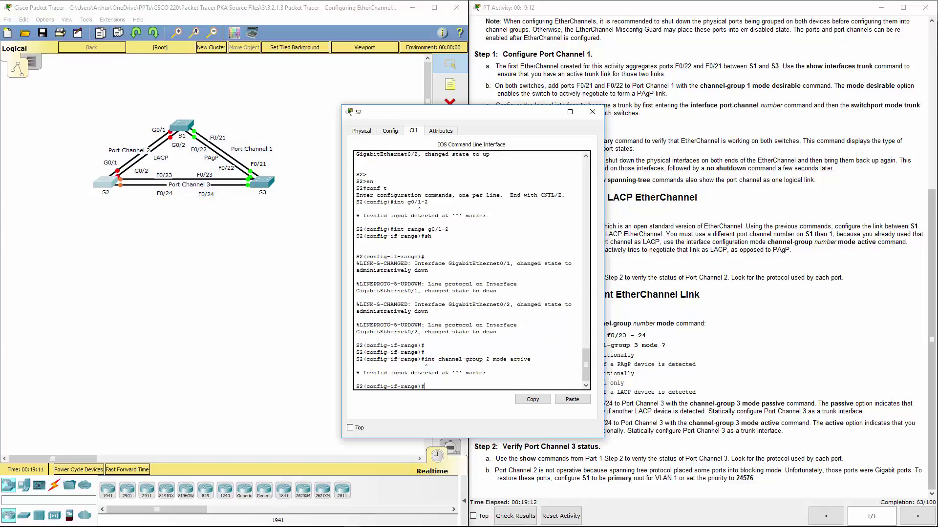
{"action": "key", "text": "Up"}
{"action": "key", "text": "BackSpace"}
{"action": "key", "text": "BackSpace"}
{"action": "key", "text": "BackSpace"}
{"action": "key", "text": "BackSpace"}
{"action": "key", "text": "Return"}
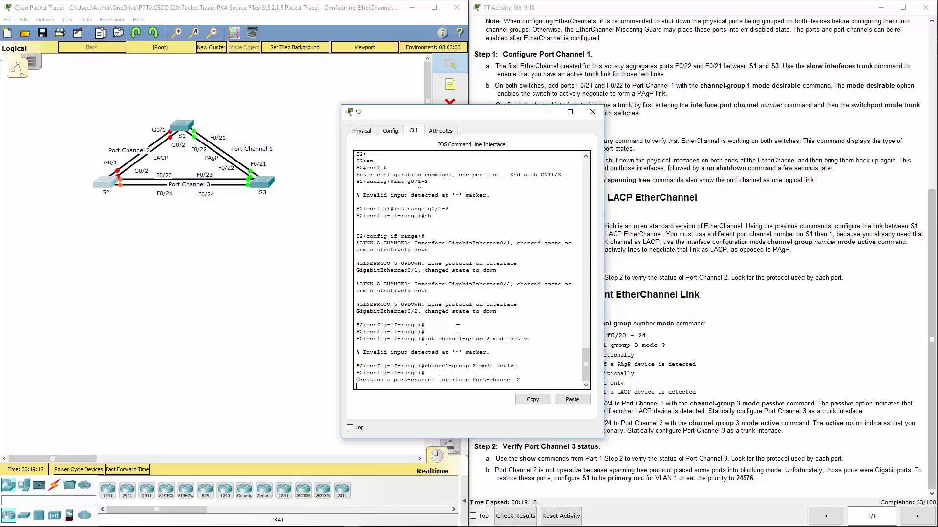
{"action": "key", "text": "Return"}
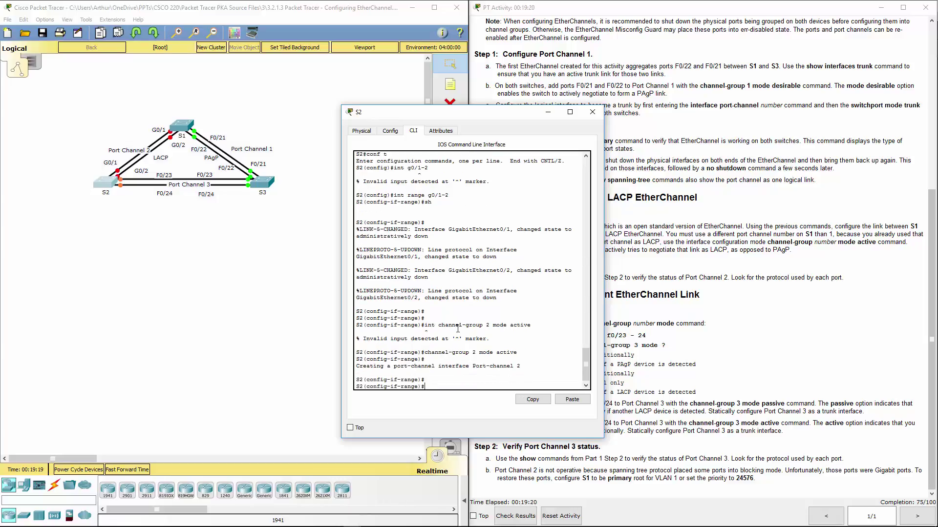
Step: Bring S2's g0/1-2 ports back up with no shu
{"action": "type", "text": "no sh"}
{"action": "key", "text": "Return"}
{"action": "key", "text": "Return"}
{"action": "key", "text": "Return"}
{"action": "key", "text": "Return"}
{"action": "key", "text": "Return"}
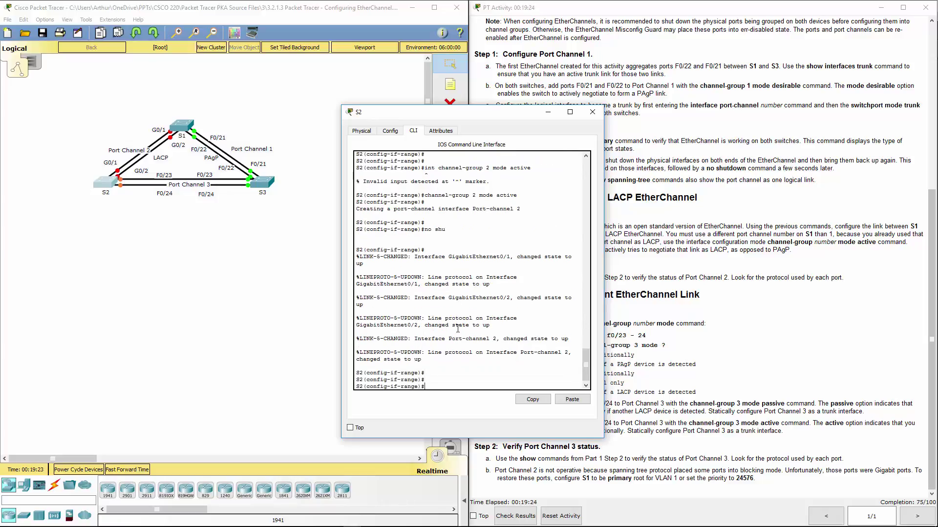
Step: Enter the port-channel 2 interface on S2 and set it to trunk with switchport mode trunk
{"action": "type", "text": "int ch"}
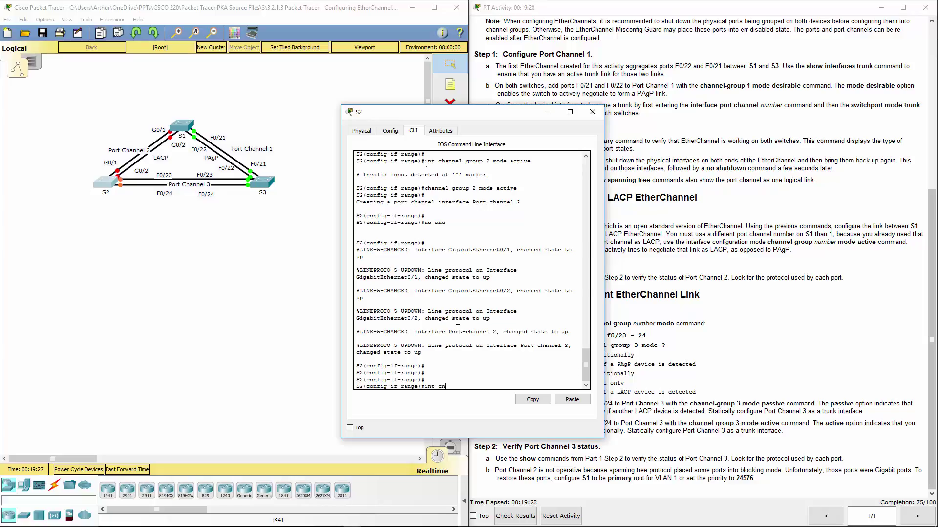
{"action": "key", "text": "BackSpace"}
{"action": "key", "text": "BackSpace"}
{"action": "type", "text": "port-channel 2"}
{"action": "key", "text": "Return"}
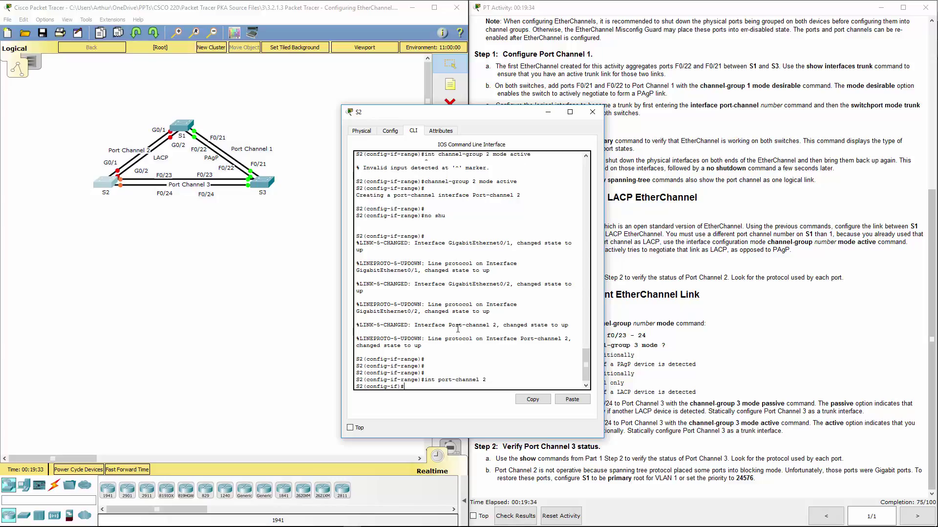
{"action": "type", "text": "sw"}
{"action": "key", "text": "Tab"}
{"action": "type", "text": "mo"}
{"action": "key", "text": "Tab"}
{"action": "type", "text": "tr"}
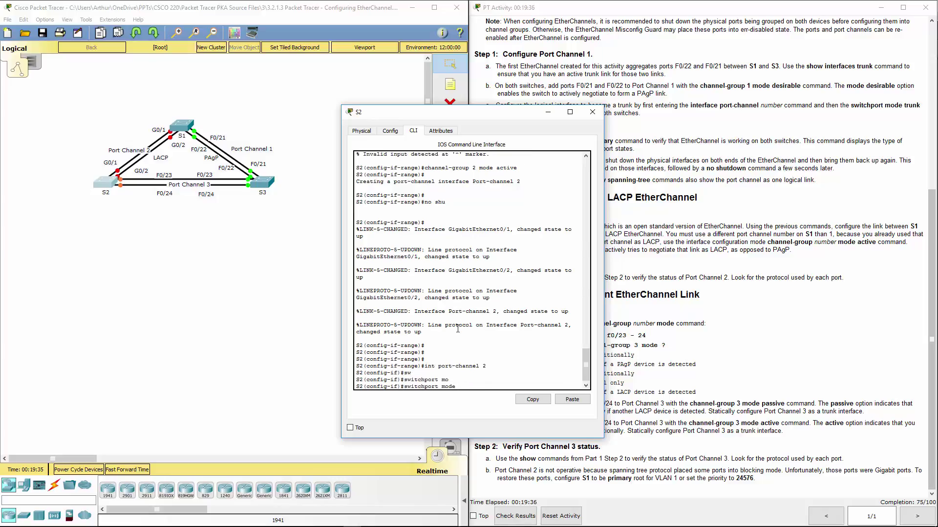
{"action": "key", "text": "Tab"}
{"action": "key", "text": "Return"}
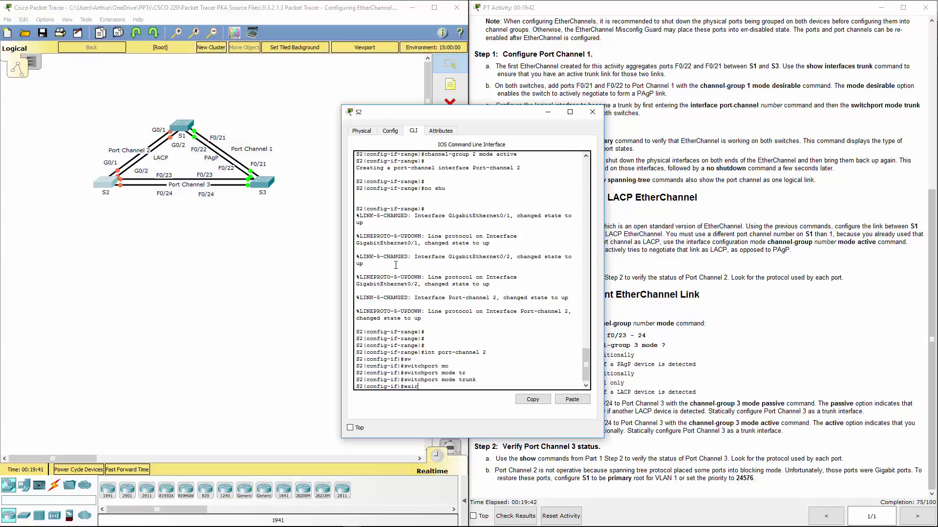
Step: Exit to global configuration on S2 and check Port Channel 2 with do show etherchannel sum
{"action": "type", "text": "exit"}
{"action": "key", "text": "Return"}
{"action": "key", "text": "Return"}
{"action": "key", "text": "Return"}
{"action": "key", "text": "Return"}
{"action": "key", "text": "Return"}
{"action": "key", "text": "Return"}
{"action": "key", "text": "Return"}
{"action": "key", "text": "Return"}
{"action": "key", "text": "Return"}
{"action": "key", "text": "Return"}
{"action": "key", "text": "Return"}
{"action": "key", "text": "Return"}
{"action": "key", "text": "Return"}
{"action": "key", "text": "Return"}
{"action": "key", "text": "Return"}
{"action": "key", "text": "Return"}
{"action": "key", "text": "Return"}
{"action": "key", "text": "Return"}
{"action": "key", "text": "Return"}
{"action": "key", "text": "Return"}
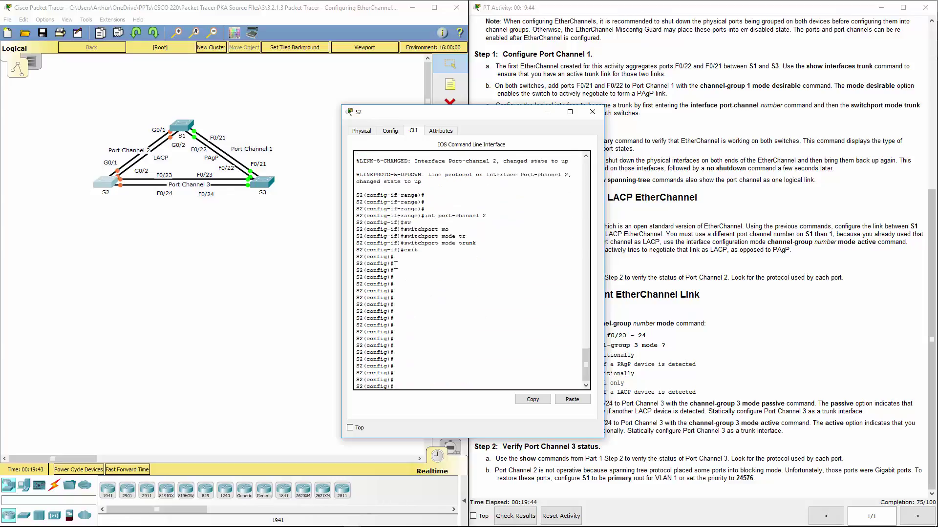
{"action": "type", "text": "s"}
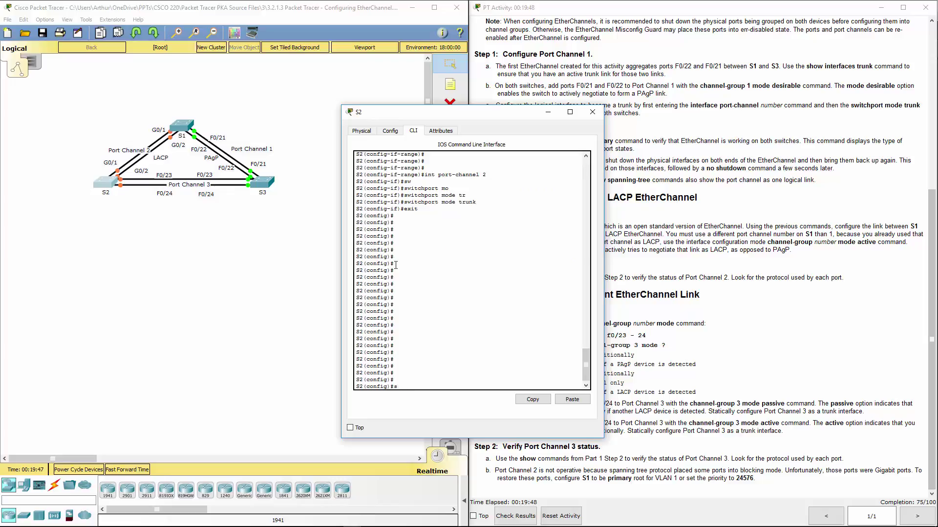
{"action": "type", "text": "howo show etherchannel sum"}
{"action": "key", "text": "Return"}
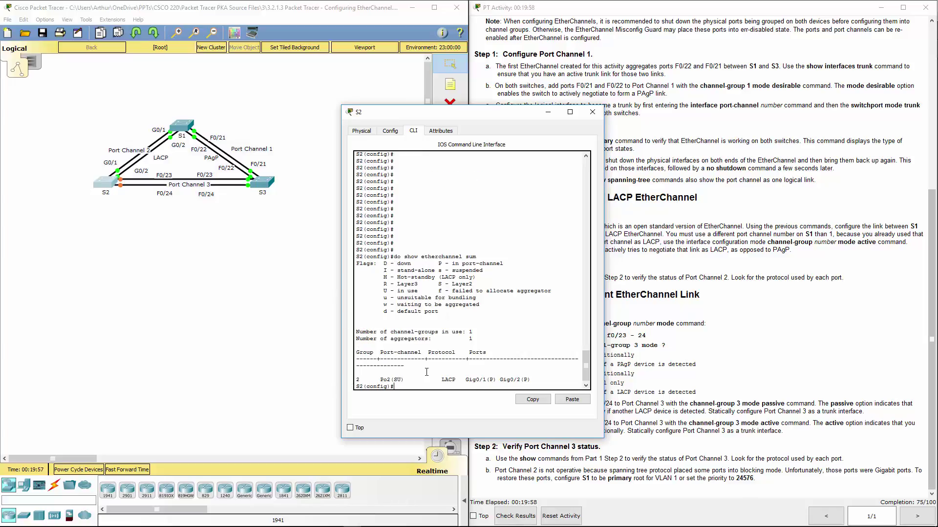
{"action": "left_click", "coordinate": [593, 112]}
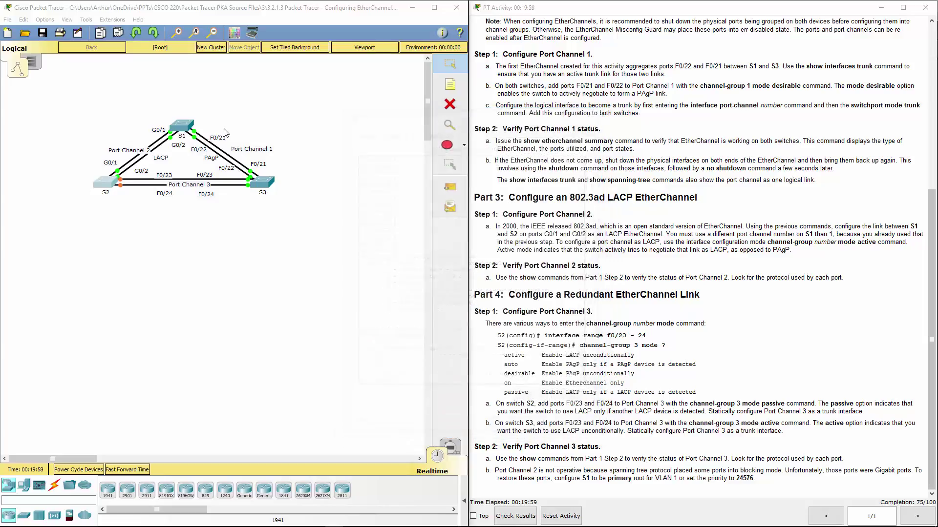
Step: Open switch S1's command line and exit interface configuration to global configuration mode
{"action": "left_click", "coordinate": [181, 133]}
{"action": "key", "text": "Return"}
{"action": "key", "text": "Return"}
{"action": "key", "text": "Return"}
{"action": "key", "text": "Return"}
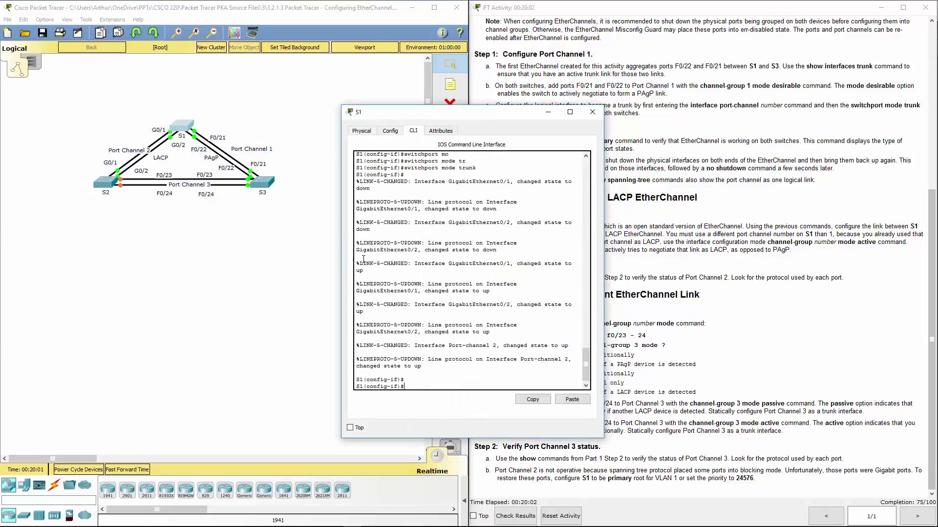
{"action": "type", "text": "xit"}
{"action": "key", "text": "Return"}
{"action": "key", "text": "Return"}
{"action": "key", "text": "Return"}
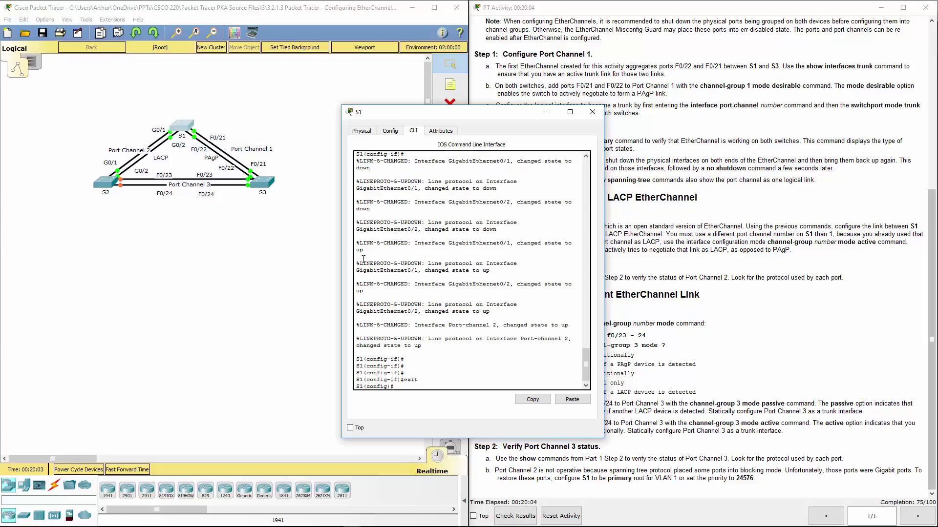
Step: Run do show etherchannel sum on S1 and examine the protocol used by each port channel
{"action": "type", "text": "inter port-channel 2"}
{"action": "key", "text": "Up"}
{"action": "key", "text": "Up"}
{"action": "key", "text": "Up"}
{"action": "key", "text": "Up"}
{"action": "key", "text": "Up"}
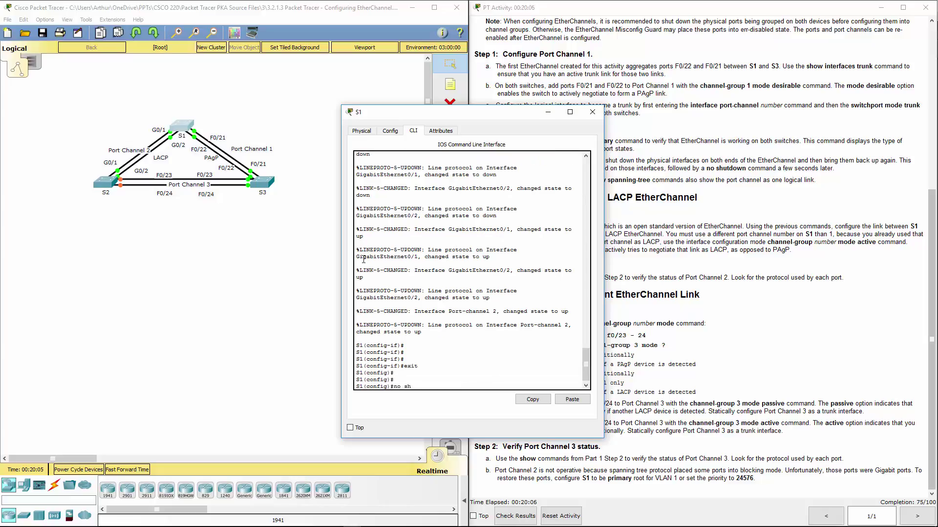
{"action": "key", "text": "Up"}
{"action": "key", "text": "Up"}
{"action": "key", "text": "Up"}
{"action": "key", "text": "Up"}
{"action": "key", "text": "Return"}
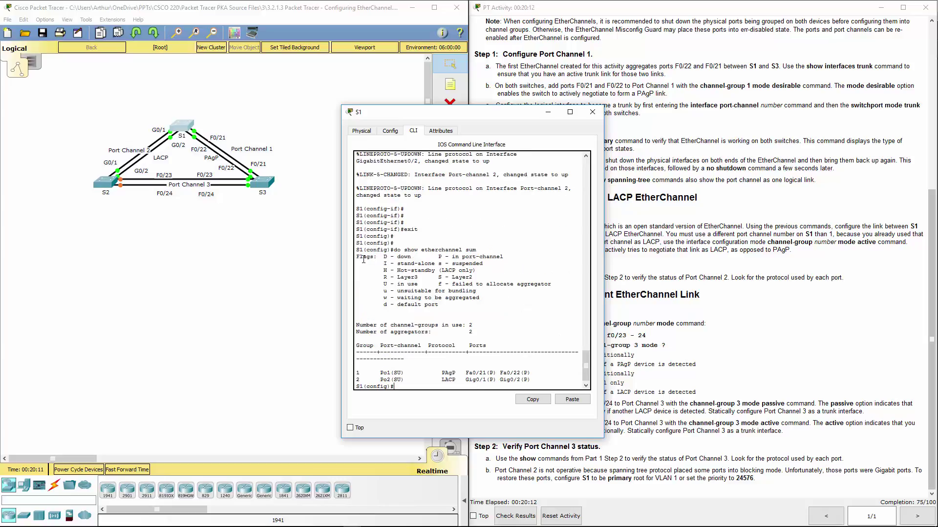
{"action": "double_click", "coordinate": [453, 373]}
{"action": "double_click", "coordinate": [448, 380]}
{"action": "key", "text": "alt+Tab"}
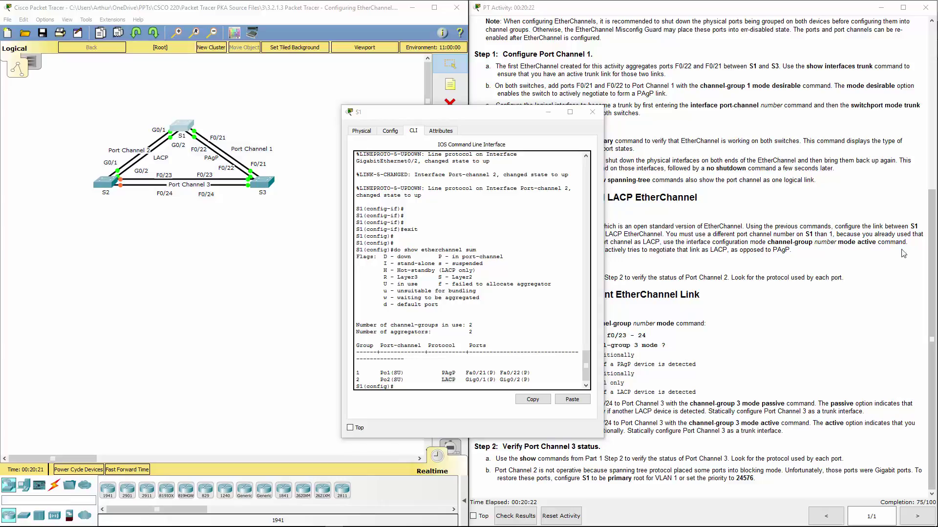
{"action": "left_click", "coordinate": [589, 116]}
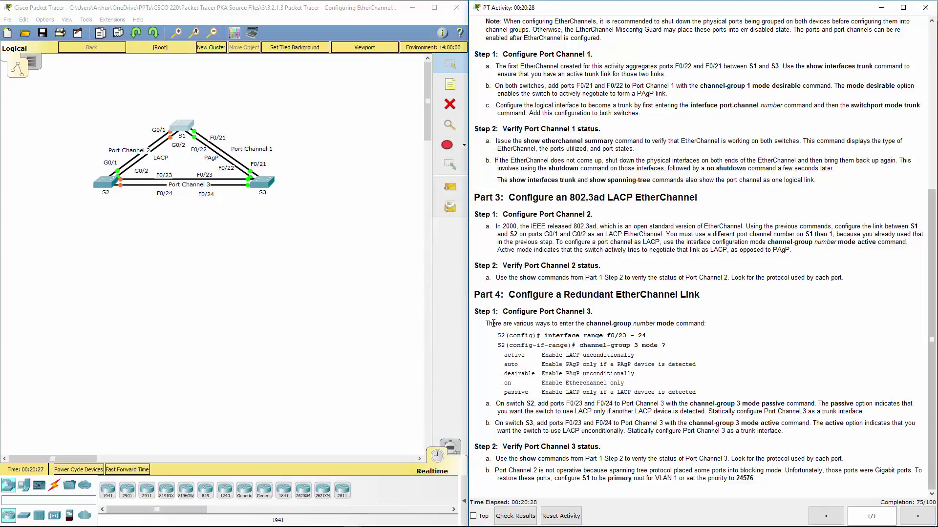
Step: Review the Part 4 channel-group instructions for Port Channel 3 and open switch S2's command line
{"action": "left_click_drag", "start_coordinate": [492, 324], "coordinate": [666, 323]}
{"action": "left_click", "coordinate": [626, 316]}
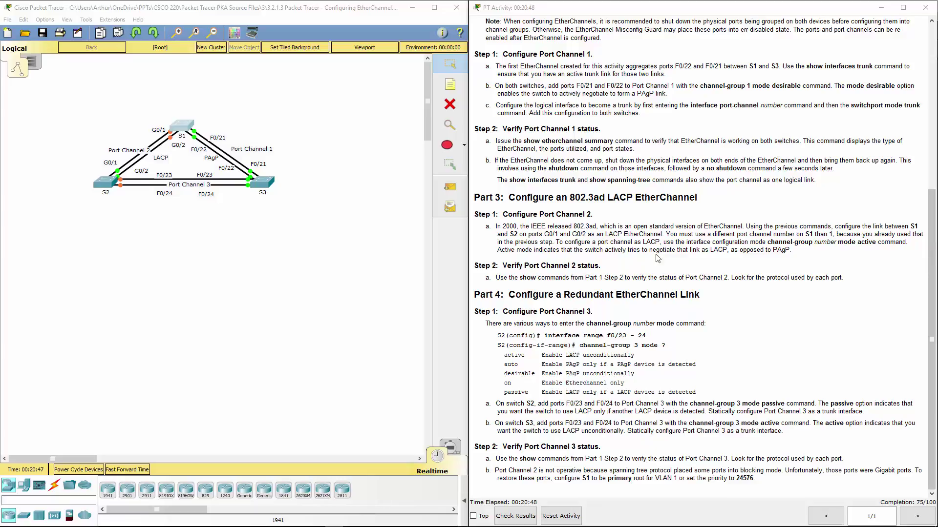
{"action": "left_click", "coordinate": [102, 184]}
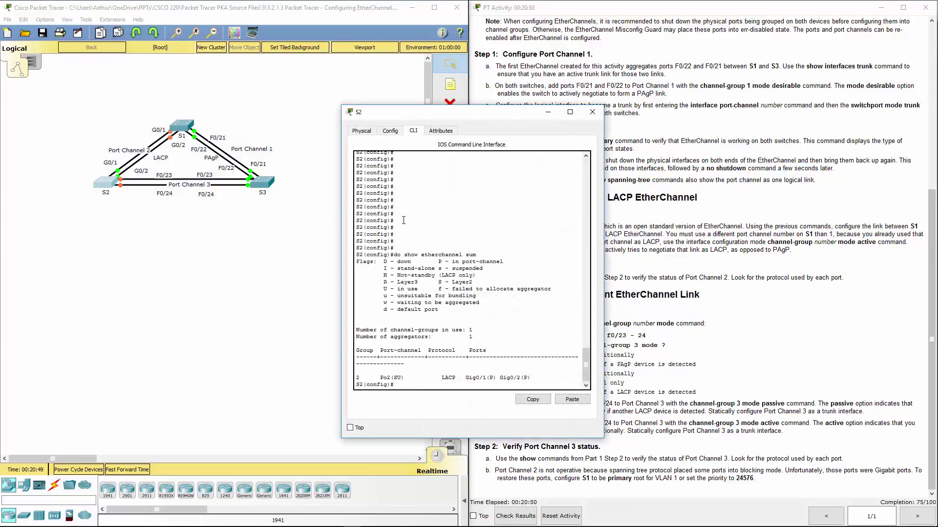
{"action": "key", "text": "Return"}
{"action": "key", "text": "Return"}
{"action": "key", "text": "Return"}
{"action": "key", "text": "Return"}
{"action": "key", "text": "Return"}
{"action": "key", "text": "Return"}
{"action": "key", "text": "Return"}
{"action": "key", "text": "Return"}
{"action": "key", "text": "Return"}
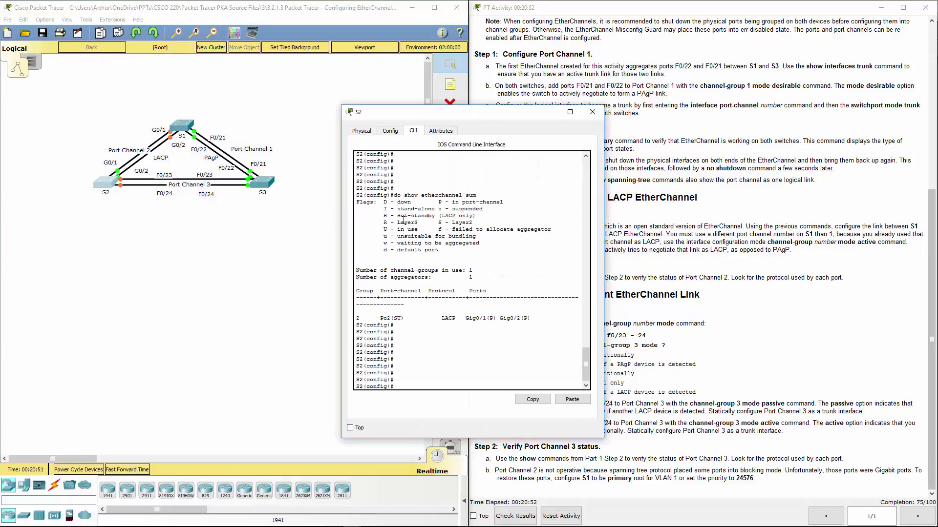
Step: Select the interface range fa0/23-24 on S2 and shut down both ports
{"action": "type", "text": "int"}
{"action": "key", "text": "Tab"}
{"action": "type", "text": "ras"}
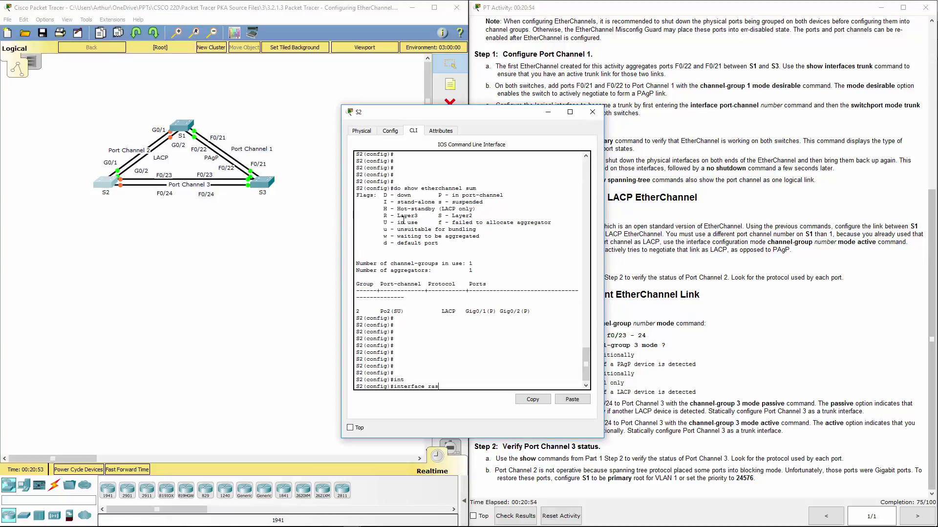
{"action": "type", "text": "n"}
{"action": "key", "text": "Tab"}
{"action": "key", "text": "BackSpace"}
{"action": "type", "text": "n"}
{"action": "key", "text": "Tab"}
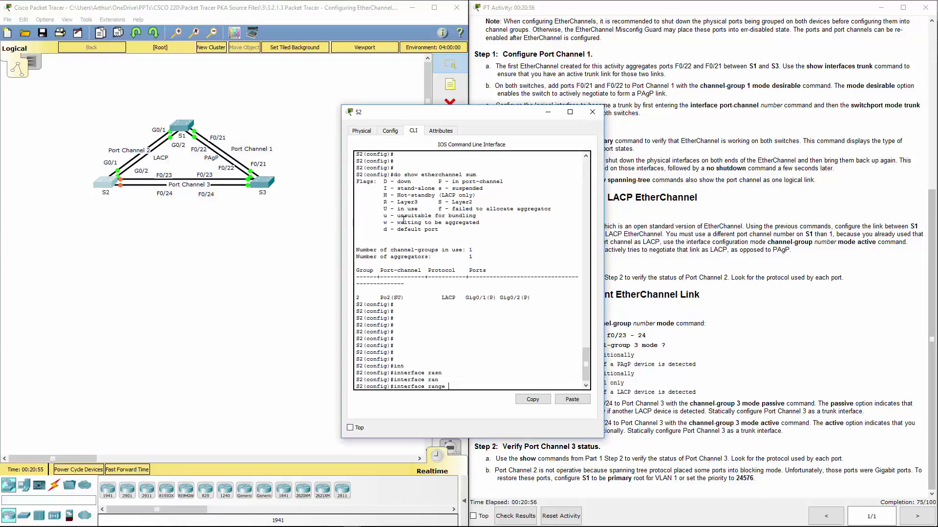
{"action": "type", "text": "fa0/23-24"}
{"action": "key", "text": "Return"}
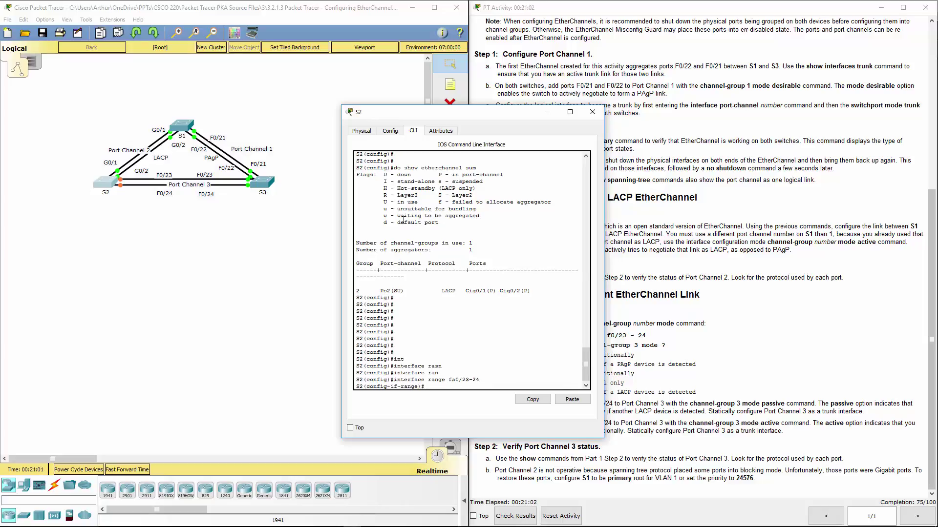
{"action": "type", "text": "sh"}
{"action": "key", "text": "Return"}
{"action": "key", "text": "Return"}
{"action": "key", "text": "Return"}
{"action": "key", "text": "Return"}
{"action": "key", "text": "Return"}
{"action": "key", "text": "Return"}
{"action": "key", "text": "Return"}
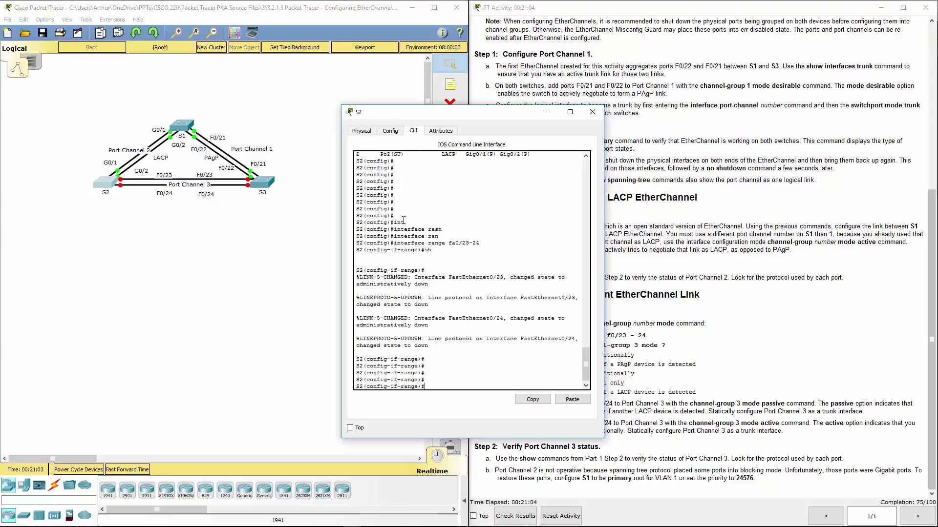
Step: Assign S2's fa0/23-24 range to an EtherChannel with channel-group 3 mode passive
{"action": "type", "text": "channe"}
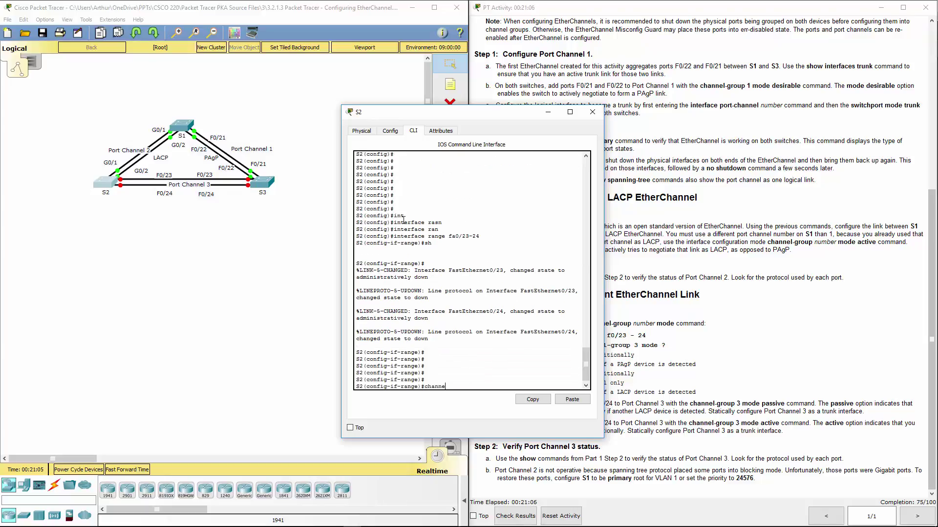
{"action": "type", "text": "l-group 3 mode pass"}
{"action": "key", "text": "Tab"}
{"action": "key", "text": "Return"}
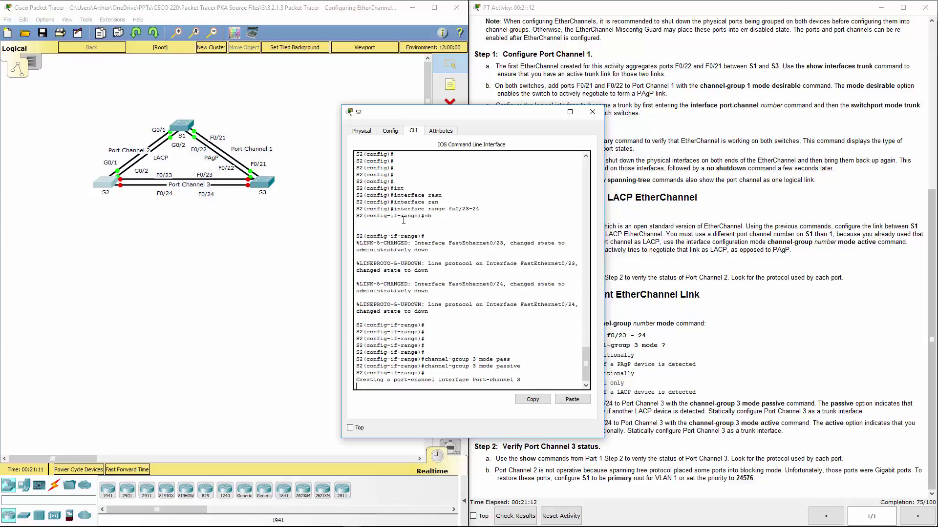
{"action": "key", "text": "Return"}
{"action": "key", "text": "Return"}
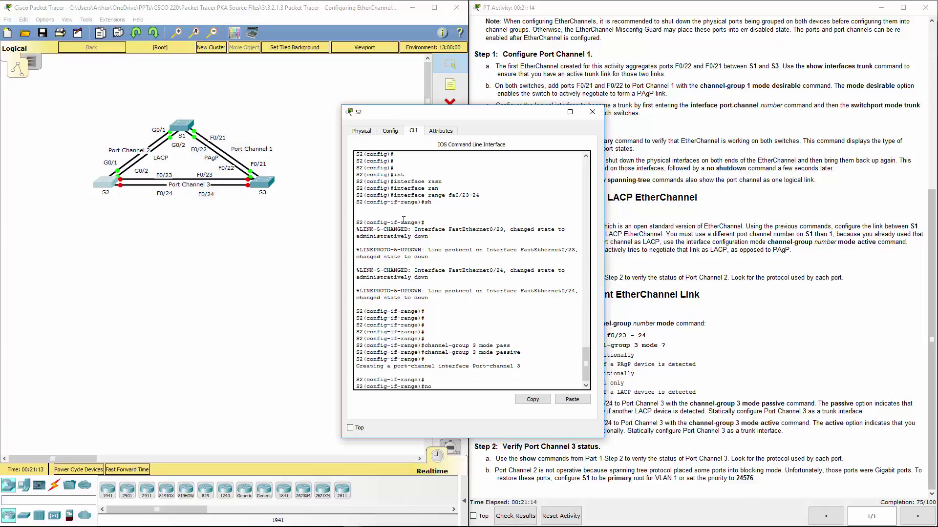
Step: Bring S2's fa0/23-24 ports back up with no sh
{"action": "key", "text": "Return"}
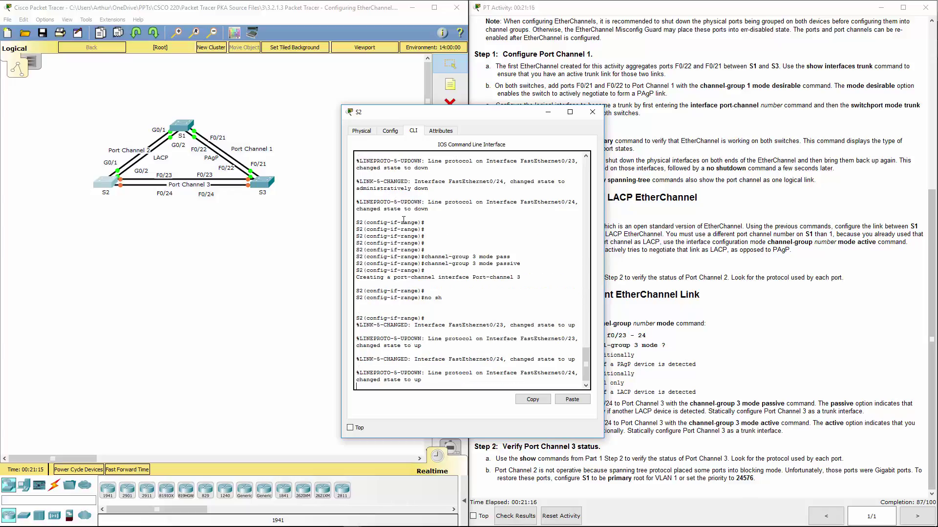
{"action": "key", "text": "Return"}
{"action": "key", "text": "Return"}
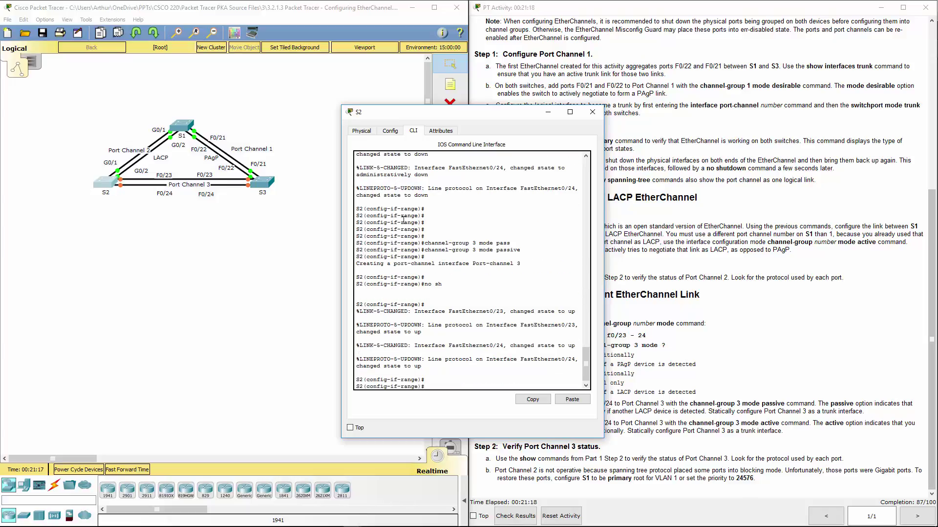
Step: Enter the port-channel 3 interface on S2 and set it to trunk with sw mo tr
{"action": "type", "text": "inte"}
{"action": "type", "text": "r o"}
{"action": "type", "text": "ort-ch"}
{"action": "type", "text": " 3"}
{"action": "key", "text": "Return"}
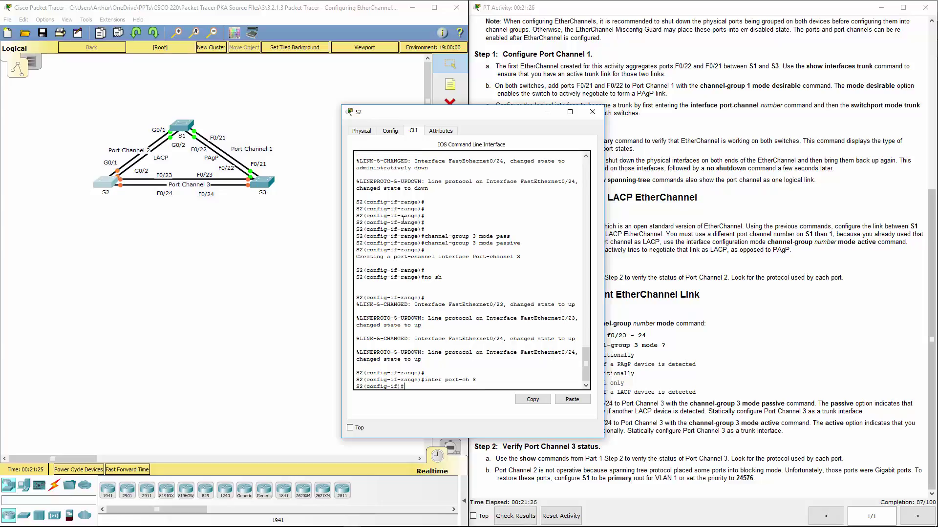
{"action": "type", "text": "sw mo tr"}
{"action": "key", "text": "Return"}
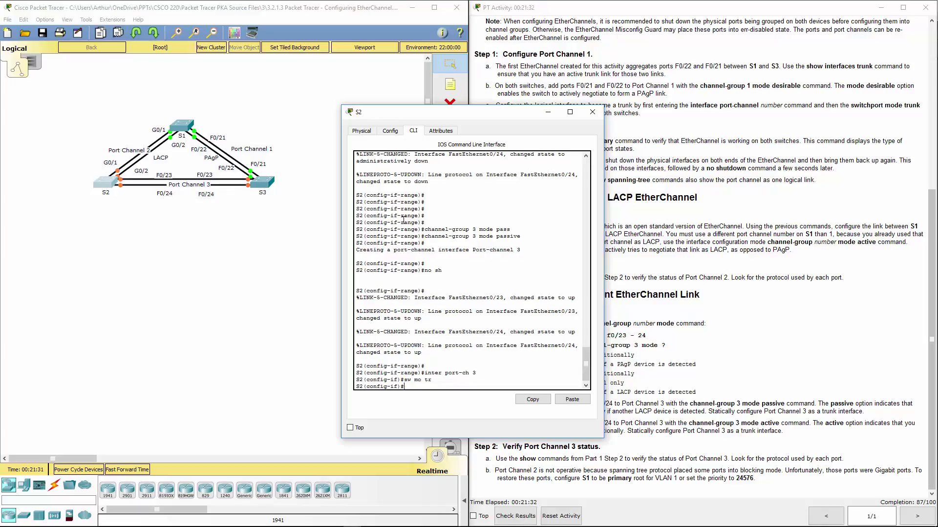
Step: Close S2's window, open switch S3's command line and exit to global configuration mode
{"action": "left_click", "coordinate": [816, 289]}
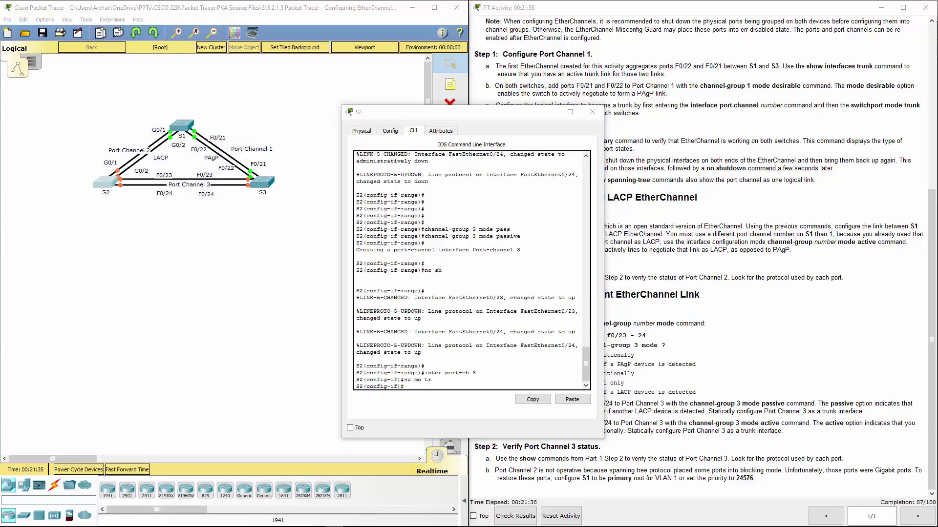
{"action": "left_click_drag", "start_coordinate": [493, 114], "coordinate": [349, 108]}
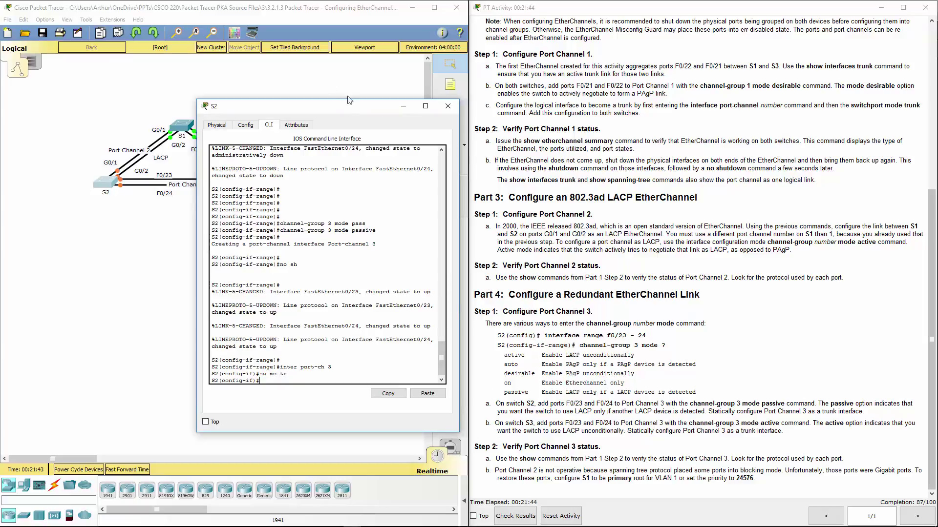
{"action": "left_click", "coordinate": [448, 106]}
{"action": "left_click", "coordinate": [253, 179]}
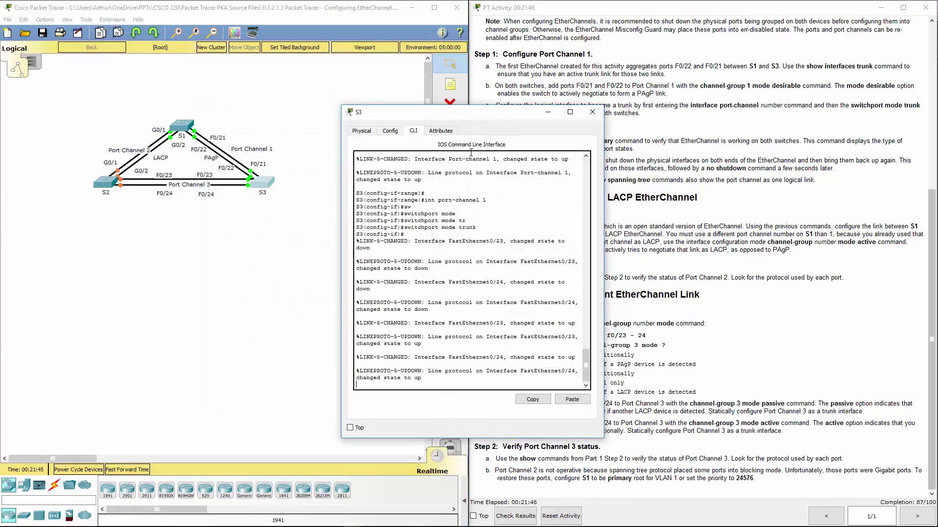
{"action": "key", "text": "Return"}
{"action": "key", "text": "Return"}
{"action": "key", "text": "Return"}
{"action": "key", "text": "Return"}
{"action": "key", "text": "Return"}
{"action": "key", "text": "Return"}
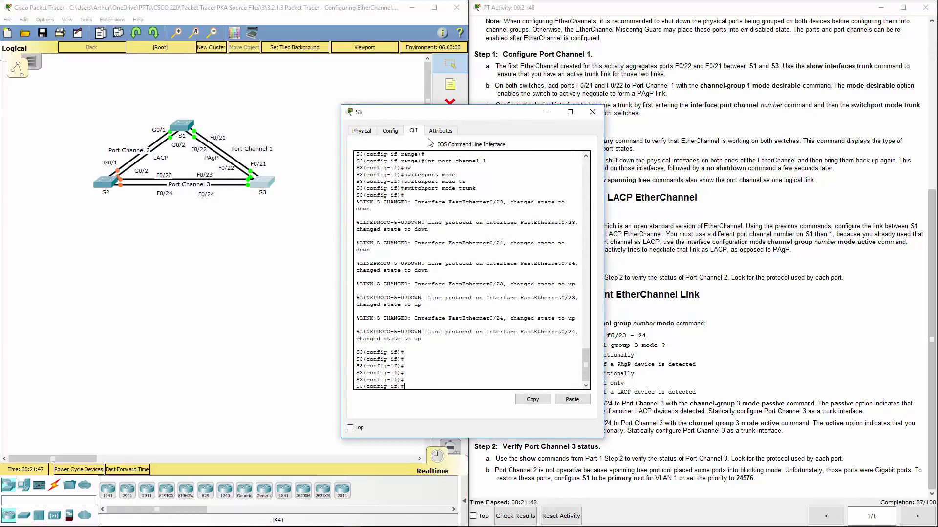
{"action": "type", "text": "exit"}
{"action": "key", "text": "Return"}
{"action": "key", "text": "Return"}
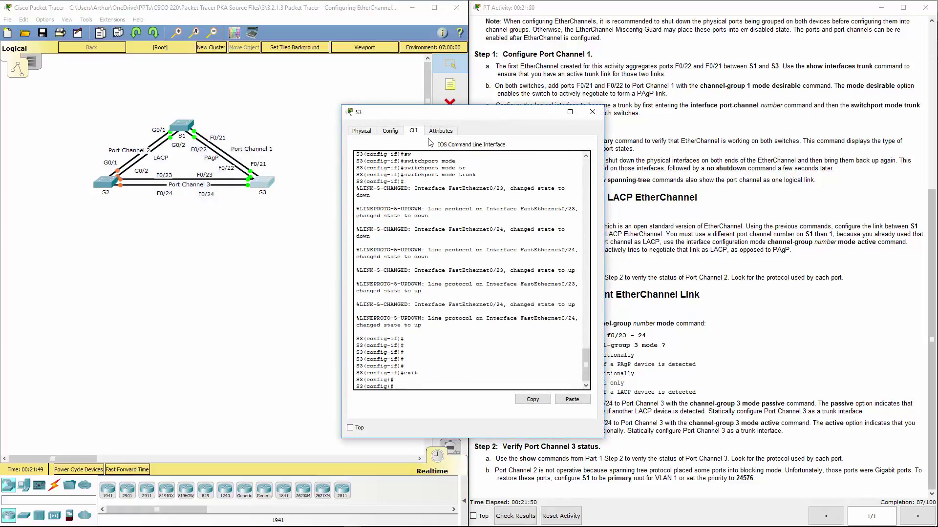
Step: Select the interface range fa0/23-24 on S3 and shut down both ports
{"action": "type", "text": "int rang fa0/23-24"}
{"action": "key", "text": "Return"}
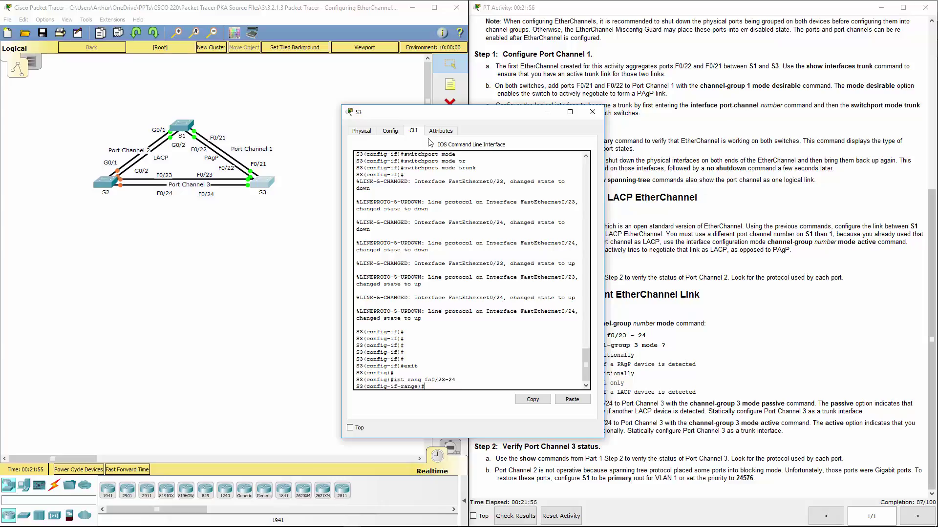
{"action": "type", "text": "sh"}
{"action": "key", "text": "Return"}
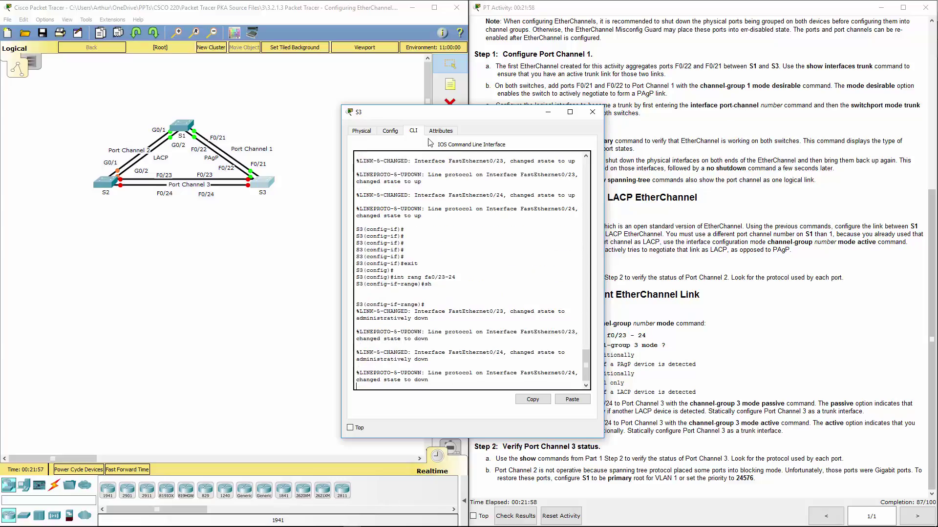
Step: Add S3's fa0/23-24 ports to EtherChannel 3 with channel-group 3 mode active
{"action": "key", "text": "Return"}
{"action": "key", "text": "Return"}
{"action": "key", "text": "Return"}
{"action": "key", "text": "Return"}
{"action": "type", "text": "chan"}
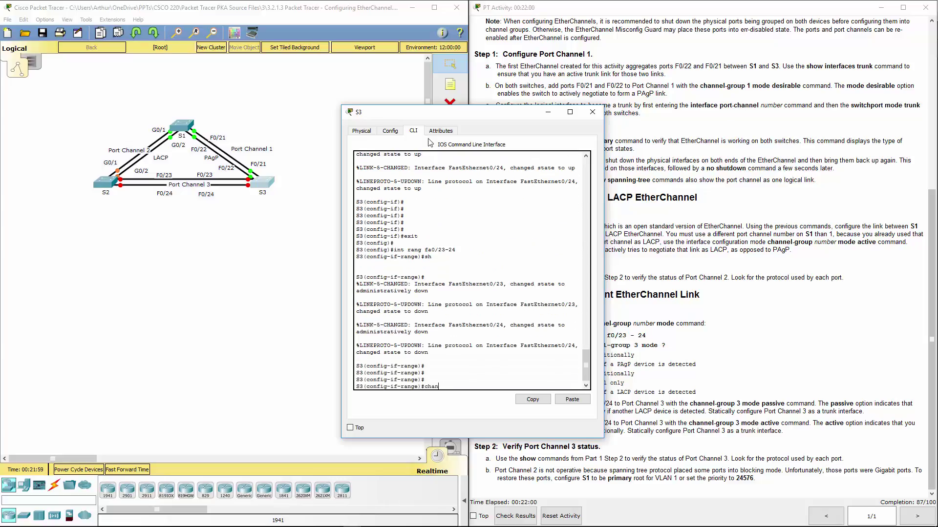
{"action": "type", "text": "nel-group 3 mode act"}
{"action": "key", "text": "Tab"}
{"action": "key", "text": "Return"}
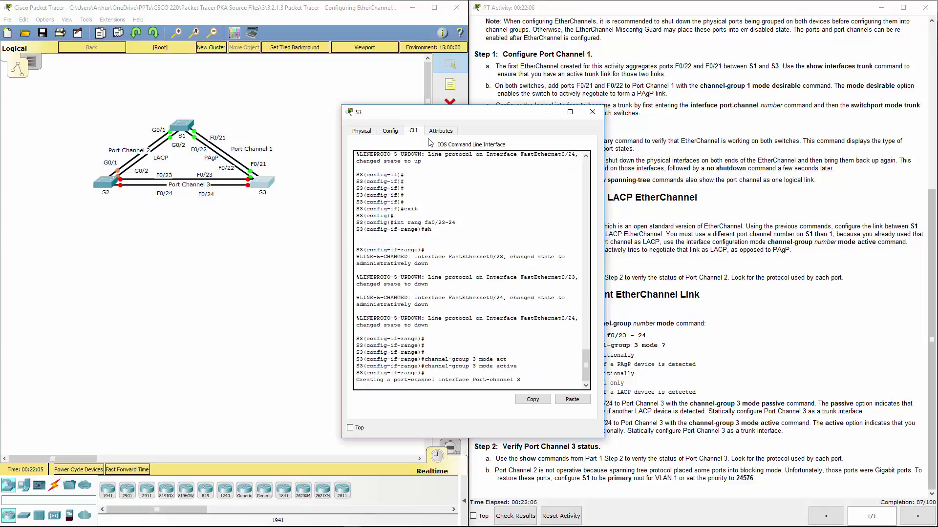
Step: Bring S3's fa0/23-24 ports back up with no sh
{"action": "key", "text": "Return"}
{"action": "key", "text": "Return"}
{"action": "type", "text": "no"}
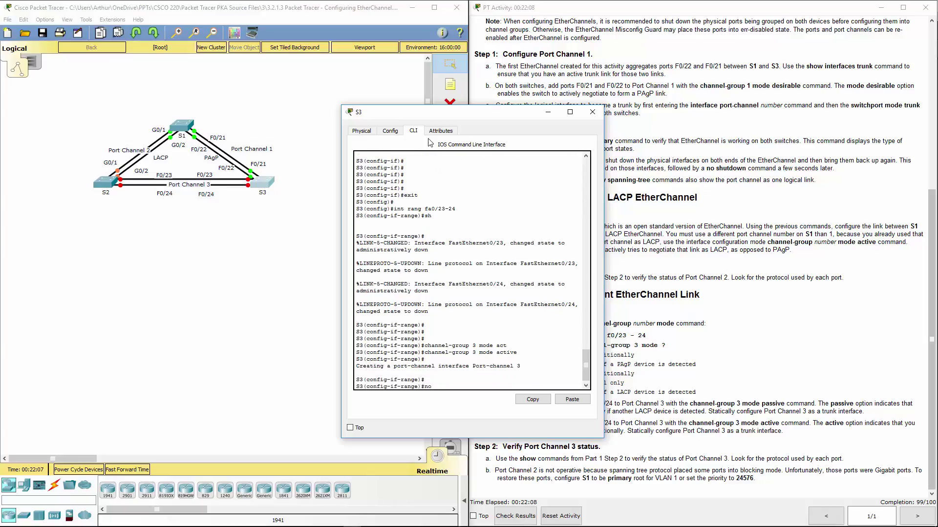
{"action": "type", "text": " sh"}
{"action": "key", "text": "Return"}
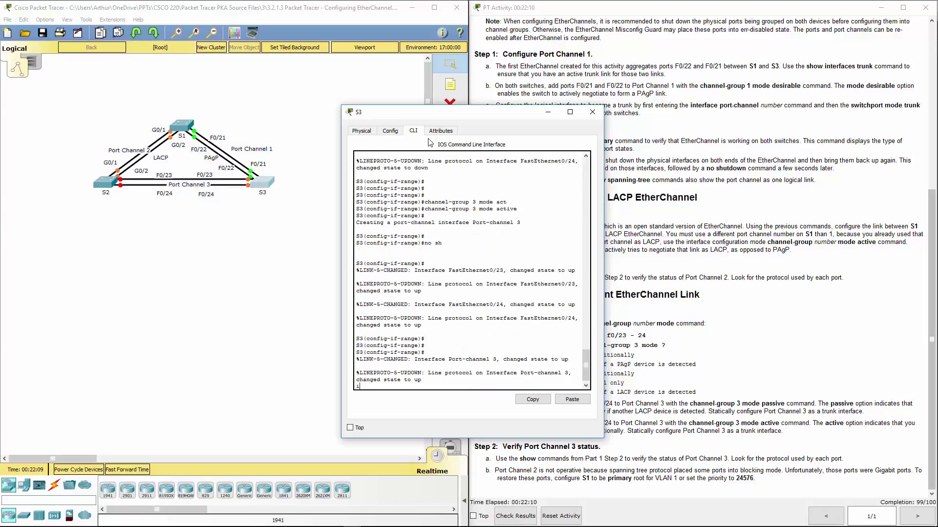
Step: Enter interface configuration for port-channel 3 on S3 with int port-channel 3
{"action": "type", "text": "int port-grou"}
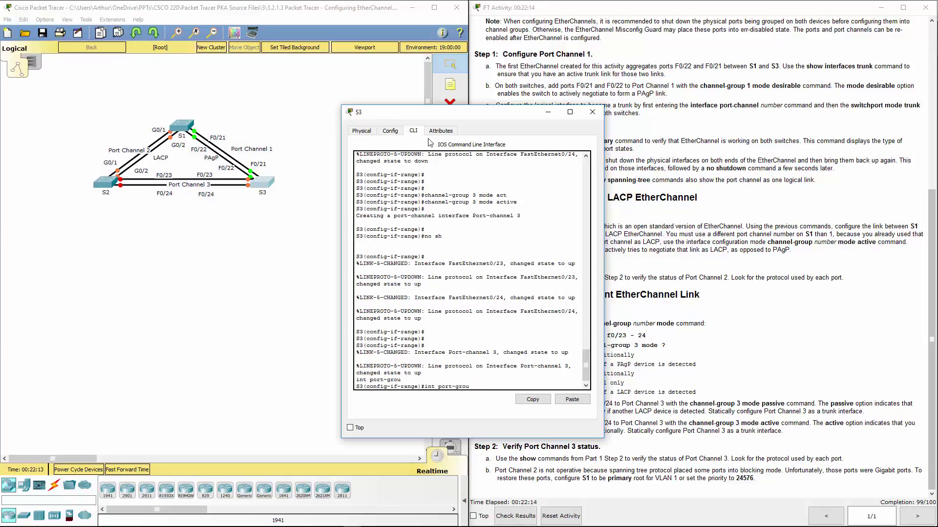
{"action": "key", "text": "BackSpace"}
{"action": "key", "text": "BackSpace"}
{"action": "key", "text": "BackSpace"}
{"action": "key", "text": "BackSpace"}
{"action": "type", "text": "ch"}
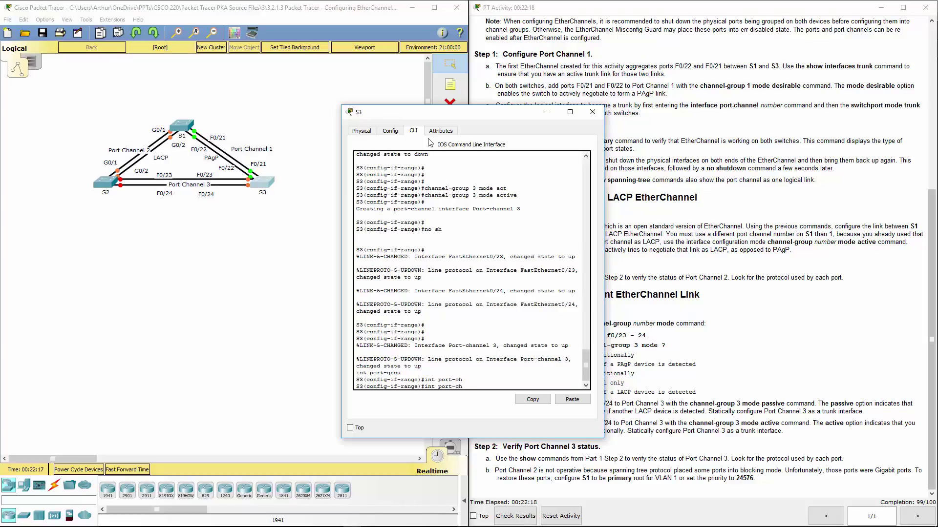
{"action": "type", "text": "annel 3"}
{"action": "key", "text": "Return"}
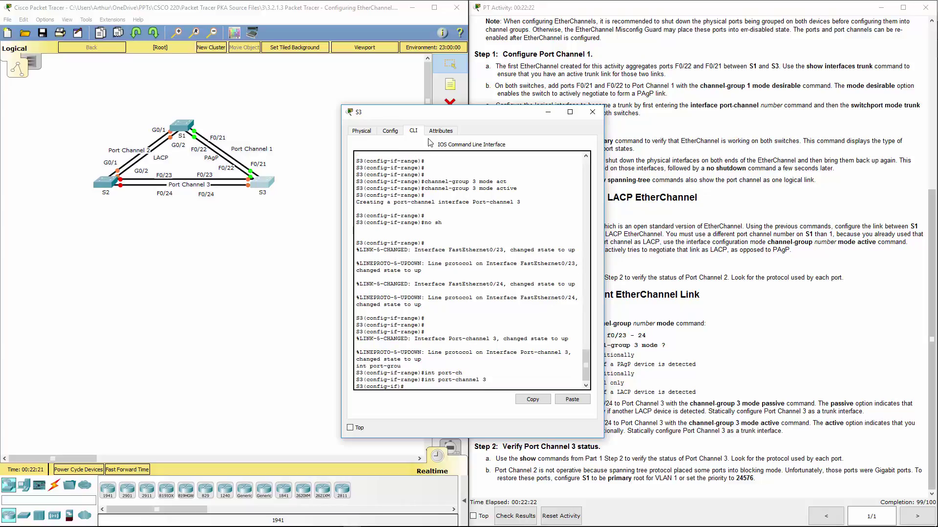
Step: Set S3's port-channel 3 to trunk mode with sw mo tr and close the S3 window
{"action": "key", "text": "Return"}
{"action": "key", "text": "Return"}
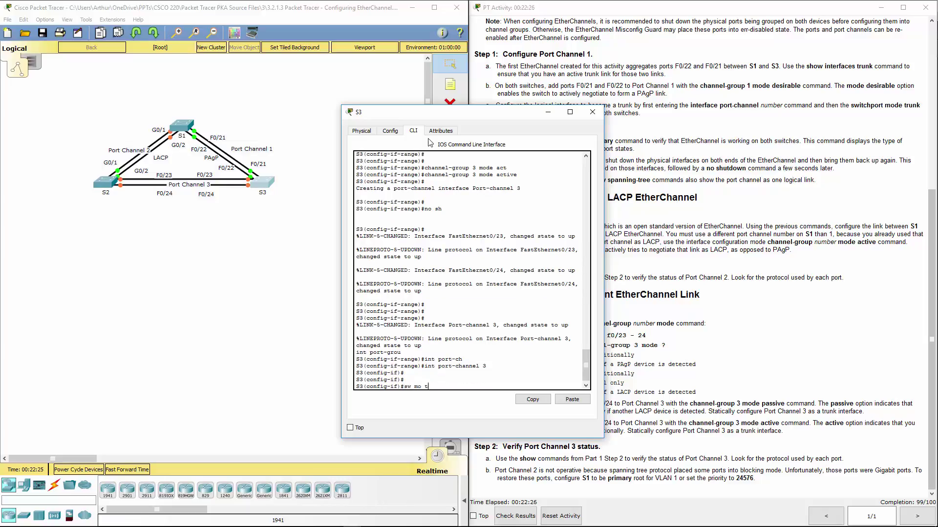
{"action": "type", "text": "sw mo tr"}
{"action": "key", "text": "Return"}
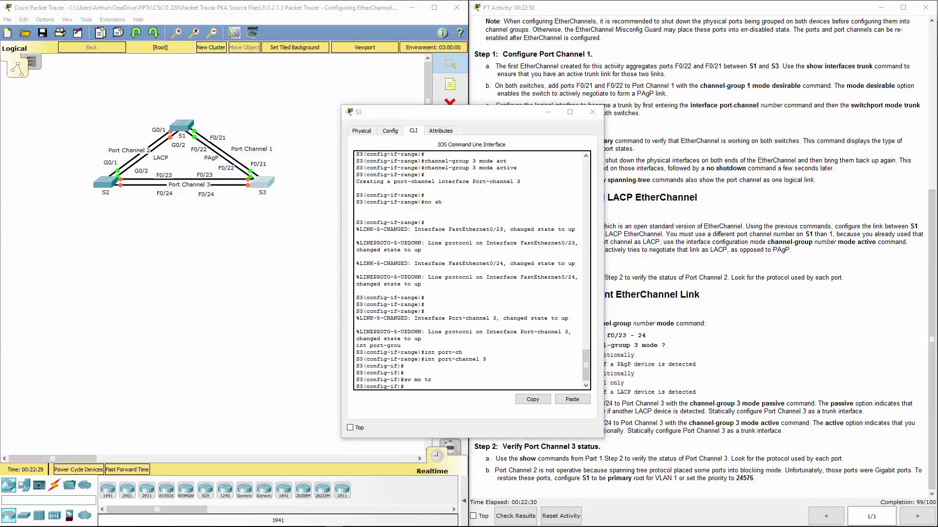
{"action": "left_click", "coordinate": [593, 111]}
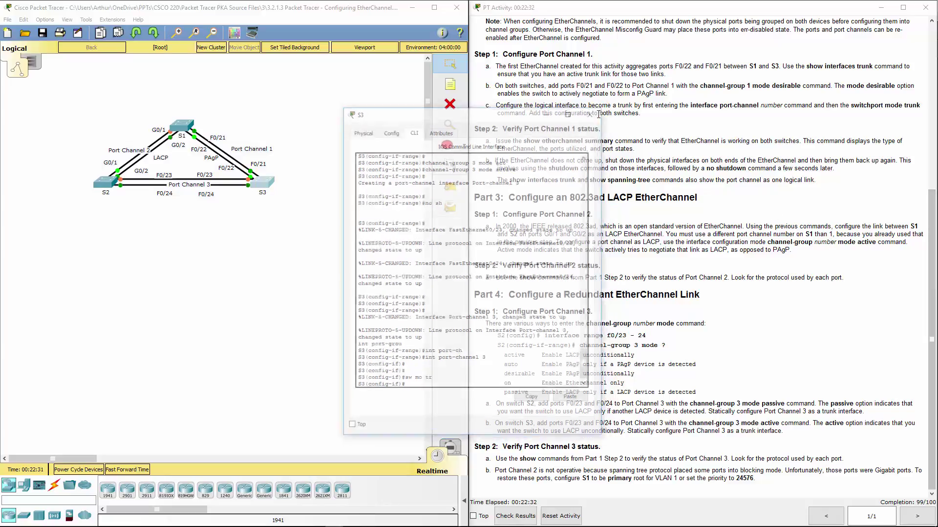
Step: Read the Part 4 instructions on the Port Channel 3 trunk and on restoring Port Channel 2 through S1's root role
{"action": "left_click", "coordinate": [582, 410]}
{"action": "left_click_drag", "start_coordinate": [576, 431], "coordinate": [718, 430]}
{"action": "key", "text": "alt+Tab"}
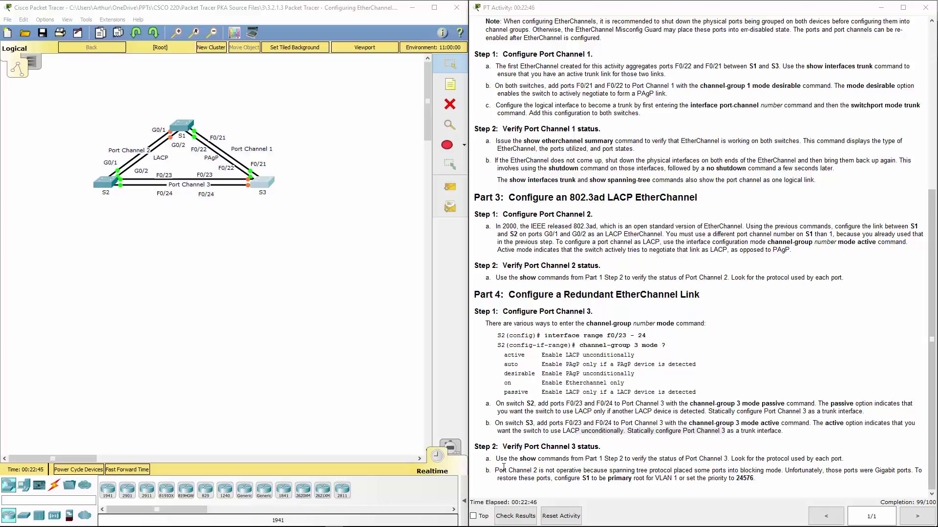
{"action": "left_click_drag", "start_coordinate": [502, 470], "coordinate": [535, 470]}
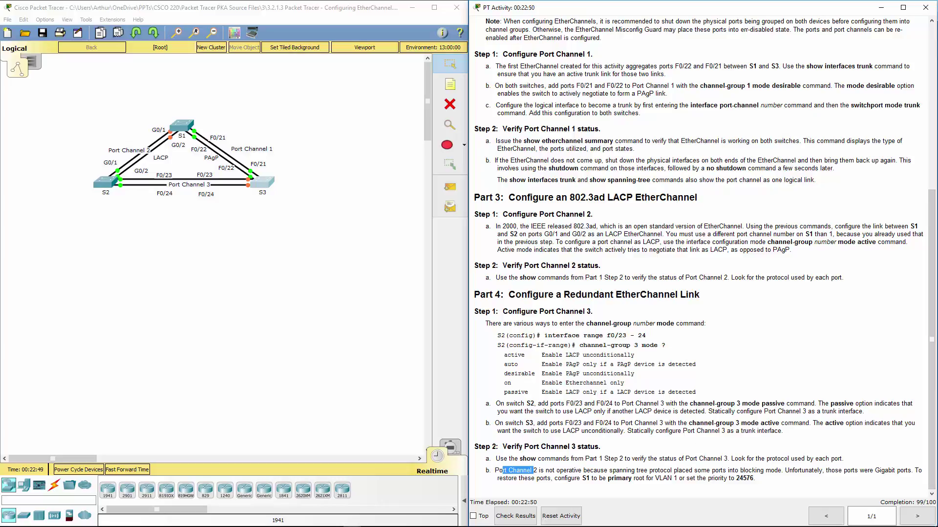
{"action": "key", "text": "alt+Tab"}
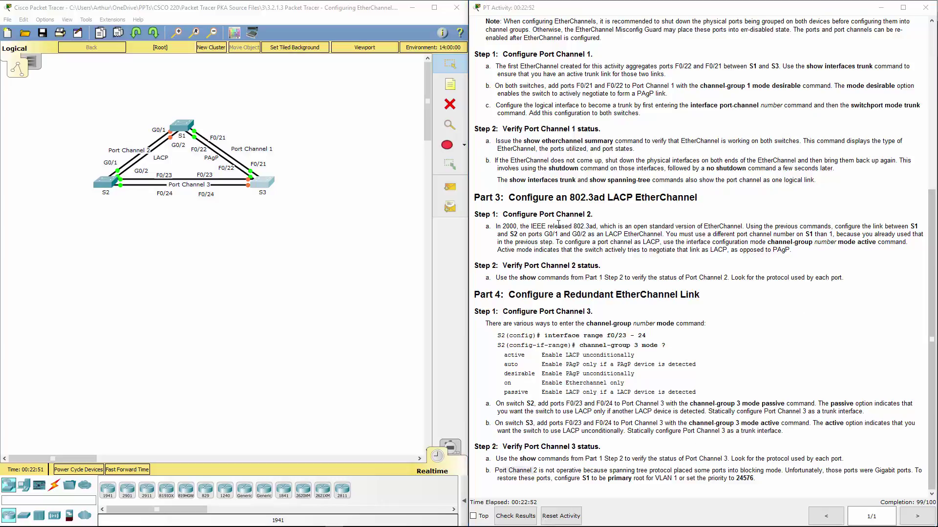
Step: Make S1 the primary root for VLAN 1 with spanning-tree vlan 1 root primary, then close its window
{"action": "left_click", "coordinate": [190, 126]}
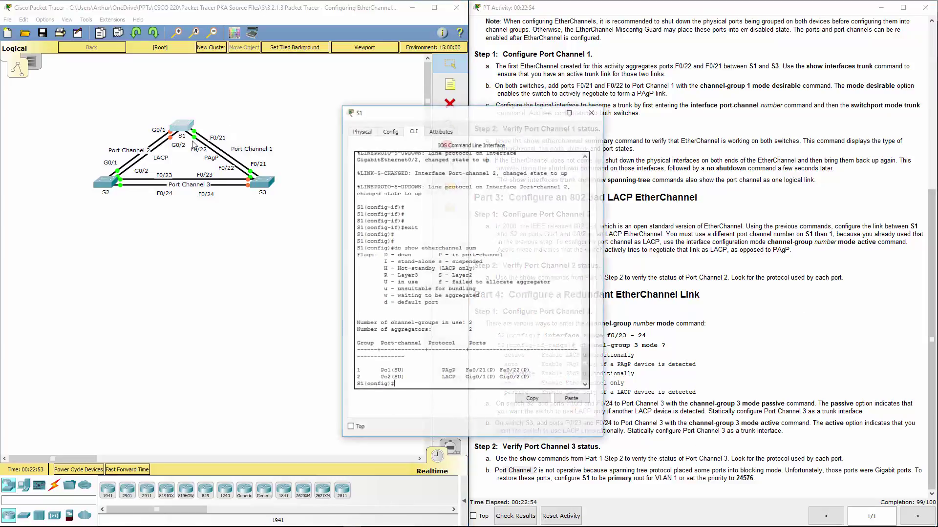
{"action": "key", "text": "Return"}
{"action": "key", "text": "Return"}
{"action": "key", "text": "Return"}
{"action": "key", "text": "Return"}
{"action": "key", "text": "Return"}
{"action": "key", "text": "Return"}
{"action": "key", "text": "Return"}
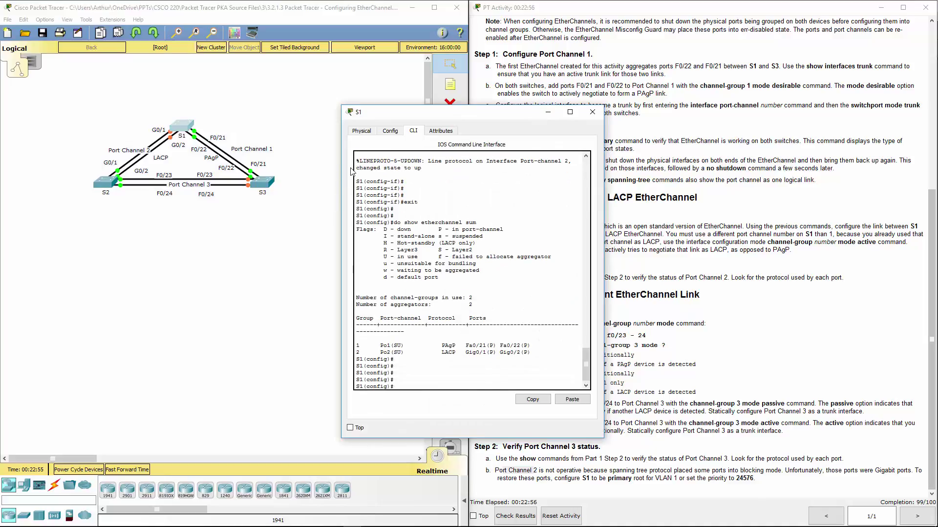
{"action": "type", "text": "sp"}
{"action": "key", "text": "Tab"}
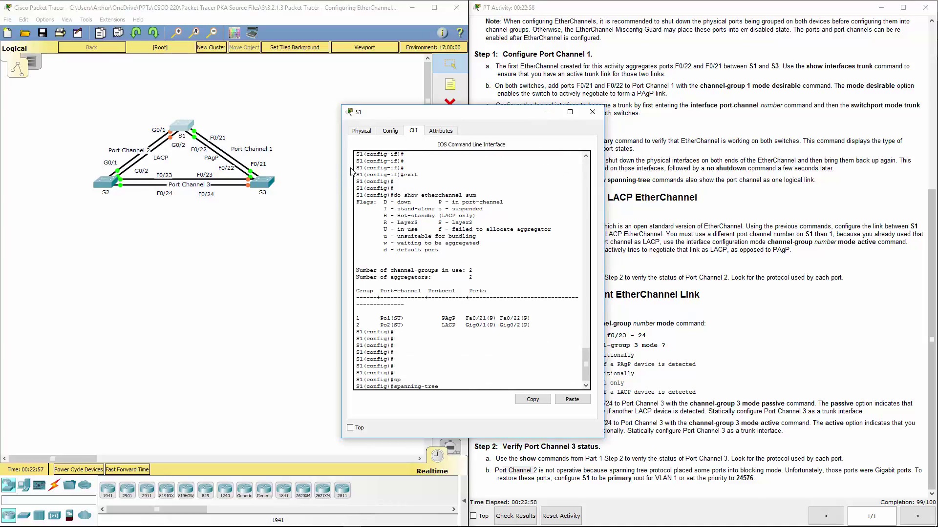
{"action": "type", "text": "vlan 1 root prim"}
{"action": "key", "text": "Tab"}
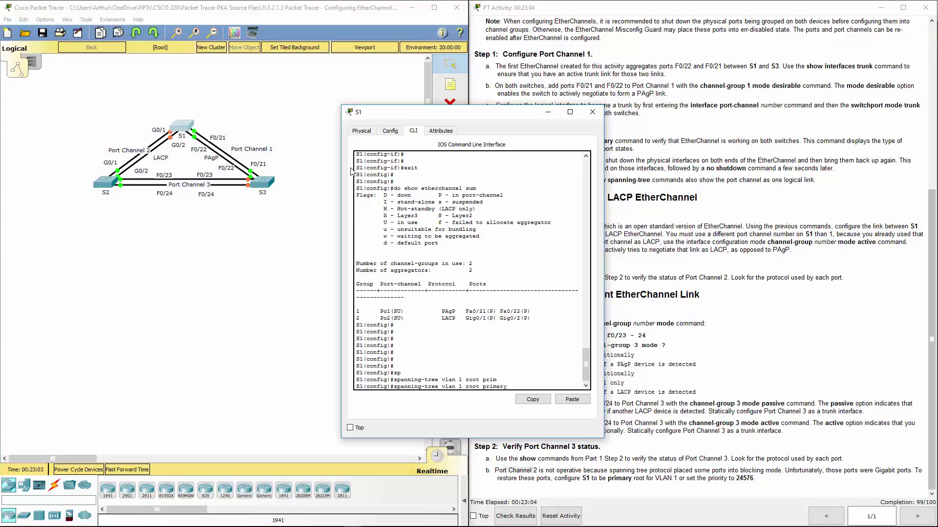
{"action": "key", "text": "Return"}
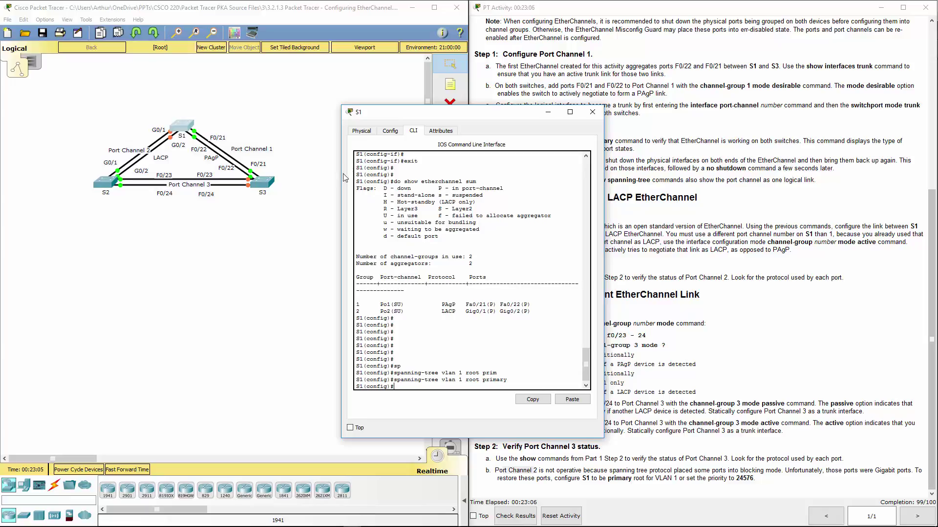
{"action": "left_click", "coordinate": [593, 111]}
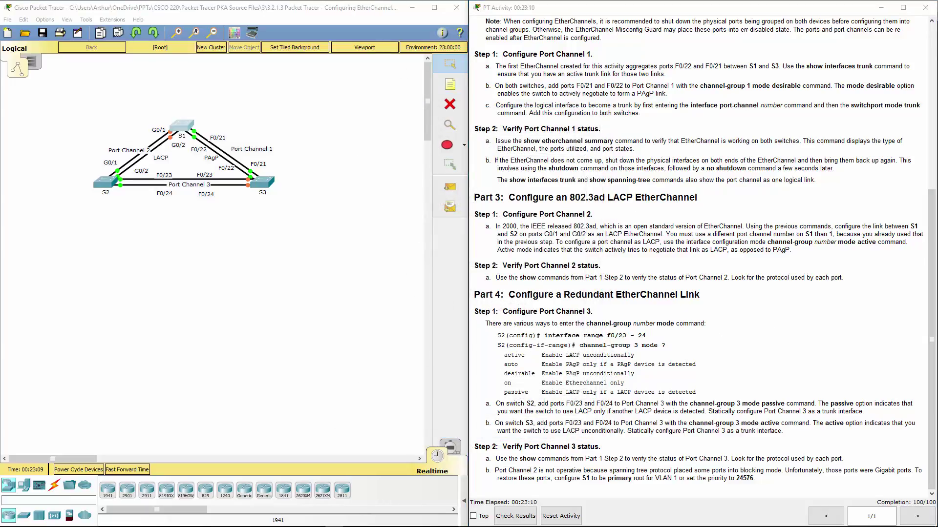
{"action": "left_click", "coordinate": [260, 240]}
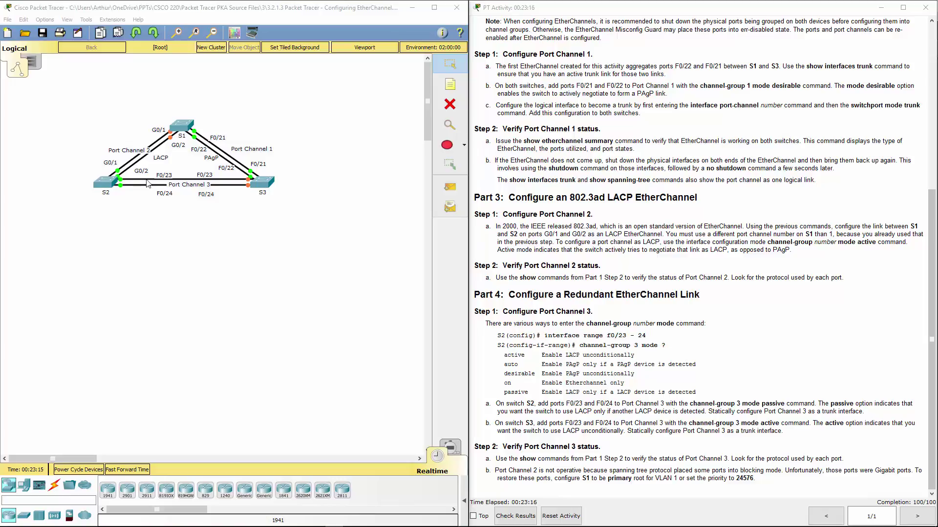
Step: Open switch S2's command line and exit to global configuration mode
{"action": "left_click", "coordinate": [106, 193]}
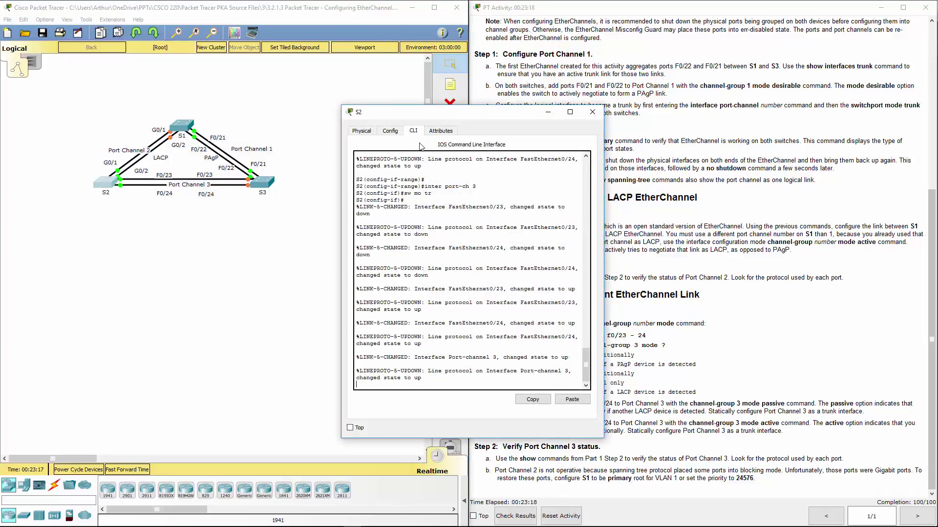
{"action": "key", "text": "Return"}
{"action": "key", "text": "Return"}
{"action": "key", "text": "Return"}
{"action": "key", "text": "Return"}
{"action": "type", "text": "exit"}
{"action": "key", "text": "Return"}
{"action": "key", "text": "Return"}
{"action": "key", "text": "Return"}
{"action": "key", "text": "Return"}
{"action": "key", "text": "Return"}
{"action": "key", "text": "Return"}
{"action": "key", "text": "Return"}
{"action": "key", "text": "Return"}
{"action": "key", "text": "Return"}
{"action": "key", "text": "Return"}
{"action": "key", "text": "Return"}
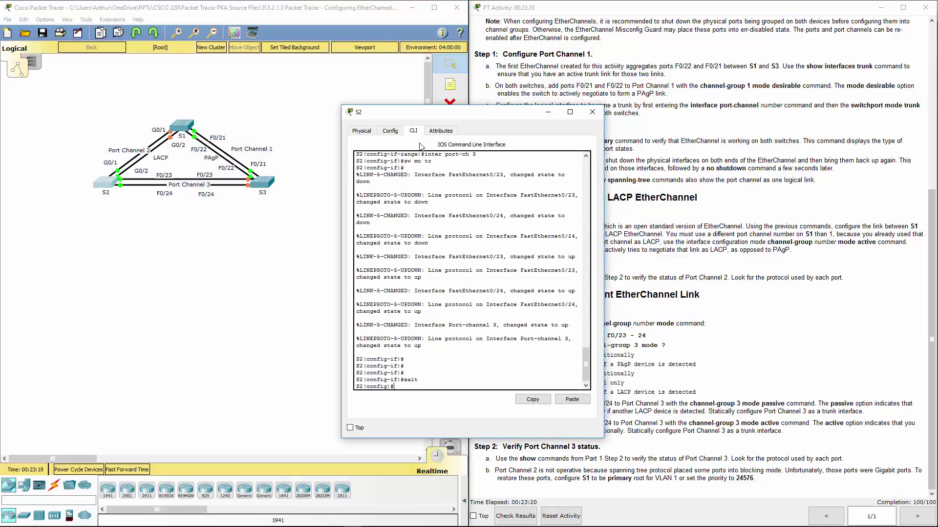
Step: Display the EtherChannel summary on S2 with do show eth sum, examining each port channel's status, protocol and ports
{"action": "type", "text": "do sh"}
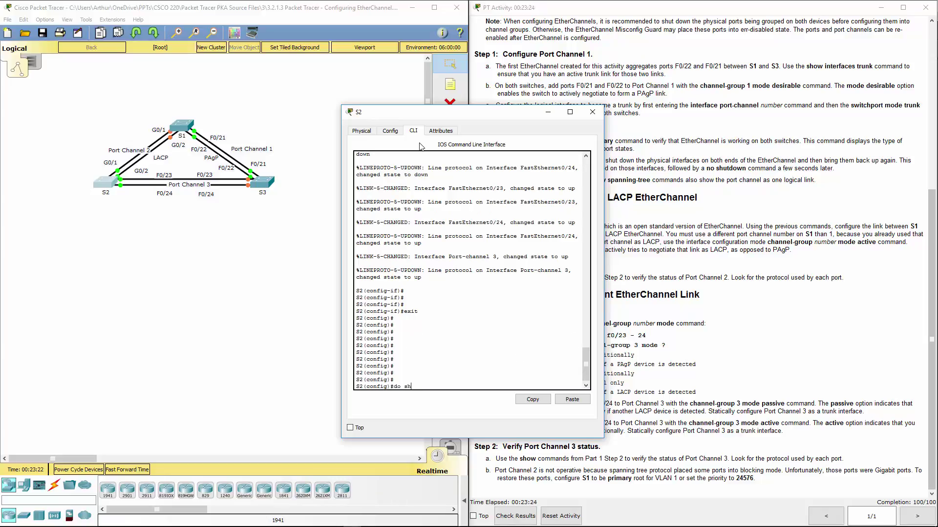
{"action": "type", "text": "ow eth sum"}
{"action": "key", "text": "Return"}
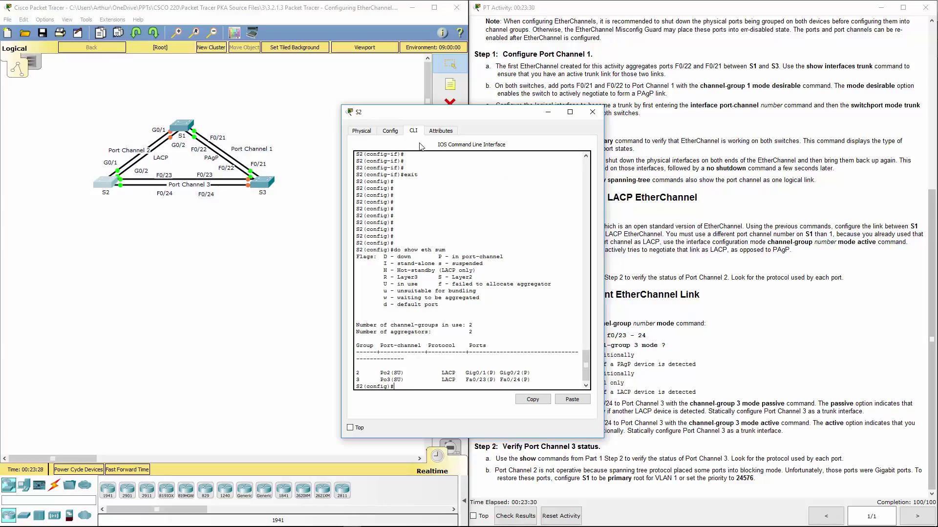
{"action": "left_click_drag", "start_coordinate": [383, 373], "coordinate": [404, 374]}
{"action": "left_click", "coordinate": [389, 367]}
{"action": "double_click", "coordinate": [526, 380]}
{"action": "left_click", "coordinate": [593, 112]}
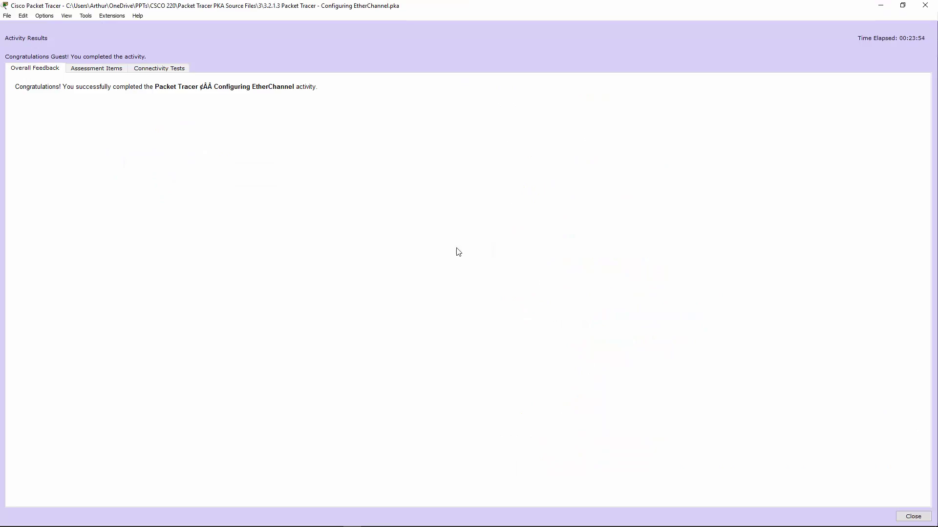
Step: Check the activity results and review the assessment items for S1, S2 and S3
{"action": "left_click", "coordinate": [90, 70]}
{"action": "left_click", "coordinate": [508, 170]}
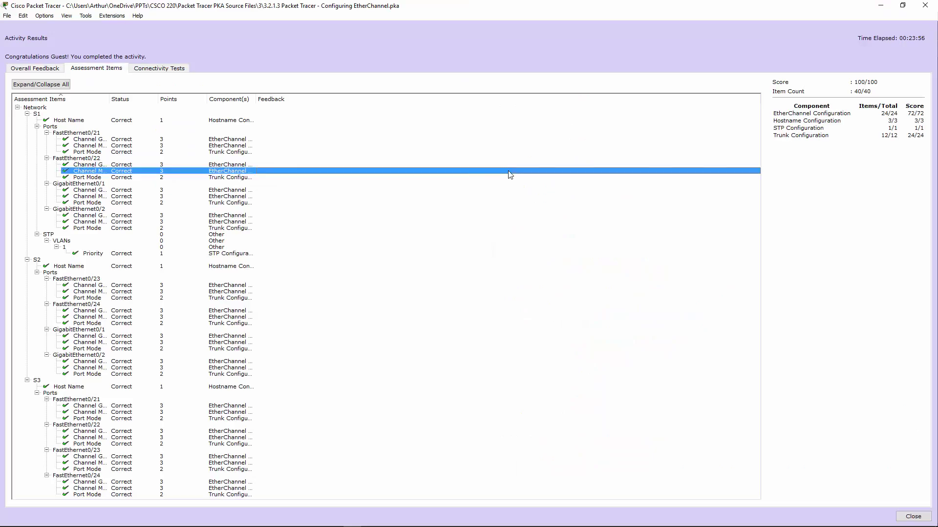